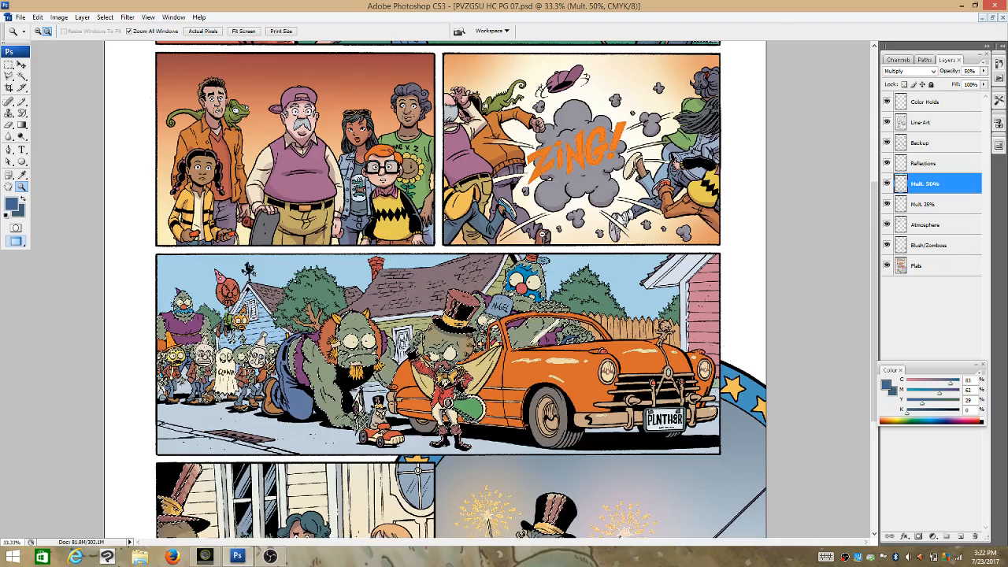
Look over the comic page's panels and examine the third panel with the orange car up close.
{"action": "left_click", "coordinate": [504, 234]}
{"action": "scroll", "coordinate": [876, 254], "scroll_direction": "up", "scroll_amount": 3}
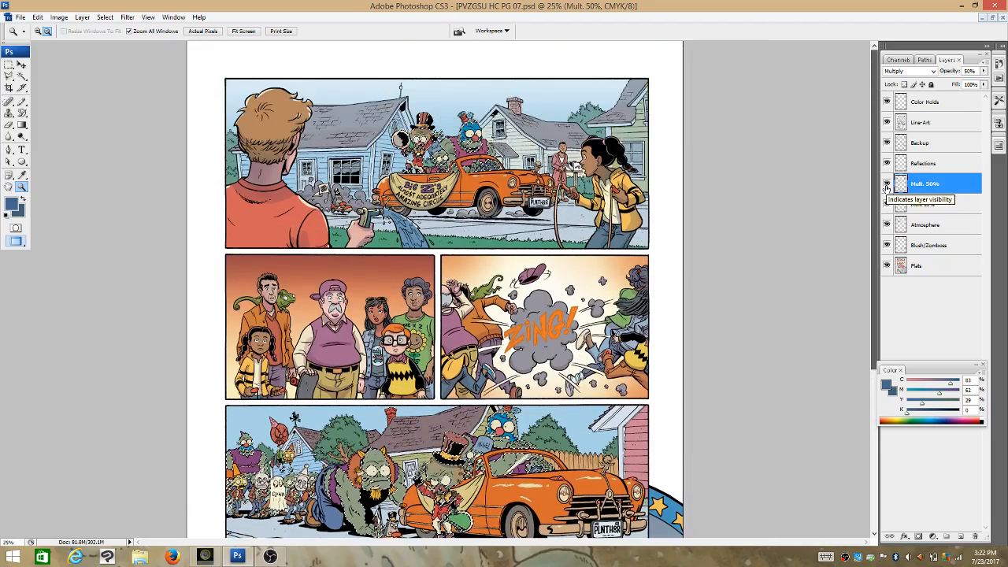
{"action": "scroll", "coordinate": [887, 205], "scroll_direction": "down", "scroll_amount": 2}
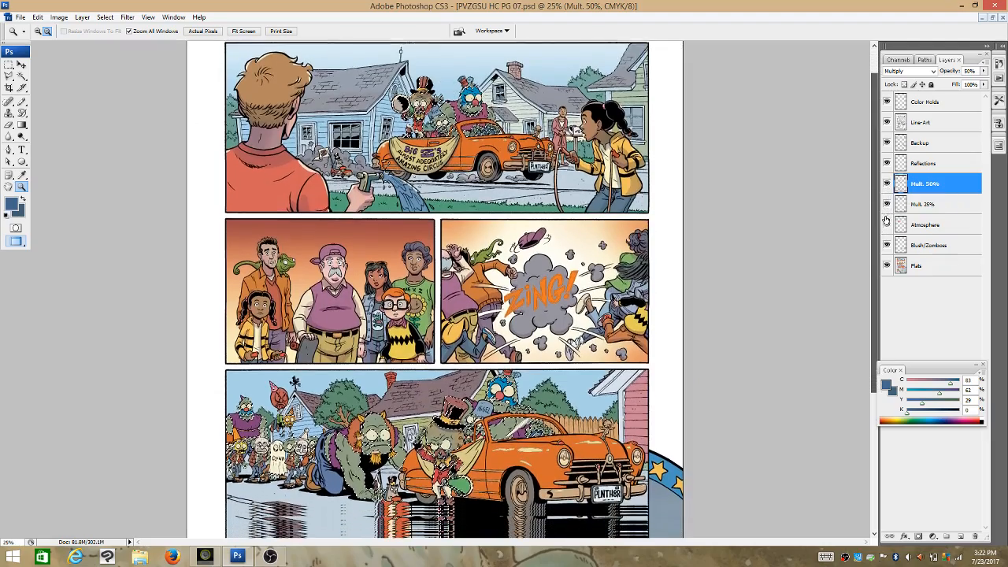
{"action": "scroll", "coordinate": [887, 243], "scroll_direction": "down", "scroll_amount": 4}
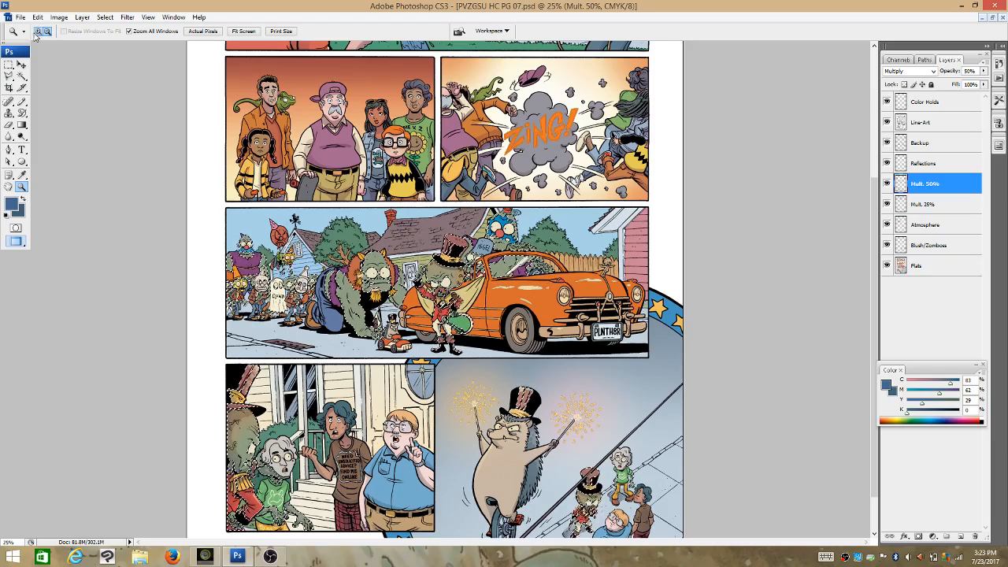
{"action": "left_click", "coordinate": [484, 285]}
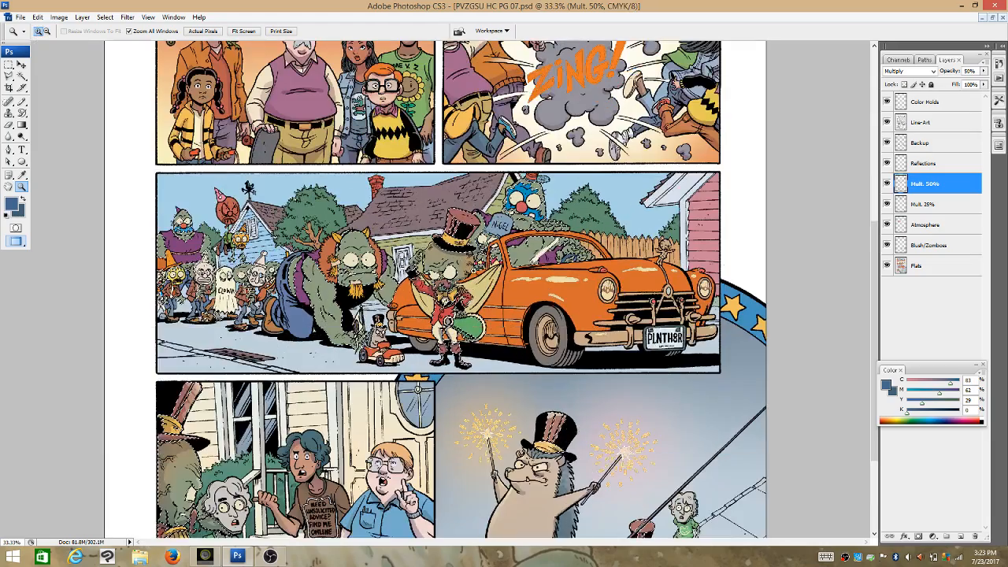
{"action": "left_click", "coordinate": [486, 281]}
{"action": "left_click", "coordinate": [485, 282]}
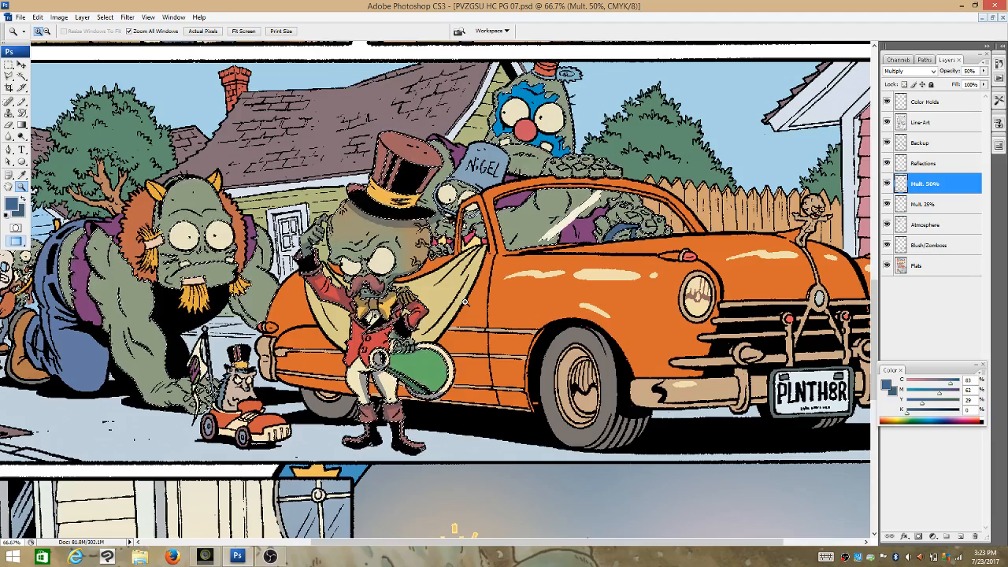
Shade the grey-green zombie skin behind the car's windshield reflection with the 25 px Pencil on the Mult. 50% layer.
{"action": "left_click", "coordinate": [22, 102]}
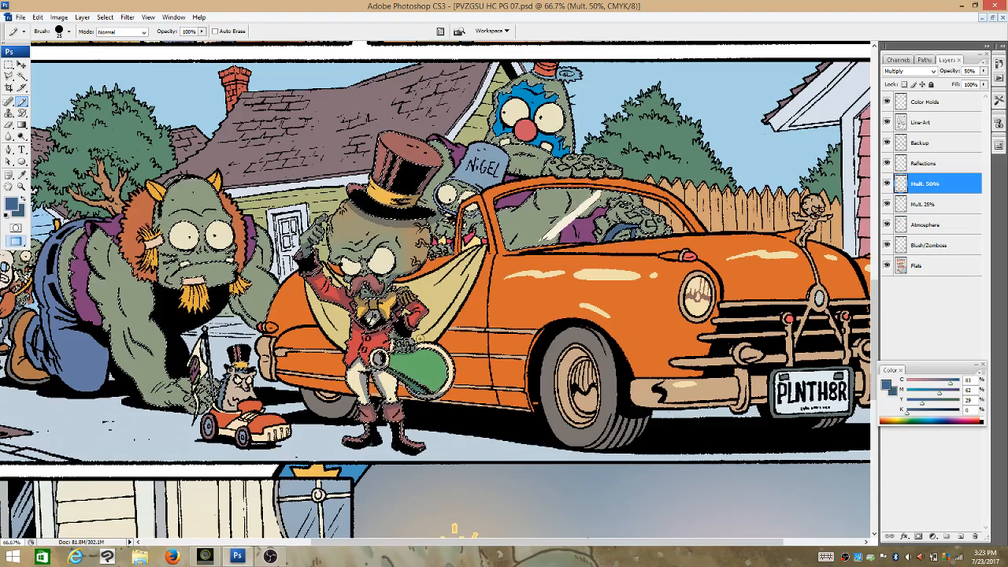
{"action": "key", "text": "z"}
{"action": "left_click", "coordinate": [466, 222]}
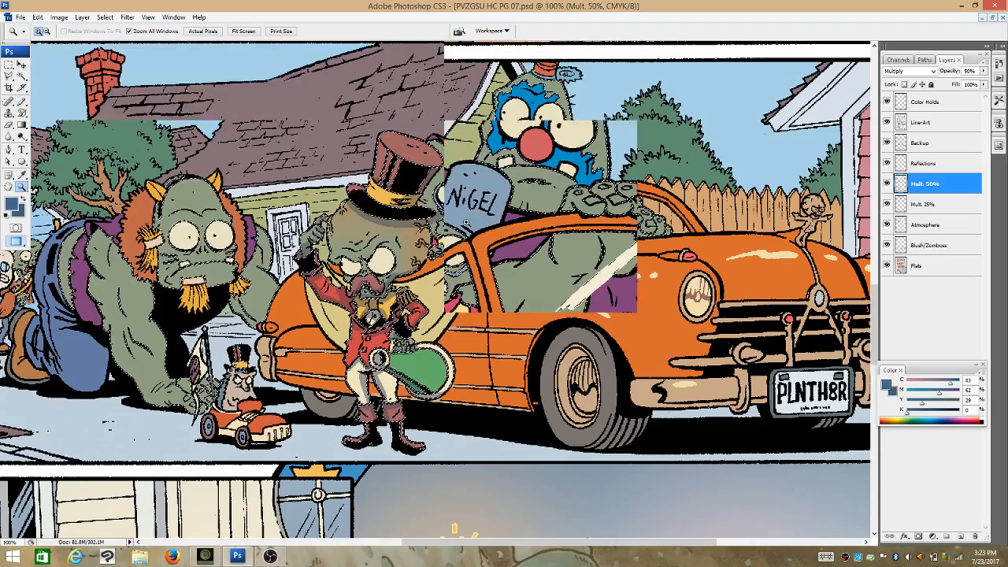
{"action": "left_click", "coordinate": [466, 222]}
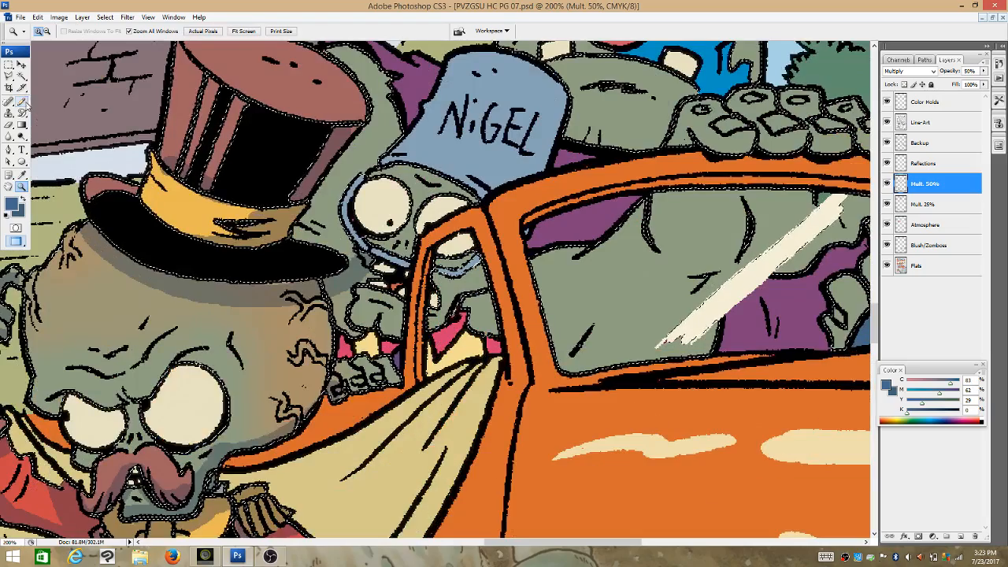
{"action": "left_click", "coordinate": [22, 101]}
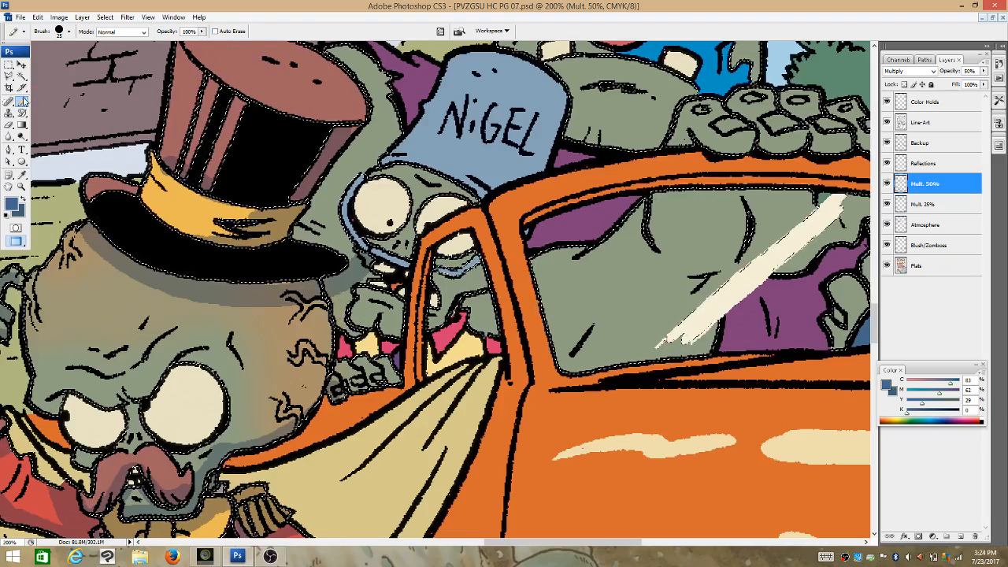
{"action": "left_click", "coordinate": [70, 32]}
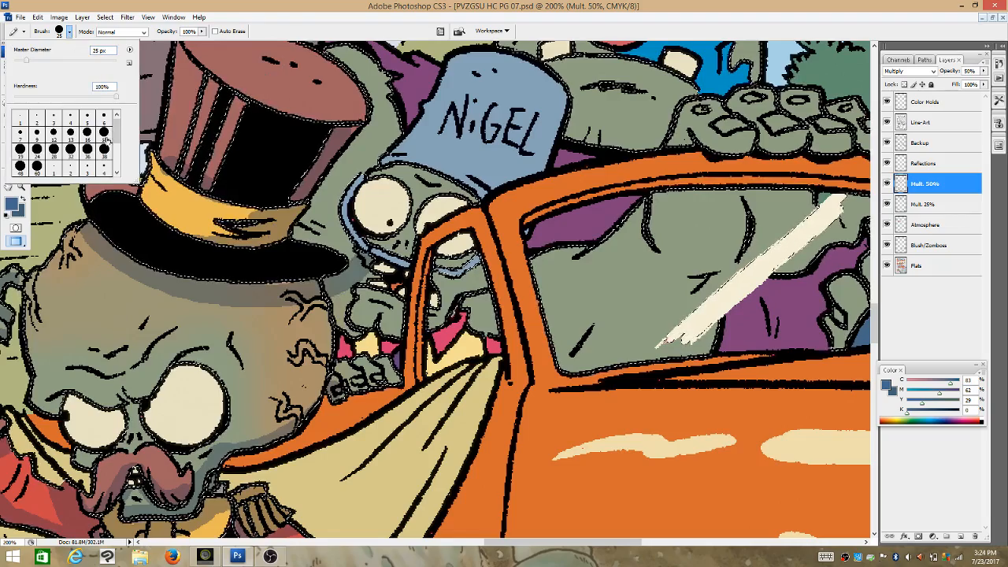
{"action": "mouse_move", "coordinate": [116, 122]}
{"action": "left_mouse_down"}
{"action": "mouse_move", "coordinate": [117, 162]}
{"action": "mouse_move", "coordinate": [117, 118]}
{"action": "left_mouse_up"}
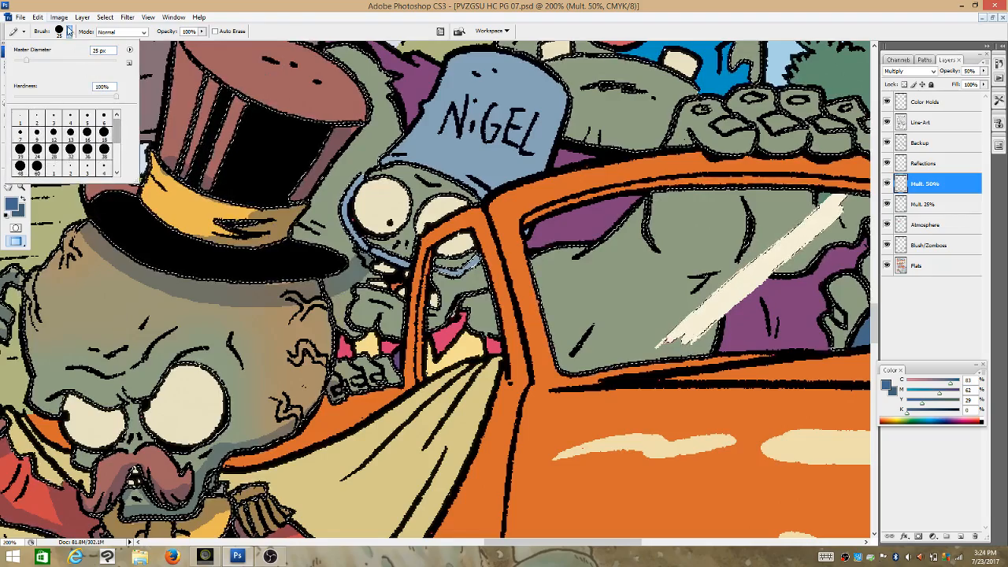
{"action": "left_click", "coordinate": [247, 24]}
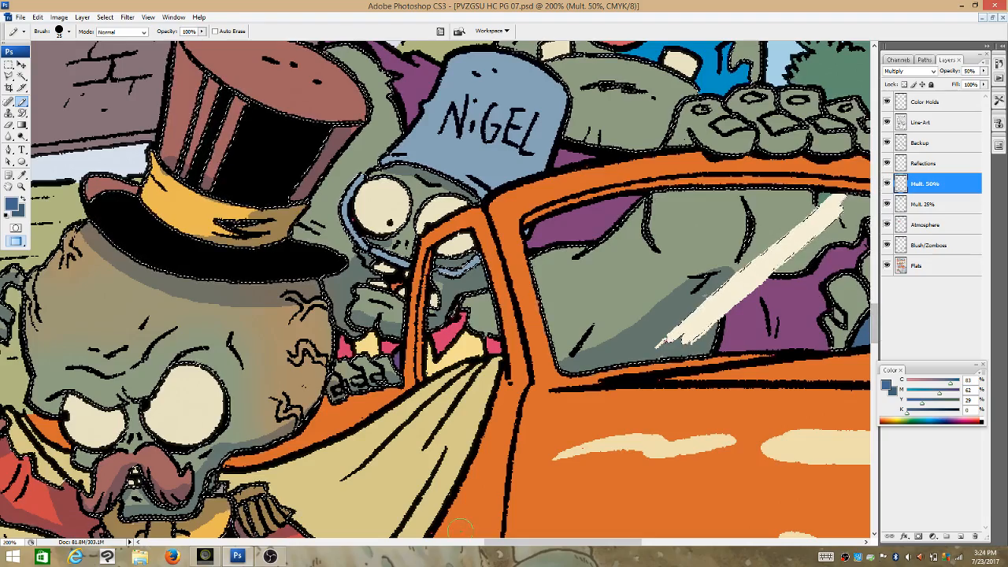
Shade the zombie's knuckles on the car roof, the skin along the windshield's upper edge and the hands on the steering wheel.
{"action": "left_click_drag", "start_coordinate": [518, 543], "coordinate": [566, 546]}
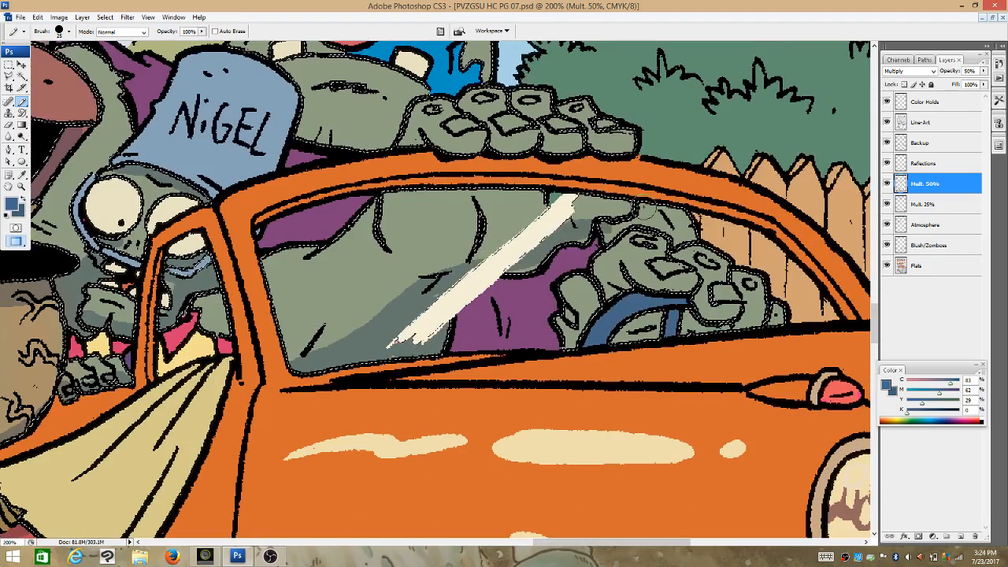
{"action": "mouse_move", "coordinate": [644, 206]}
{"action": "left_mouse_down"}
{"action": "mouse_move", "coordinate": [585, 213]}
{"action": "mouse_move", "coordinate": [626, 211]}
{"action": "left_mouse_up"}
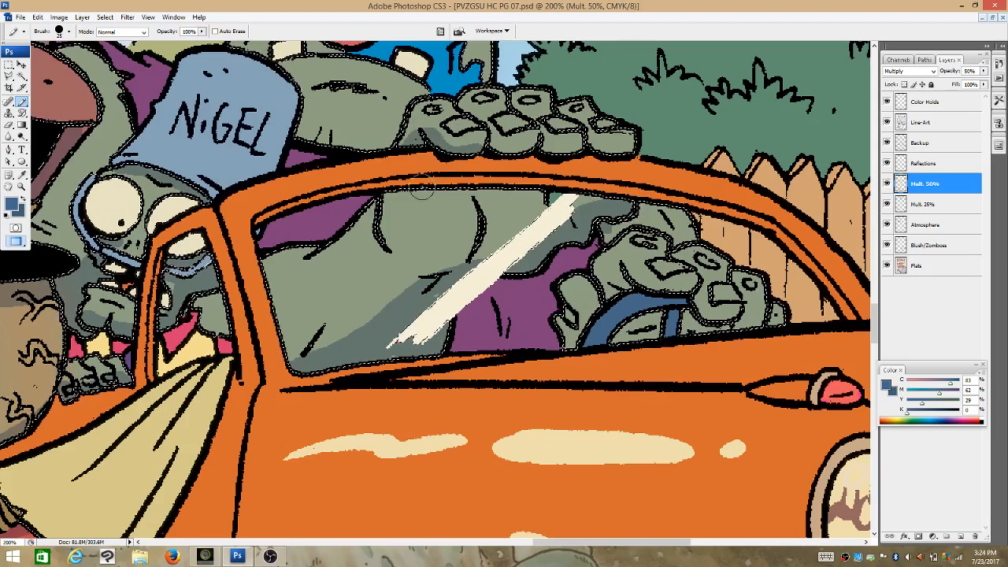
{"action": "left_click_drag", "start_coordinate": [477, 186], "coordinate": [545, 186]}
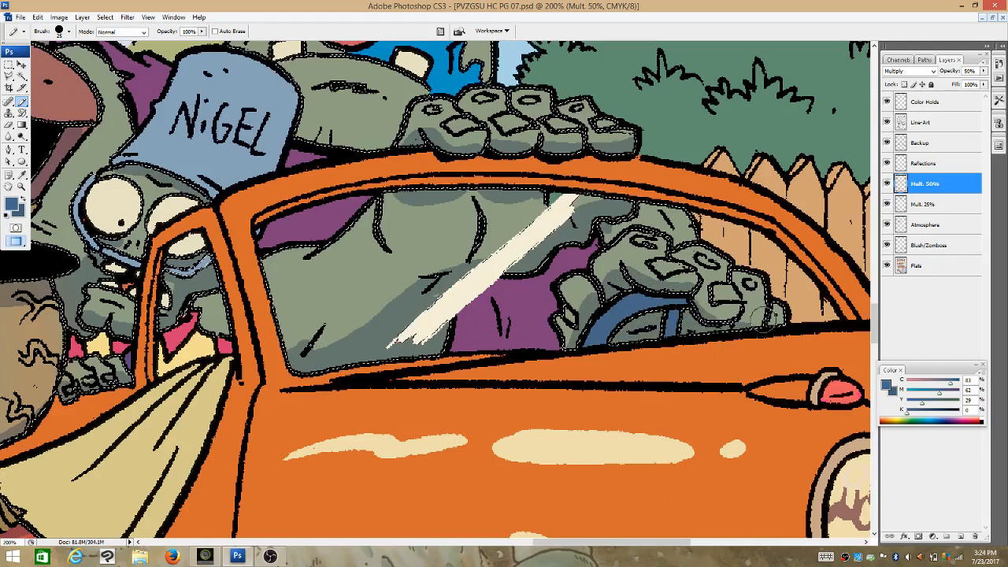
{"action": "left_click_drag", "start_coordinate": [607, 544], "coordinate": [557, 550]}
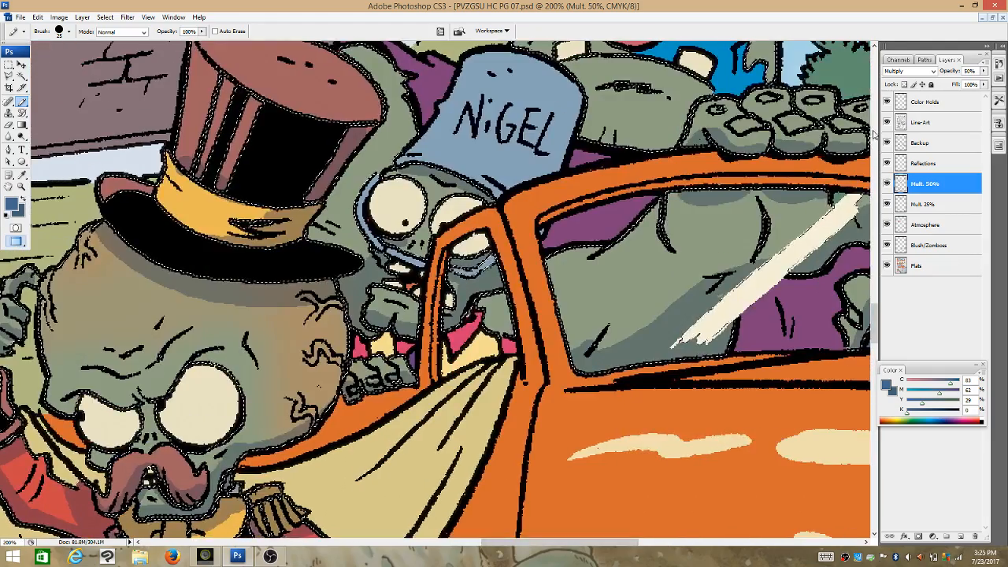
{"action": "left_click_drag", "start_coordinate": [885, 337], "coordinate": [883, 354]}
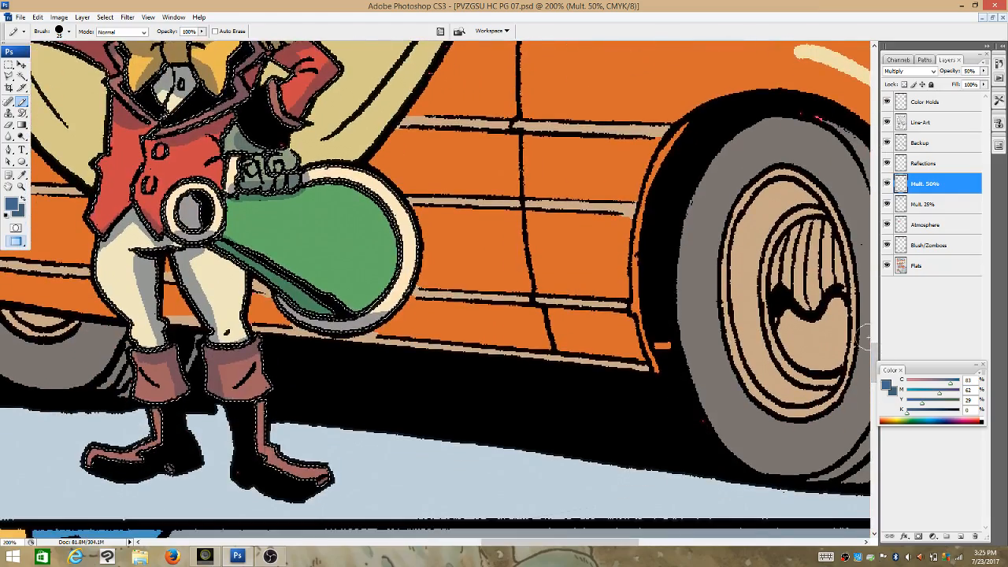
{"action": "left_click_drag", "start_coordinate": [597, 542], "coordinate": [547, 542]}
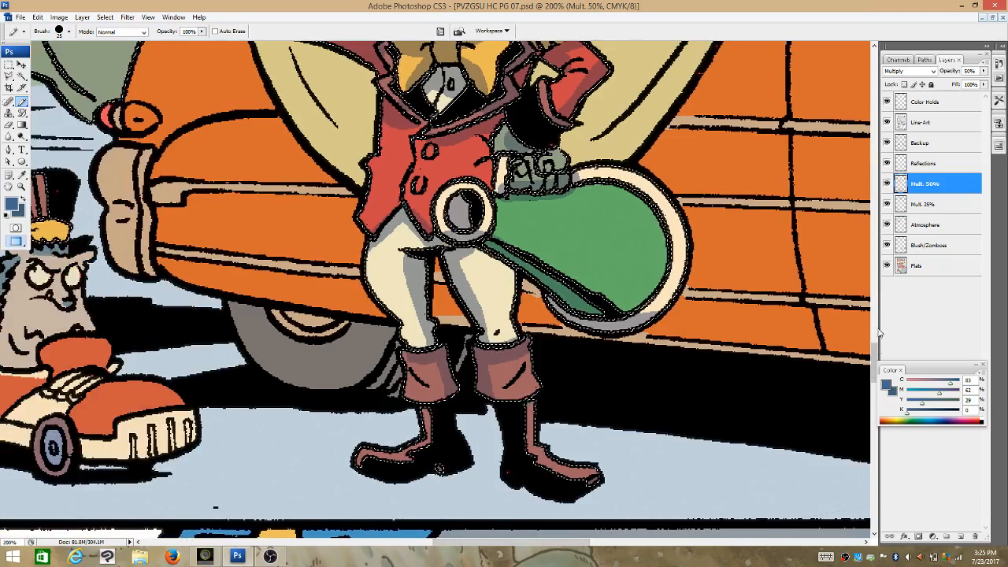
{"action": "left_click_drag", "start_coordinate": [877, 361], "coordinate": [889, 322]}
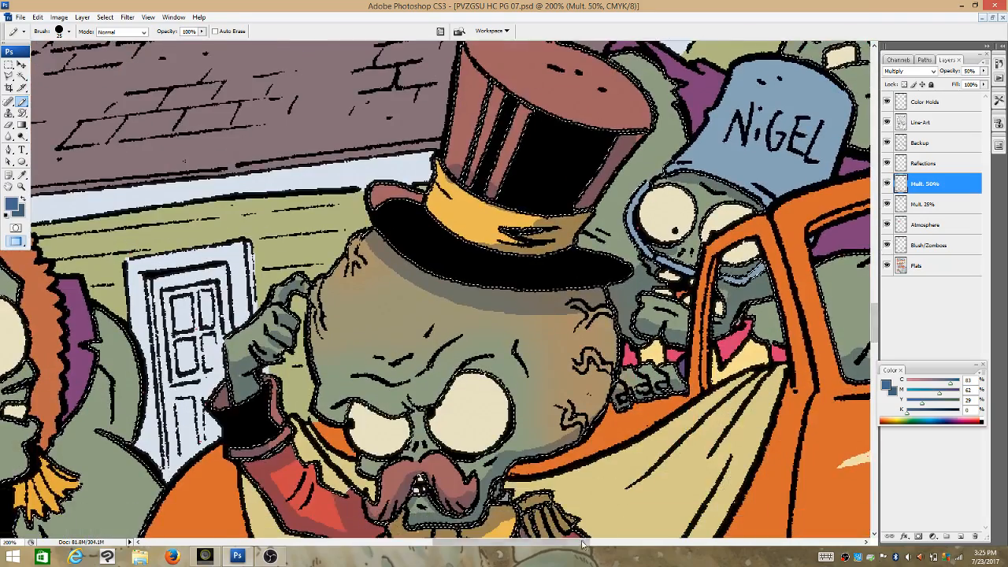
{"action": "left_click_drag", "start_coordinate": [588, 542], "coordinate": [669, 552]}
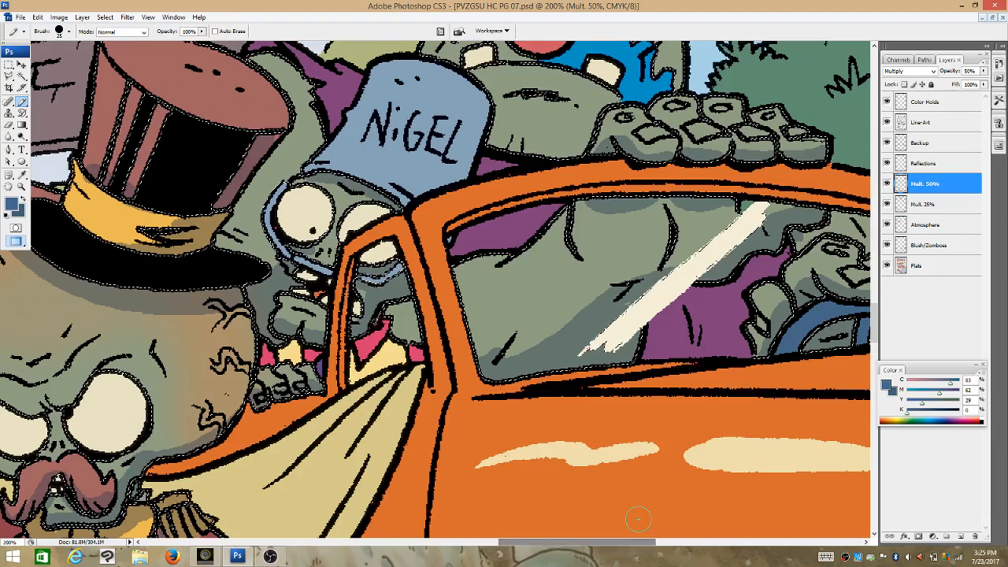
Clear the selection and use the Magic Wand on the Flats layer to select the NIGEL bucket's blue and the zombies' eyes and teeth.
{"action": "left_click", "coordinate": [940, 269]}
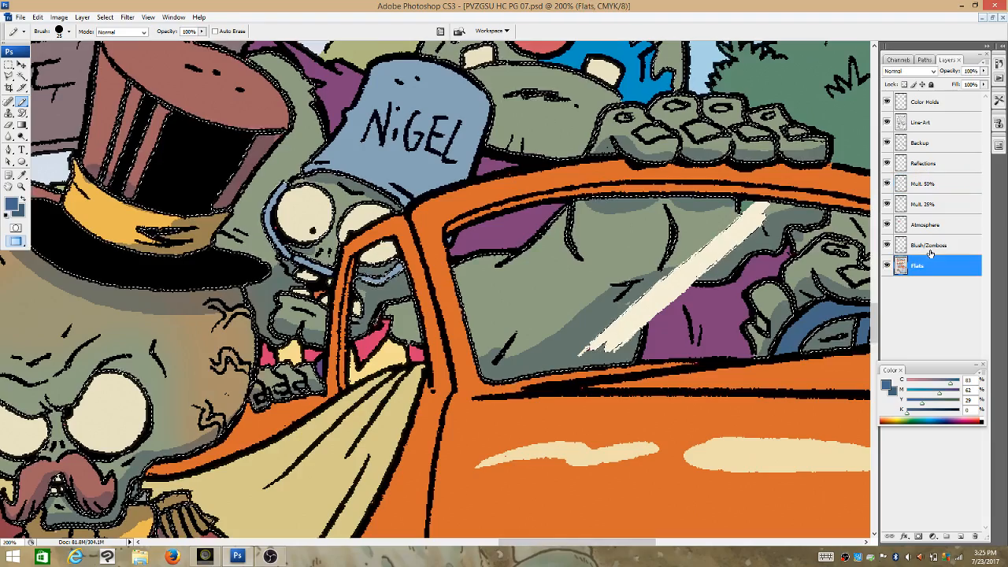
{"action": "left_click", "coordinate": [105, 17]}
{"action": "left_click", "coordinate": [109, 37]}
{"action": "left_click", "coordinate": [22, 75]}
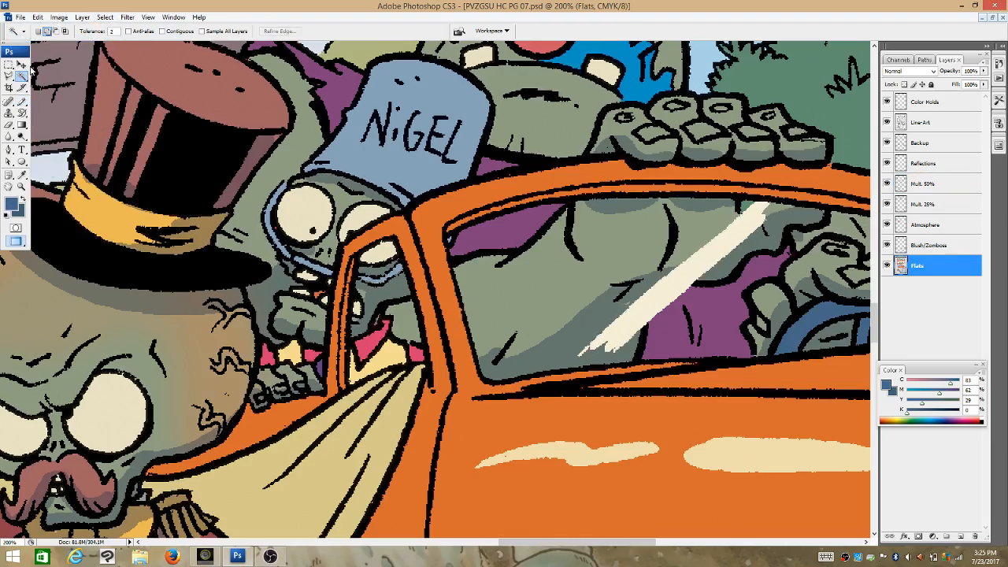
{"action": "left_click", "coordinate": [434, 165]}
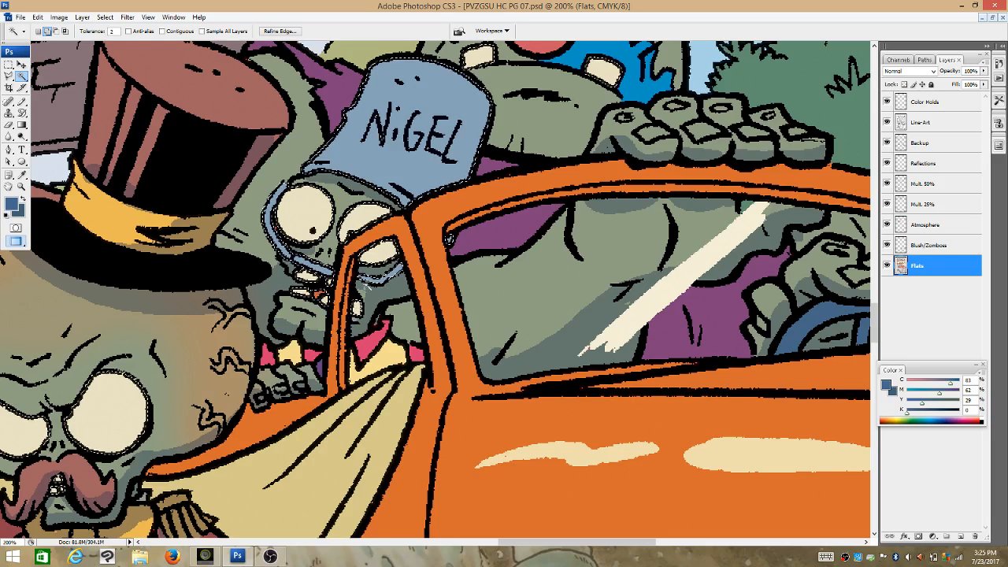
Shade the bucket's lower rim, its blue strap and the zombie's teeth on the Mult. 50% layer, and clear the selection.
{"action": "left_click", "coordinate": [942, 183]}
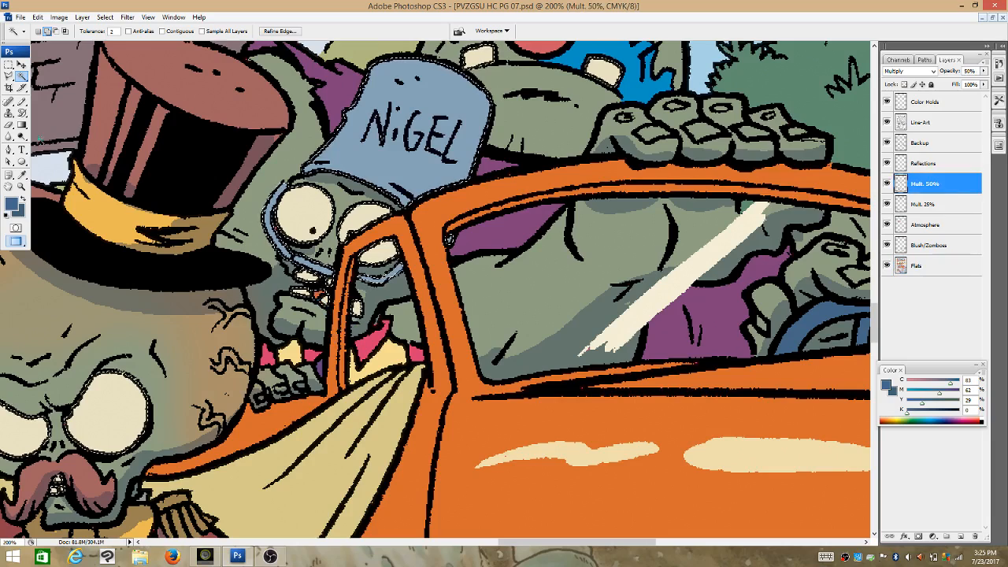
{"action": "left_click", "coordinate": [21, 102]}
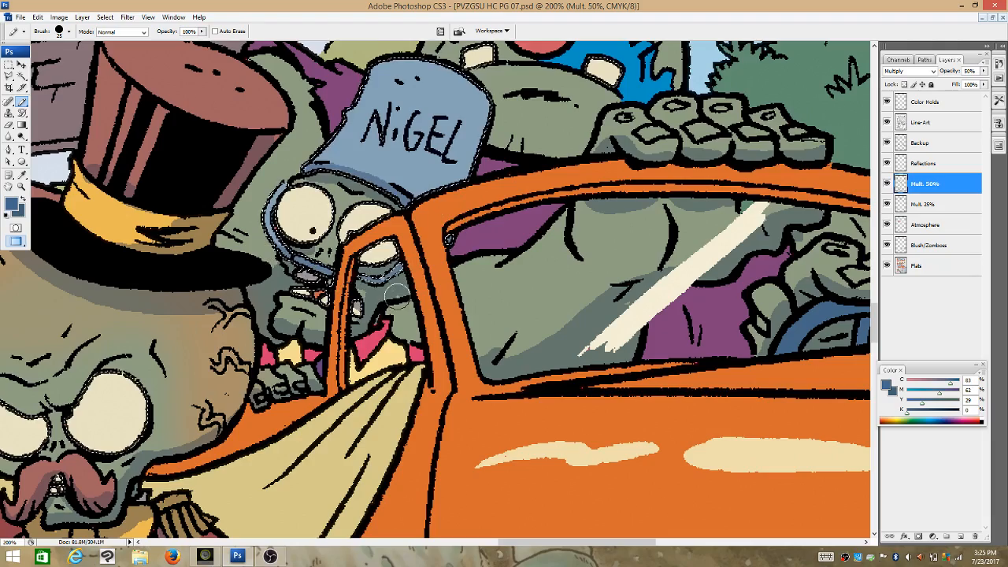
{"action": "mouse_move", "coordinate": [876, 318]}
{"action": "left_mouse_down"}
{"action": "mouse_move", "coordinate": [879, 331]}
{"action": "mouse_move", "coordinate": [880, 315]}
{"action": "left_mouse_up"}
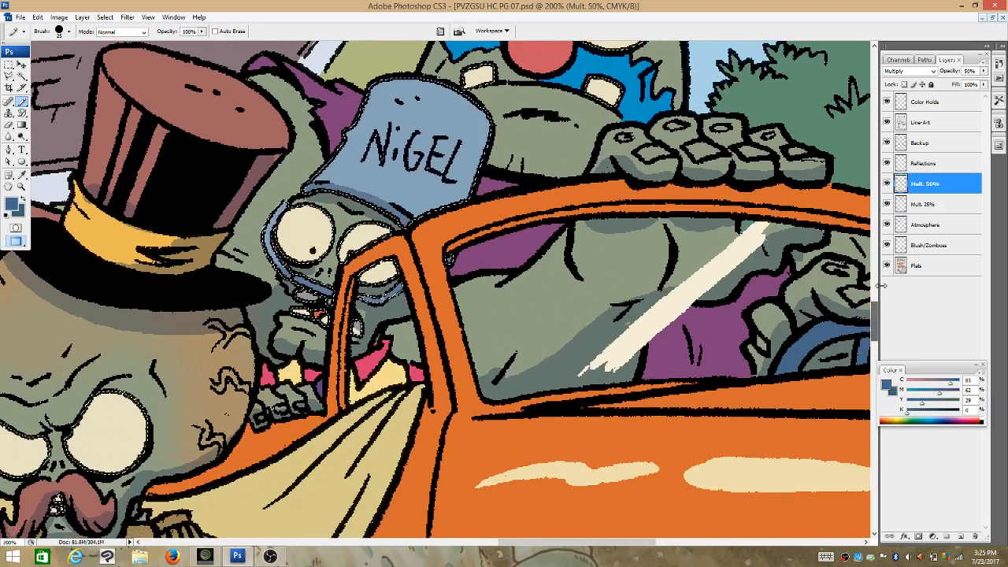
{"action": "left_click", "coordinate": [104, 17]}
{"action": "left_click", "coordinate": [110, 40]}
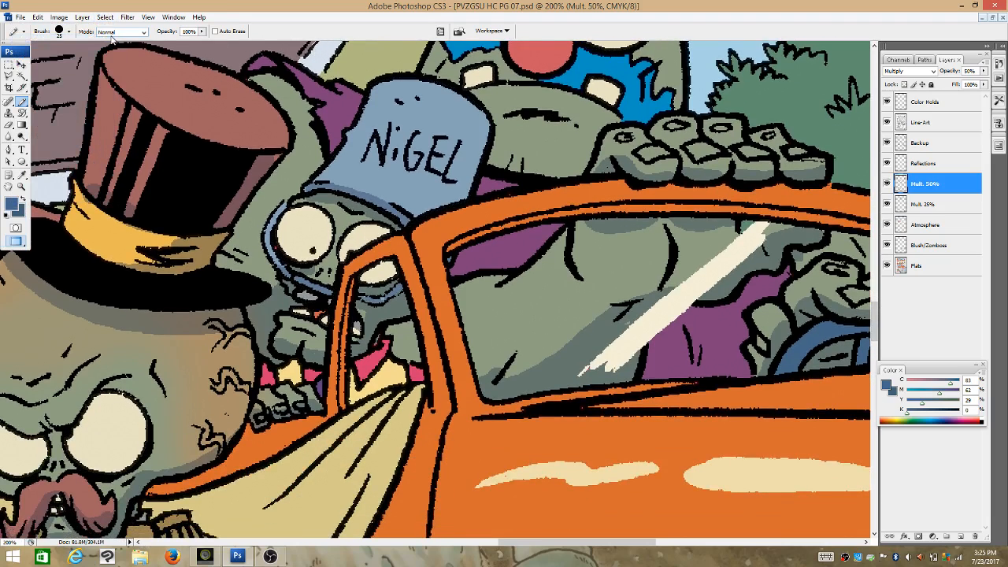
Shade the bucket zombie's pink and yellow collar and extend the shadow on the skin along the windshield's lower edge.
{"action": "mouse_move", "coordinate": [269, 374]}
{"action": "left_mouse_down"}
{"action": "mouse_move", "coordinate": [372, 373]}
{"action": "mouse_move", "coordinate": [385, 349]}
{"action": "mouse_move", "coordinate": [355, 396]}
{"action": "mouse_move", "coordinate": [401, 330]}
{"action": "mouse_move", "coordinate": [395, 336]}
{"action": "mouse_move", "coordinate": [410, 356]}
{"action": "left_mouse_up"}
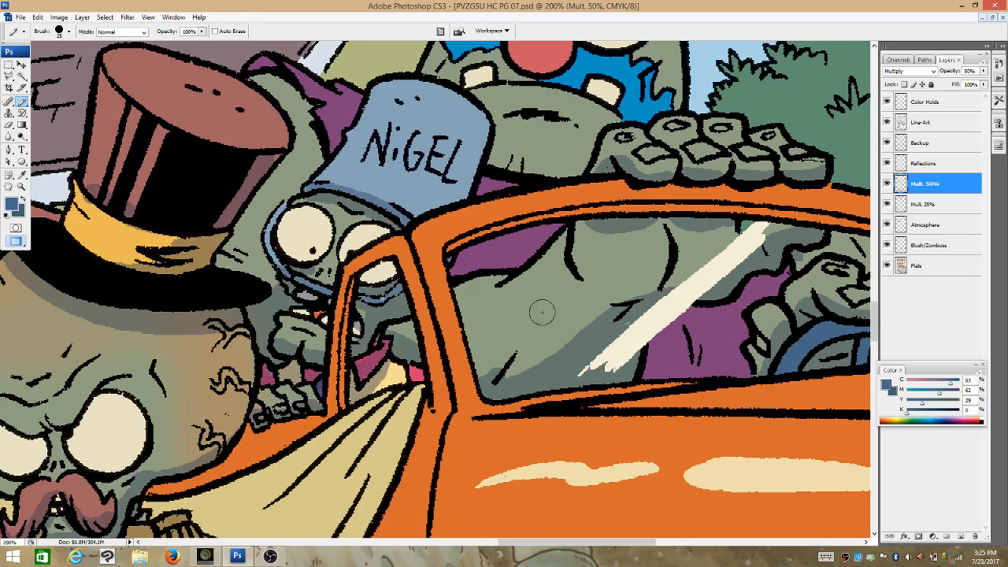
{"action": "mouse_move", "coordinate": [484, 375]}
{"action": "left_mouse_down"}
{"action": "mouse_move", "coordinate": [619, 297]}
{"action": "mouse_move", "coordinate": [653, 309]}
{"action": "left_mouse_up"}
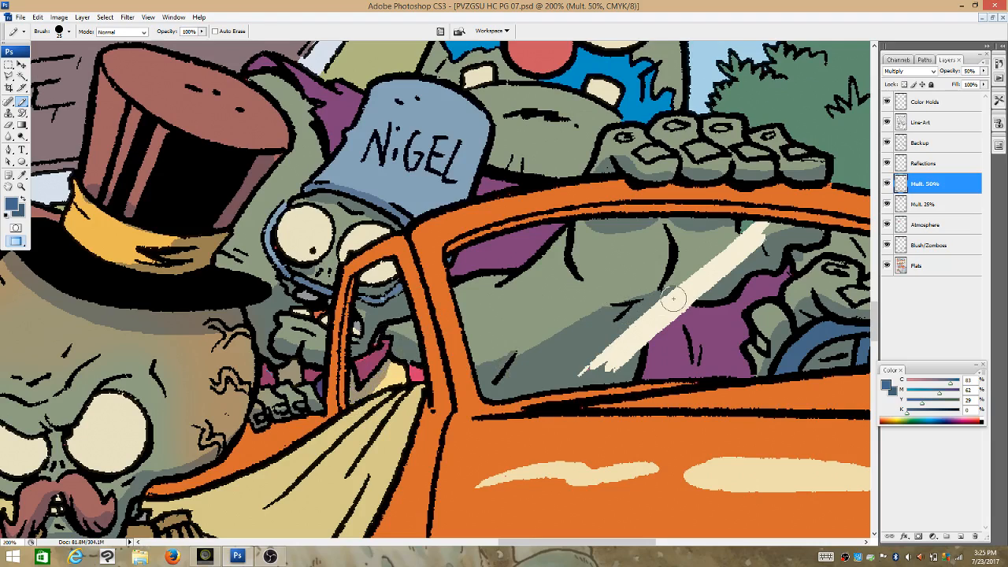
{"action": "left_click_drag", "start_coordinate": [606, 542], "coordinate": [664, 546]}
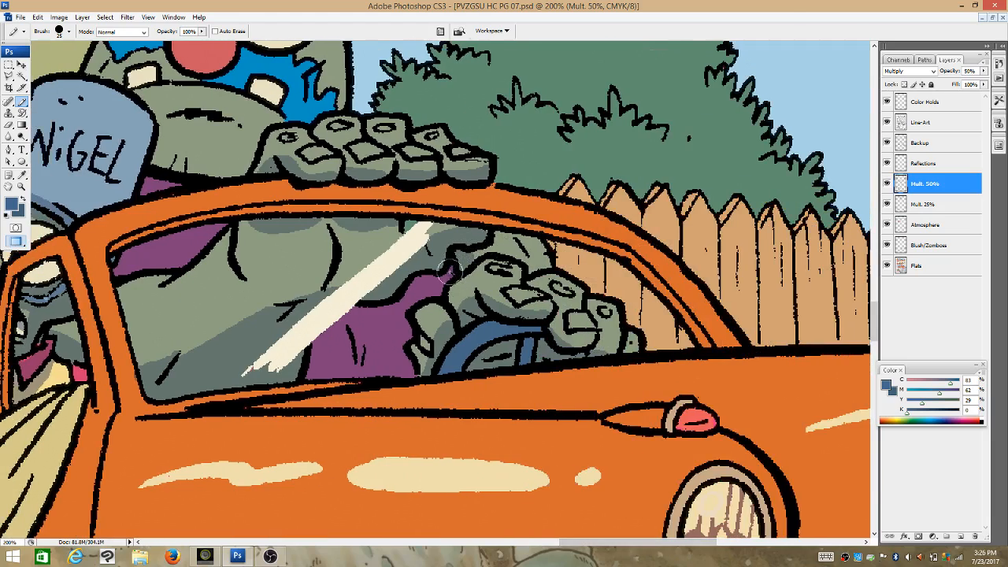
{"action": "left_click_drag", "start_coordinate": [449, 271], "coordinate": [876, 254]}
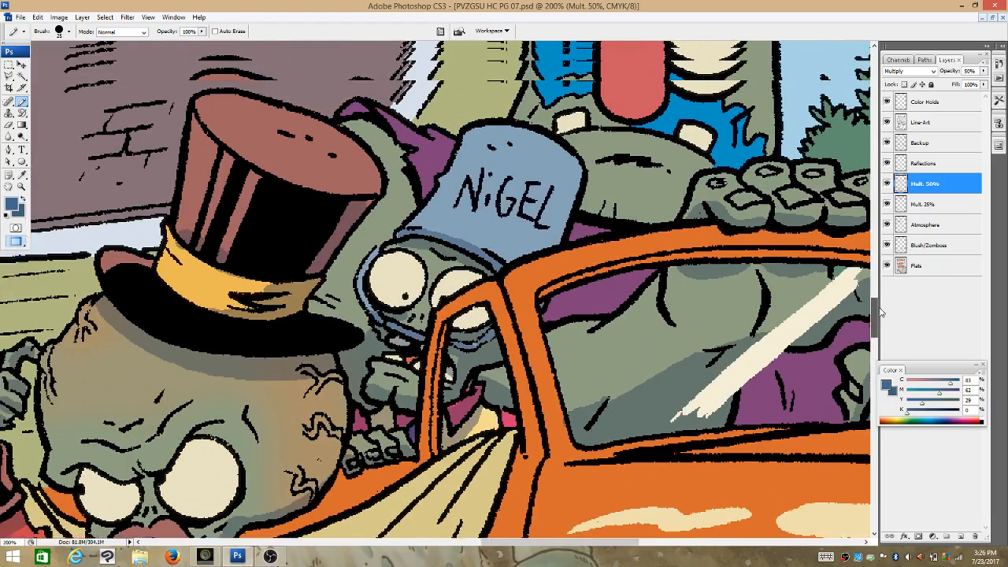
Shade the blue-faced clown zombie's mouth corner, teeth, jaw, red nose, and hat brim with its flower.
{"action": "scroll", "coordinate": [882, 317], "scroll_direction": "up", "scroll_amount": 5}
{"action": "scroll", "coordinate": [882, 316], "scroll_direction": "down", "scroll_amount": 1}
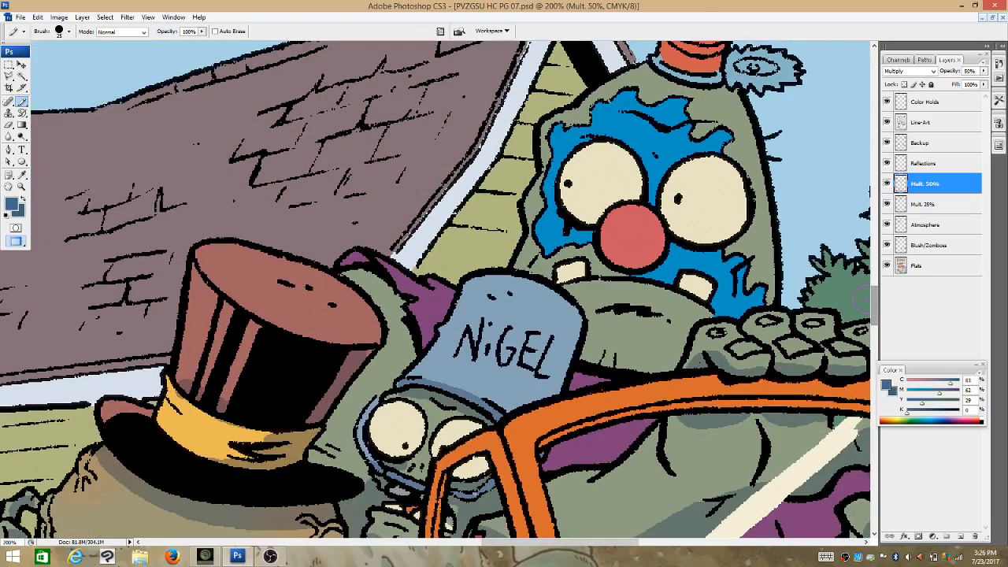
{"action": "mouse_move", "coordinate": [522, 266]}
{"action": "left_mouse_down"}
{"action": "mouse_move", "coordinate": [529, 257]}
{"action": "mouse_move", "coordinate": [568, 263]}
{"action": "left_mouse_up"}
{"action": "left_click_drag", "start_coordinate": [712, 285], "coordinate": [713, 299]}
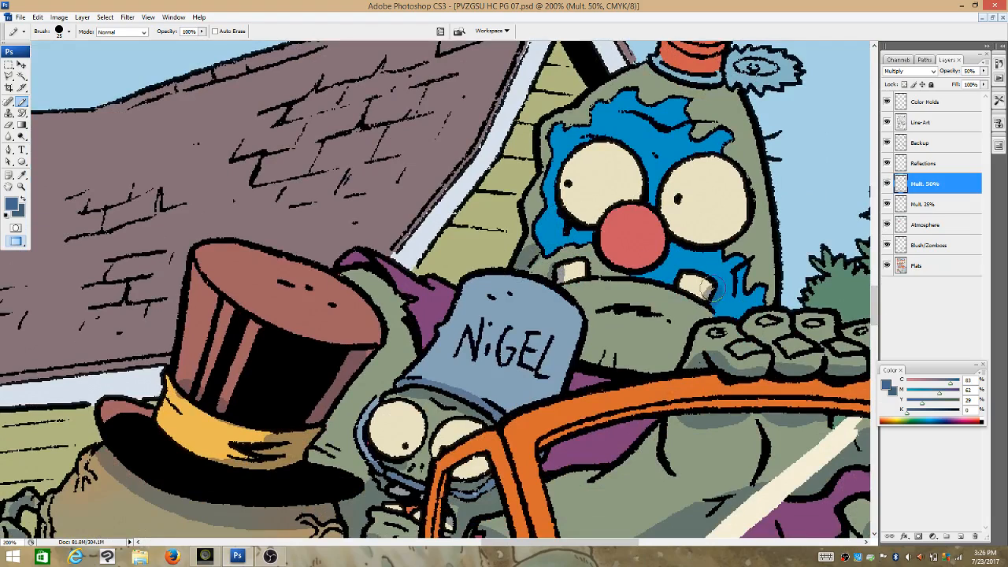
{"action": "left_click_drag", "start_coordinate": [583, 359], "coordinate": [671, 362]}
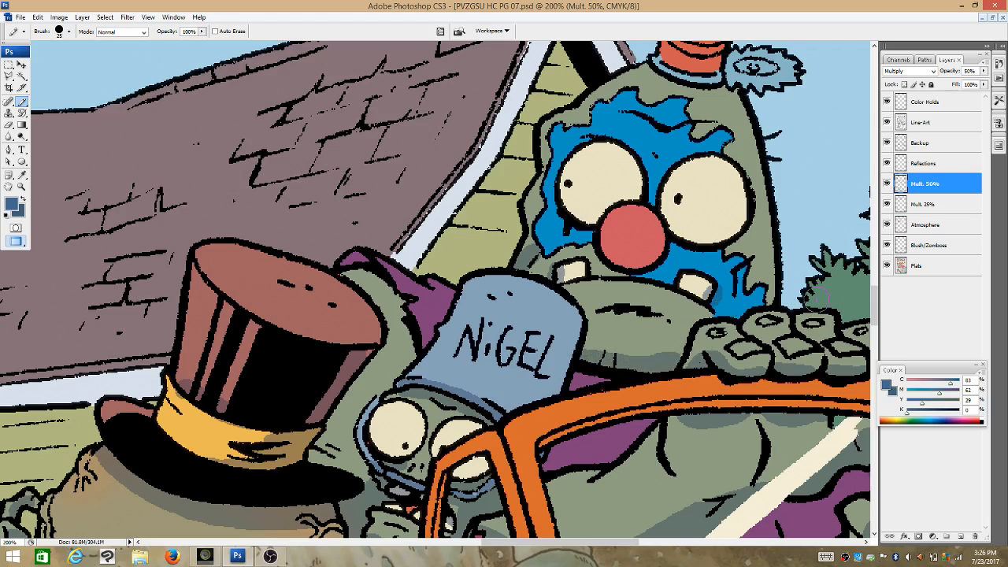
{"action": "mouse_move", "coordinate": [607, 254]}
{"action": "left_mouse_down"}
{"action": "mouse_move", "coordinate": [634, 260]}
{"action": "mouse_move", "coordinate": [666, 232]}
{"action": "left_mouse_up"}
{"action": "left_click_drag", "start_coordinate": [876, 302], "coordinate": [876, 284]}
{"action": "mouse_move", "coordinate": [715, 268]}
{"action": "left_mouse_down"}
{"action": "mouse_move", "coordinate": [725, 294]}
{"action": "mouse_move", "coordinate": [739, 278]}
{"action": "mouse_move", "coordinate": [780, 293]}
{"action": "left_mouse_up"}
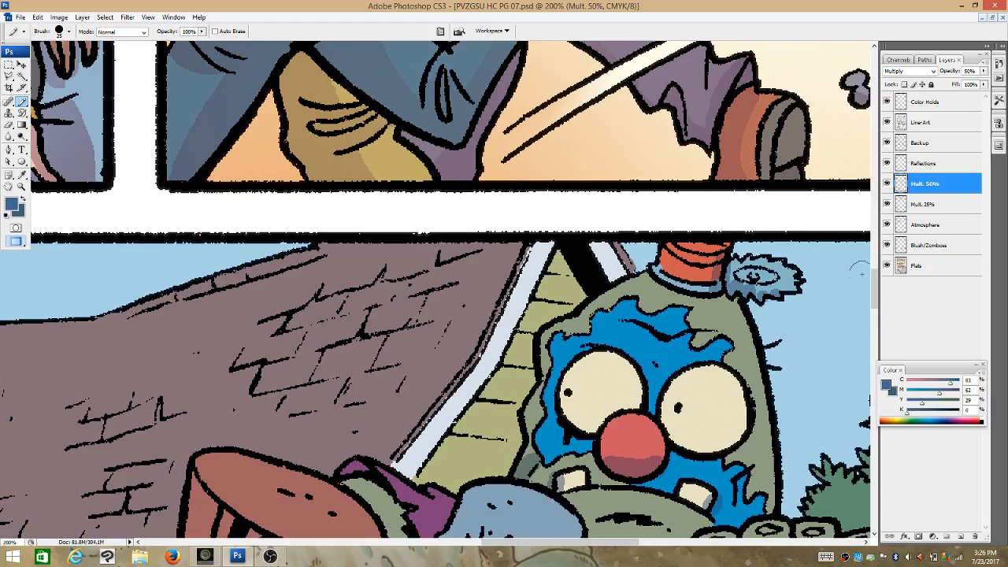
Shade the lower edge of the orange car's rear body, from the rear bumper to the ringmaster zombie's legs, using the Pencil tool.
{"action": "left_click_drag", "start_coordinate": [876, 292], "coordinate": [877, 357]}
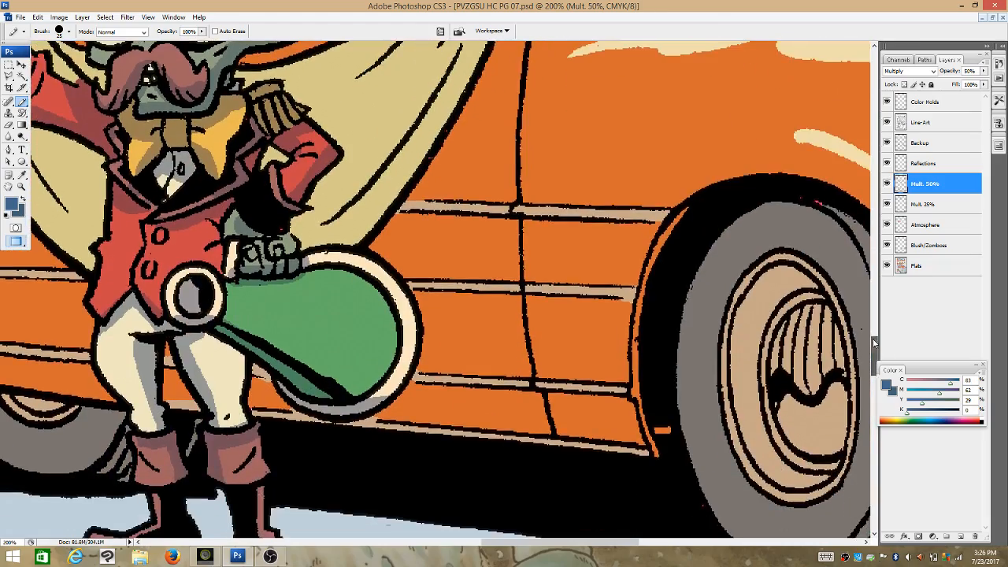
{"action": "left_click", "coordinate": [22, 187]}
{"action": "left_click", "coordinate": [47, 30]}
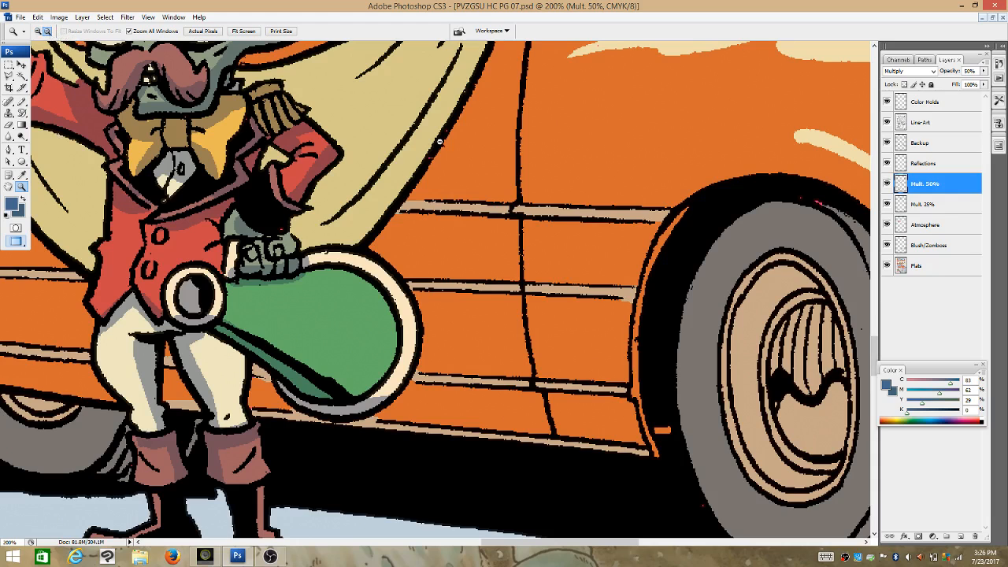
{"action": "left_click", "coordinate": [441, 142]}
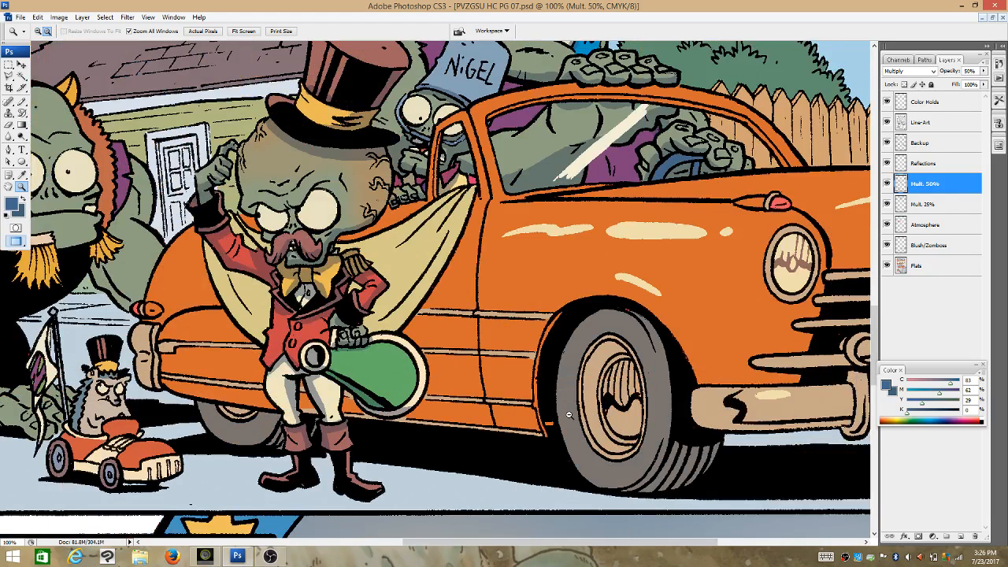
{"action": "left_click", "coordinate": [22, 101]}
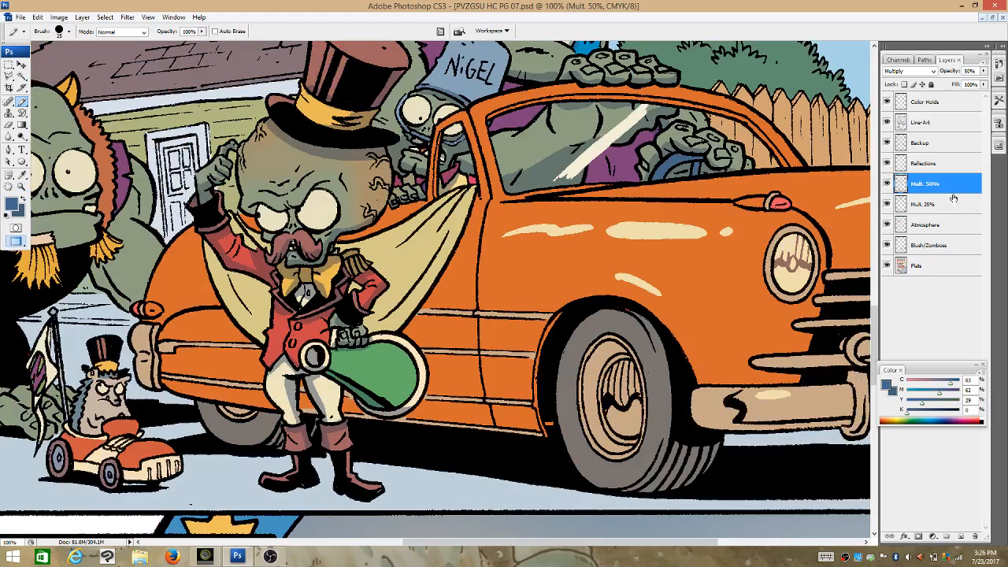
{"action": "left_click_drag", "start_coordinate": [609, 541], "coordinate": [548, 542]}
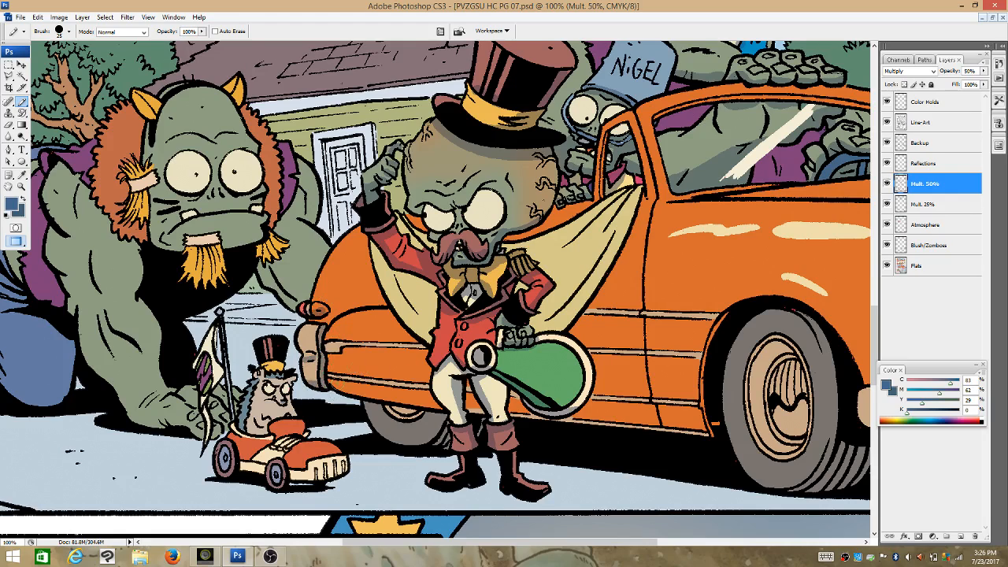
{"action": "left_click_drag", "start_coordinate": [330, 383], "coordinate": [429, 403]}
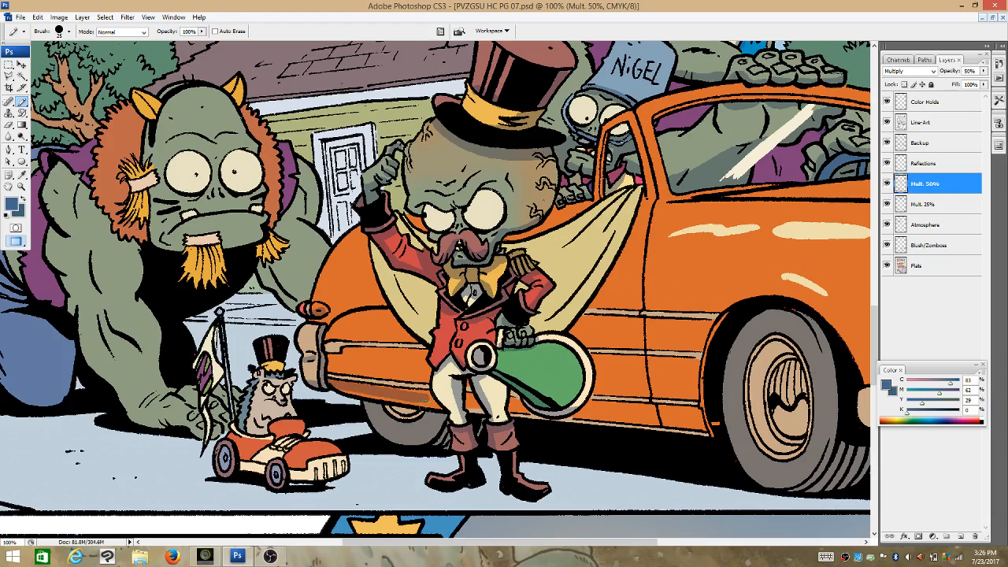
{"action": "left_click_drag", "start_coordinate": [365, 388], "coordinate": [438, 405]}
{"action": "left_click_drag", "start_coordinate": [358, 390], "coordinate": [473, 408]}
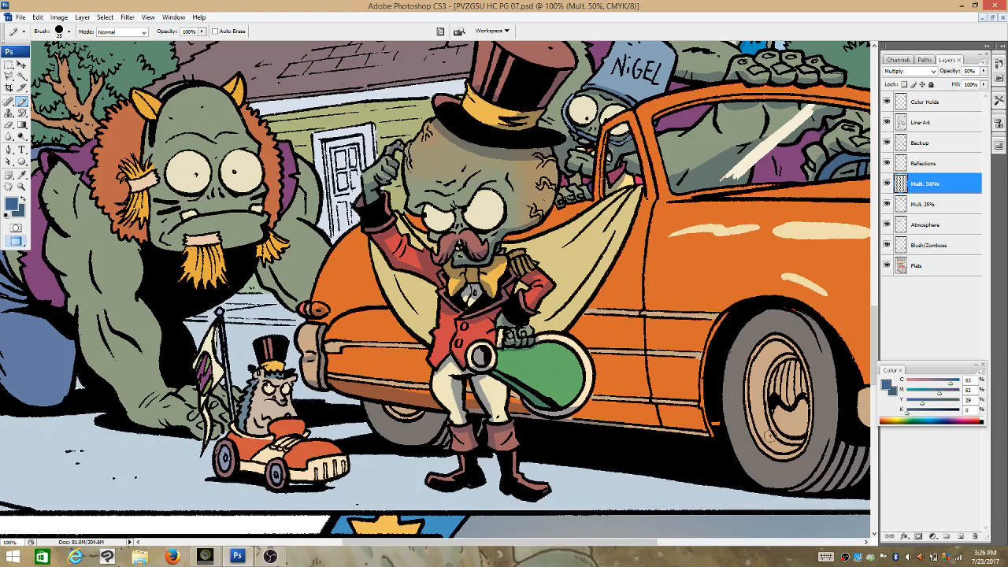
Extend the shadow along the door's lower edge up to the front wheel arch and shade the car's rear tire.
{"action": "mouse_move", "coordinate": [559, 414]}
{"action": "left_mouse_down"}
{"action": "mouse_move", "coordinate": [707, 427]}
{"action": "mouse_move", "coordinate": [630, 428]}
{"action": "left_mouse_up"}
{"action": "left_click_drag", "start_coordinate": [575, 411], "coordinate": [717, 424]}
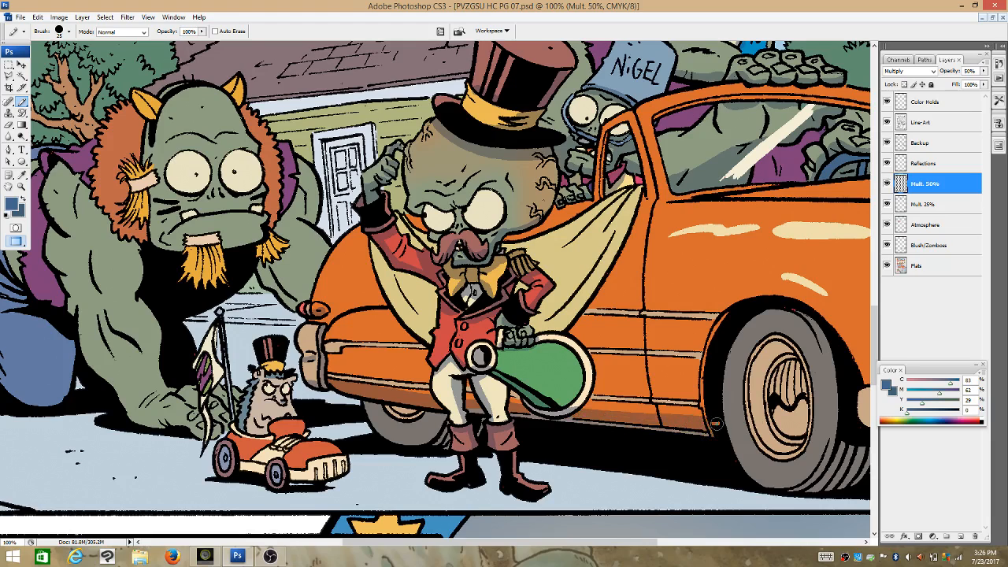
{"action": "left_click_drag", "start_coordinate": [730, 320], "coordinate": [708, 405]}
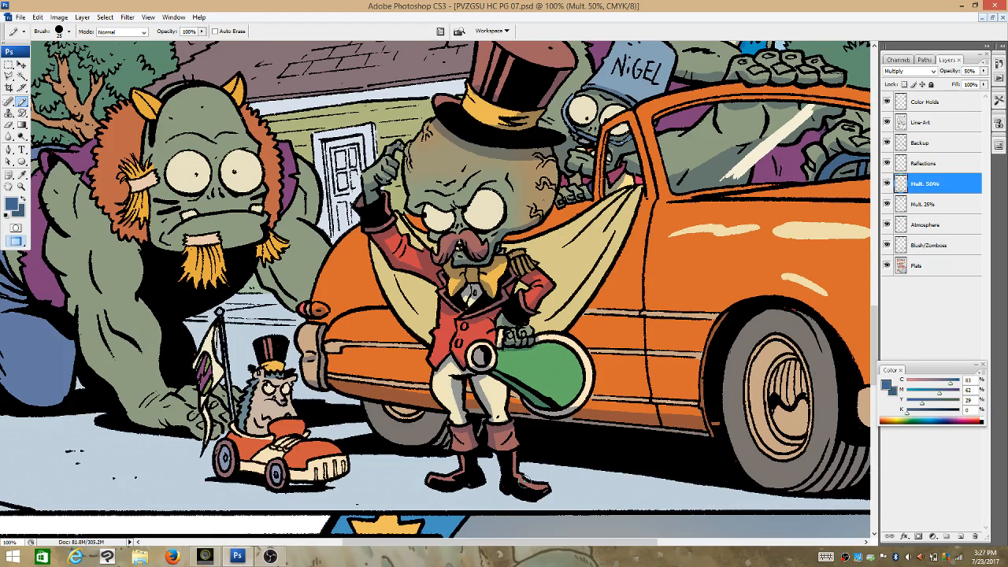
{"action": "left_click_drag", "start_coordinate": [375, 410], "coordinate": [440, 418]}
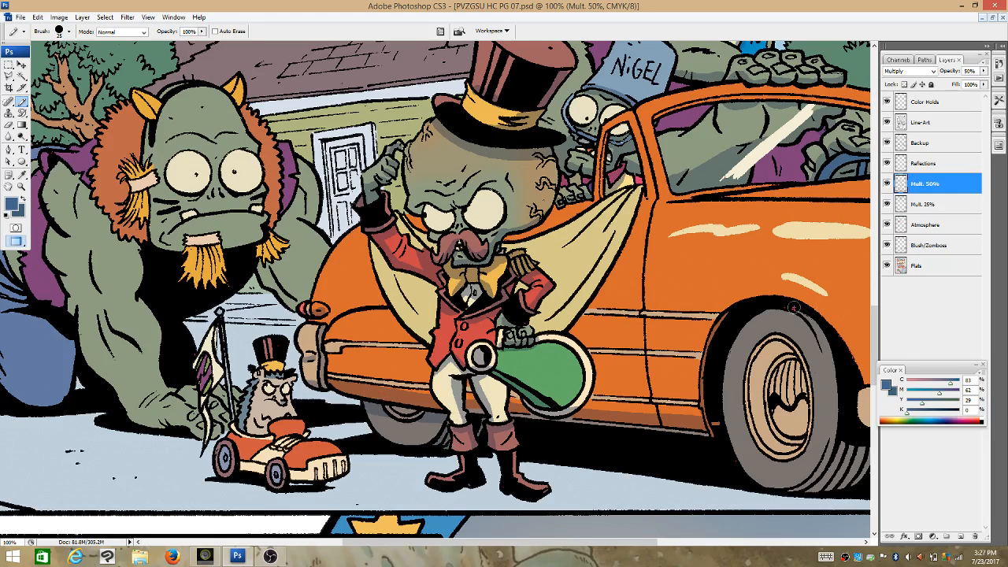
Shade the car's front wheel across the upper tire, the hubcap and the treads.
{"action": "left_click_drag", "start_coordinate": [634, 549], "coordinate": [678, 549]}
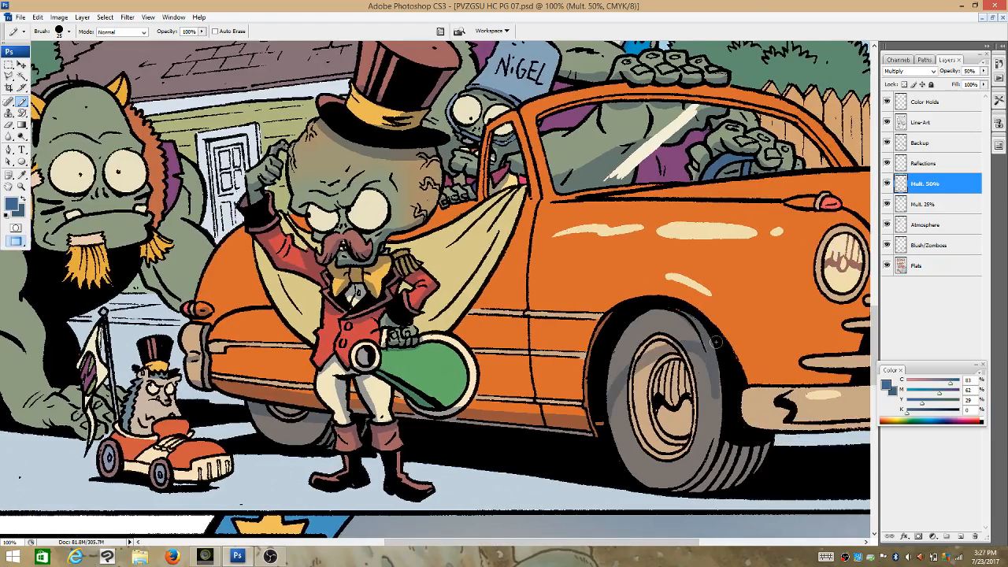
{"action": "mouse_move", "coordinate": [627, 362]}
{"action": "left_mouse_down"}
{"action": "mouse_move", "coordinate": [651, 315]}
{"action": "mouse_move", "coordinate": [624, 334]}
{"action": "mouse_move", "coordinate": [654, 331]}
{"action": "mouse_move", "coordinate": [690, 348]}
{"action": "mouse_move", "coordinate": [695, 335]}
{"action": "mouse_move", "coordinate": [669, 326]}
{"action": "mouse_move", "coordinate": [675, 314]}
{"action": "mouse_move", "coordinate": [660, 312]}
{"action": "mouse_move", "coordinate": [747, 361]}
{"action": "mouse_move", "coordinate": [689, 346]}
{"action": "mouse_move", "coordinate": [722, 427]}
{"action": "mouse_move", "coordinate": [717, 392]}
{"action": "left_mouse_up"}
{"action": "left_click_drag", "start_coordinate": [694, 355], "coordinate": [717, 439]}
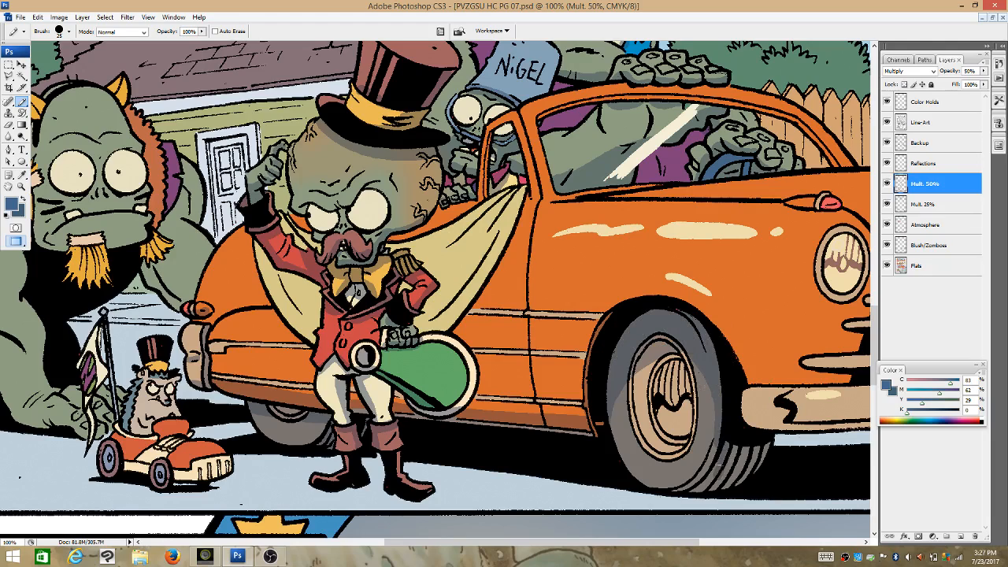
{"action": "mouse_move", "coordinate": [680, 494]}
{"action": "left_mouse_down"}
{"action": "mouse_move", "coordinate": [733, 457]}
{"action": "mouse_move", "coordinate": [743, 457]}
{"action": "mouse_move", "coordinate": [745, 486]}
{"action": "mouse_move", "coordinate": [766, 452]}
{"action": "mouse_move", "coordinate": [718, 471]}
{"action": "mouse_move", "coordinate": [731, 439]}
{"action": "left_mouse_up"}
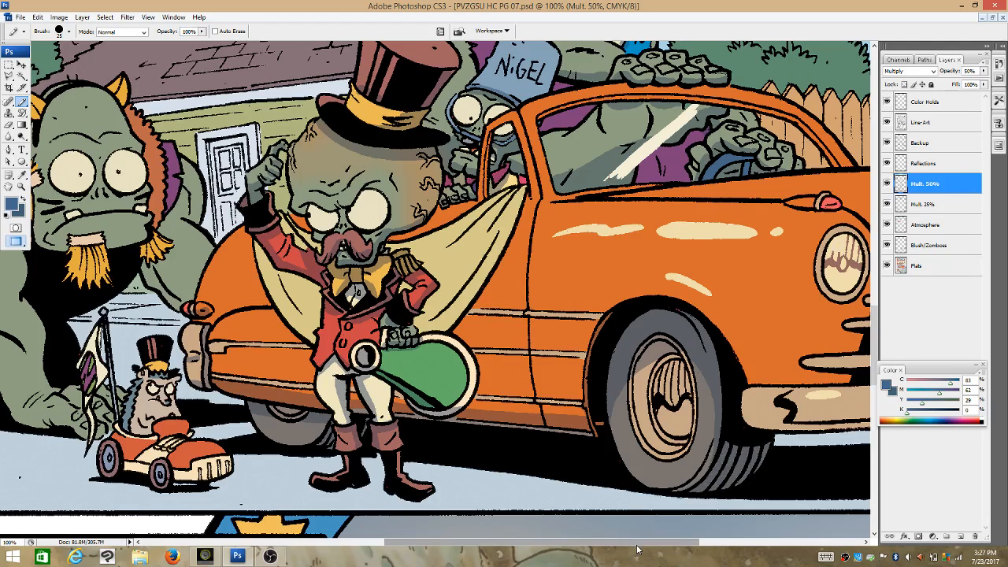
Shade the underside of the front bumper from the front wheel to the license plate, including the bumper guard.
{"action": "left_click_drag", "start_coordinate": [664, 549], "coordinate": [769, 549]}
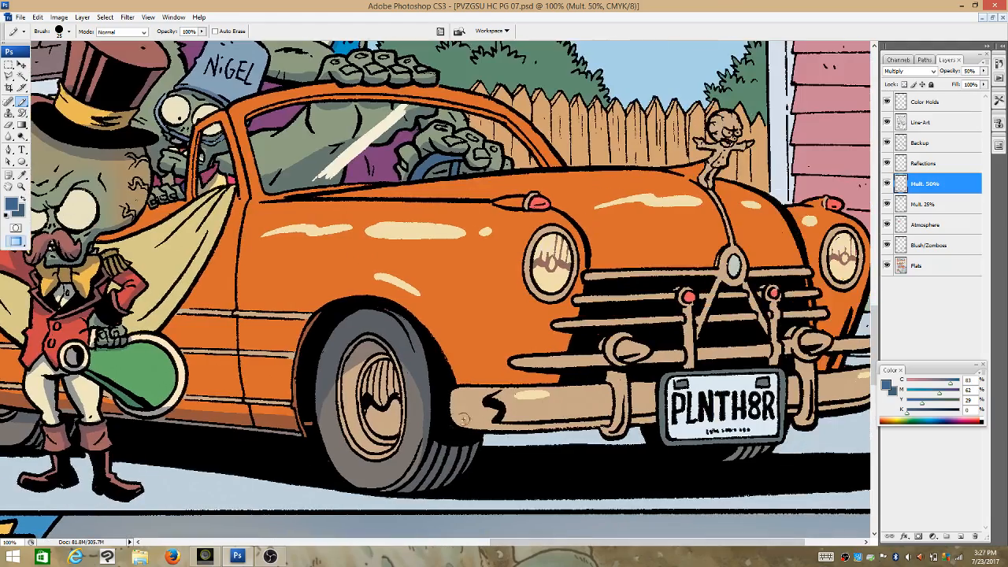
{"action": "left_click_drag", "start_coordinate": [600, 421], "coordinate": [490, 430]}
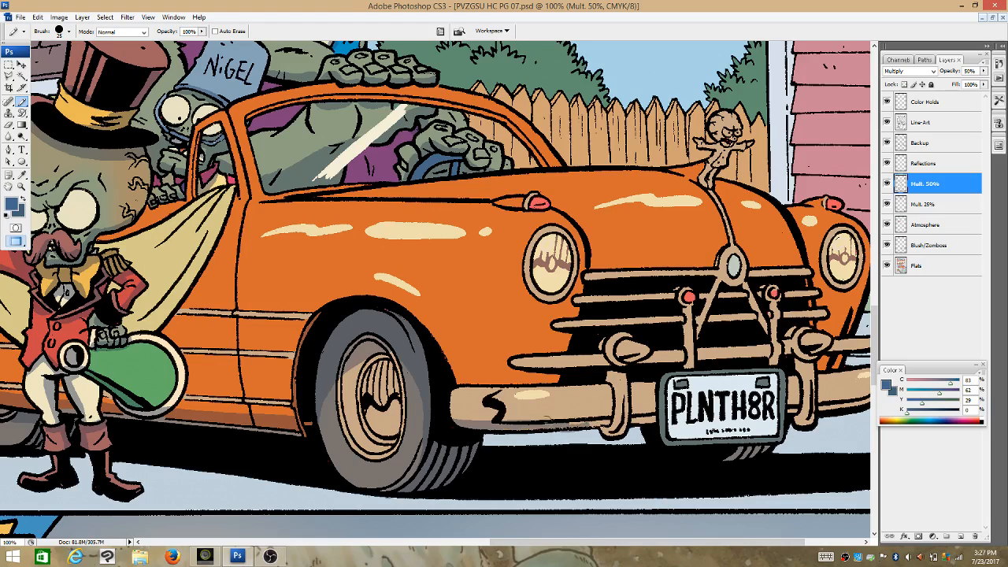
{"action": "mouse_move", "coordinate": [571, 427]}
{"action": "left_mouse_down"}
{"action": "mouse_move", "coordinate": [625, 428]}
{"action": "mouse_move", "coordinate": [629, 408]}
{"action": "mouse_move", "coordinate": [654, 421]}
{"action": "mouse_move", "coordinate": [646, 423]}
{"action": "mouse_move", "coordinate": [660, 420]}
{"action": "left_mouse_up"}
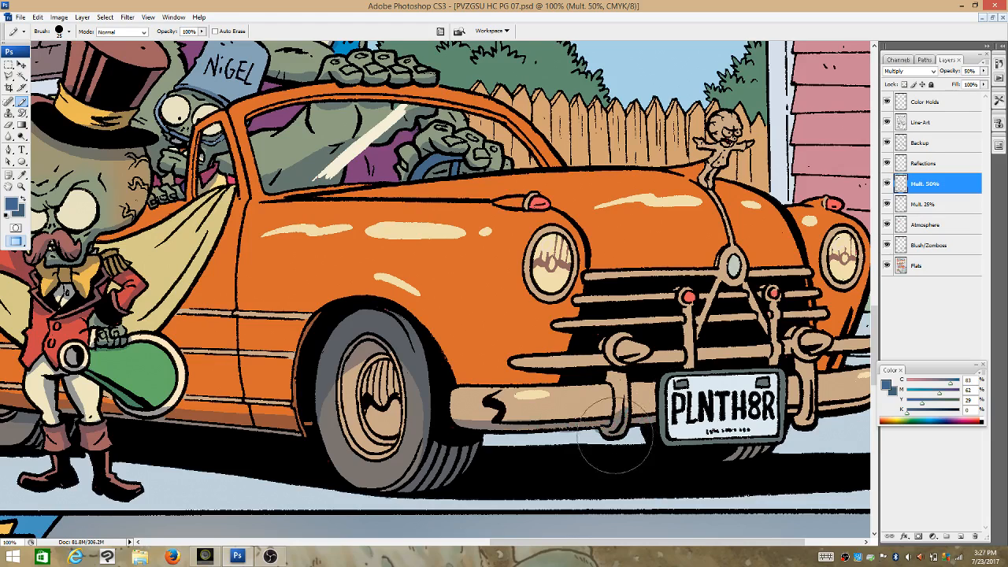
Set the eraser to Pencil mode at 100% opacity and 91 px, and try erasing beneath the front bumper.
{"action": "key", "text": "ctrl+z"}
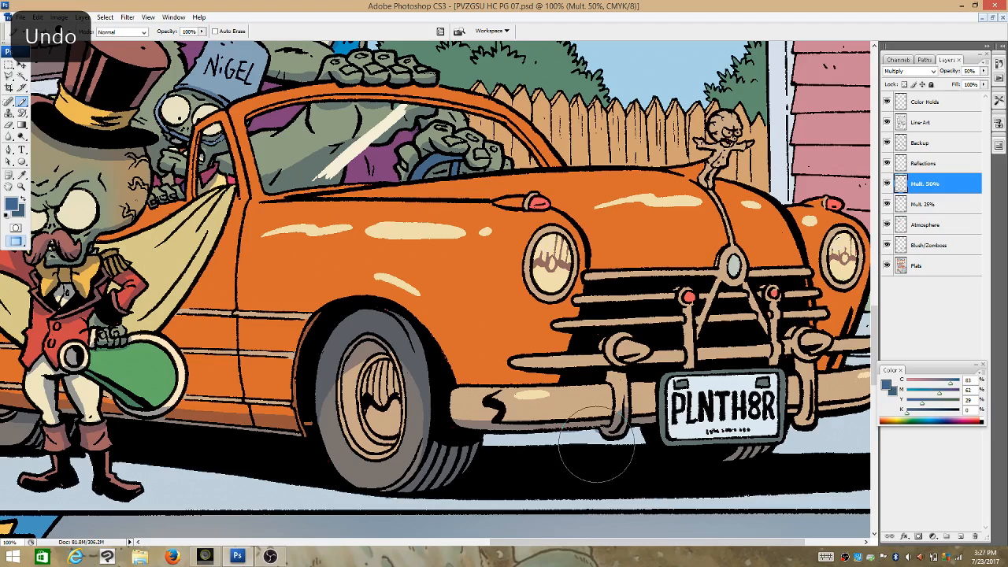
{"action": "key", "text": "e"}
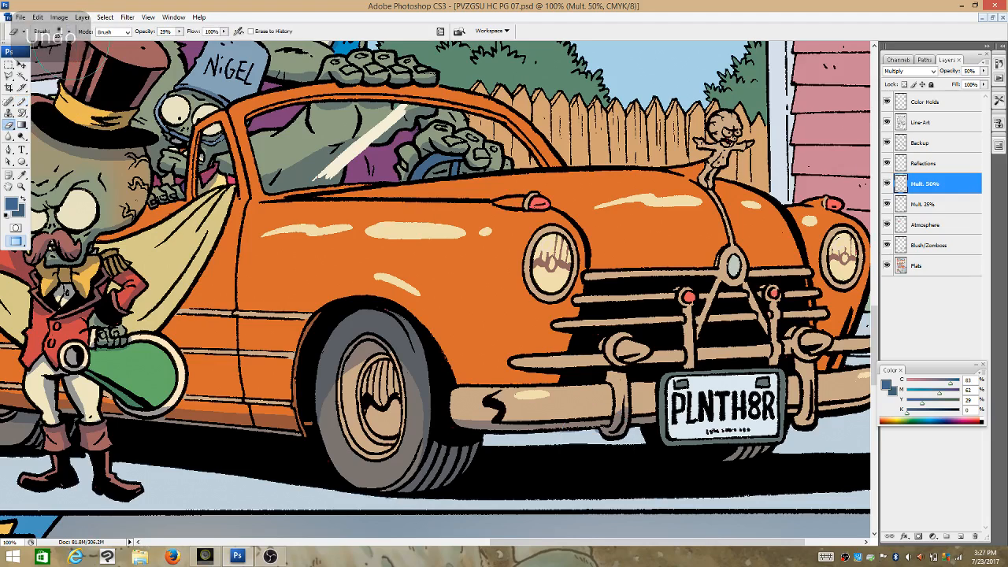
{"action": "left_click", "coordinate": [180, 32]}
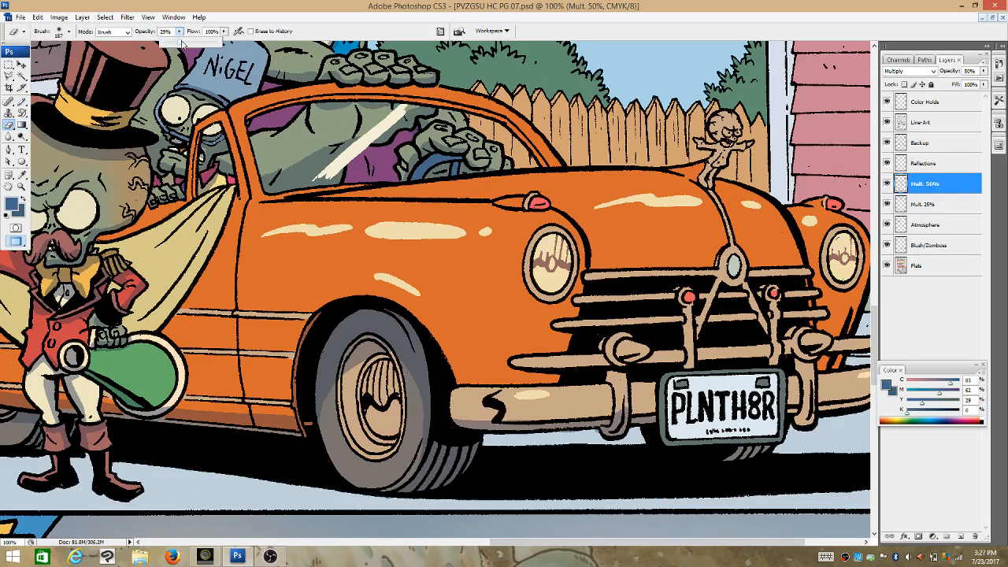
{"action": "left_click", "coordinate": [117, 31]}
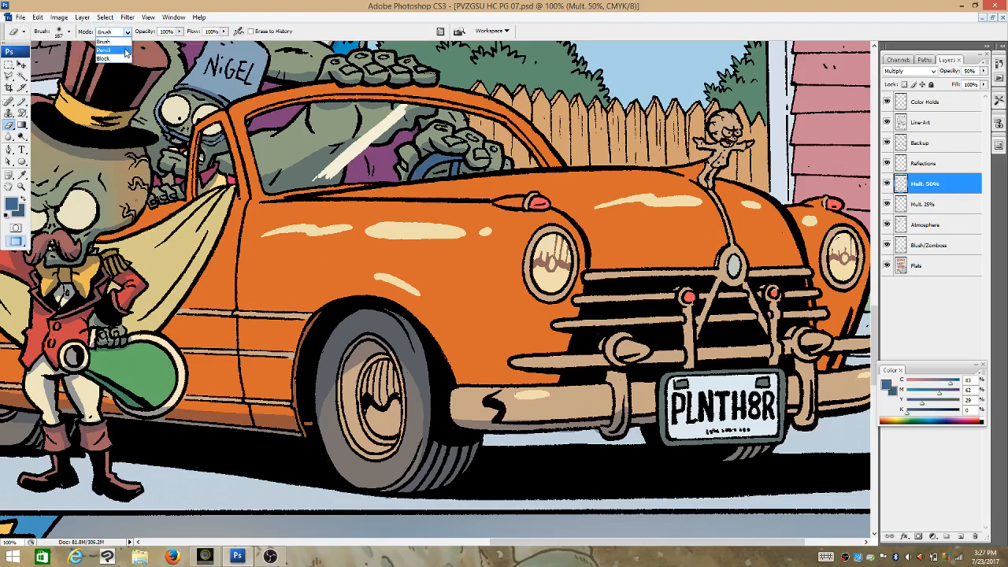
{"action": "left_click", "coordinate": [124, 52]}
{"action": "left_click", "coordinate": [69, 32]}
{"action": "left_click", "coordinate": [60, 61]}
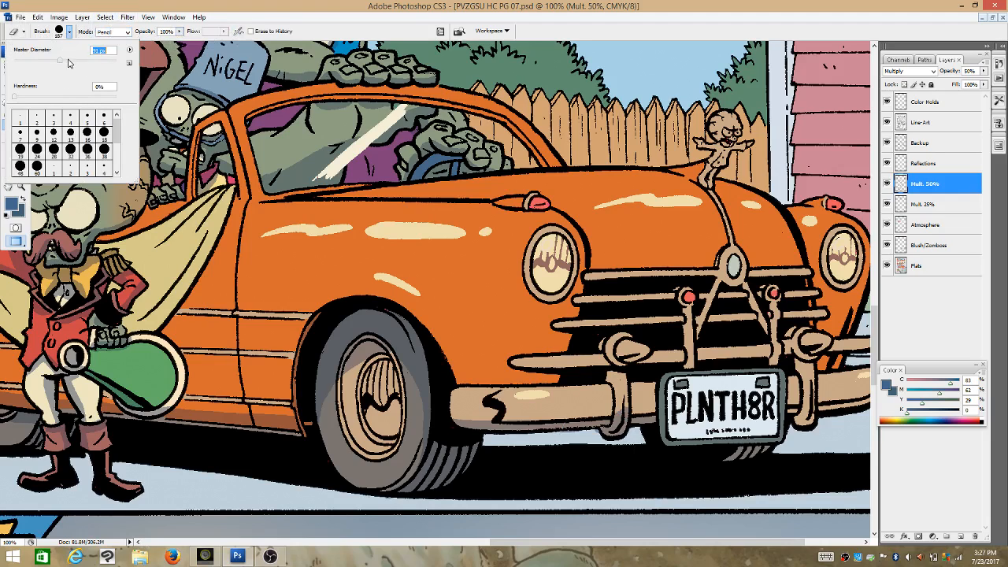
{"action": "left_click_drag", "start_coordinate": [592, 442], "coordinate": [565, 453]}
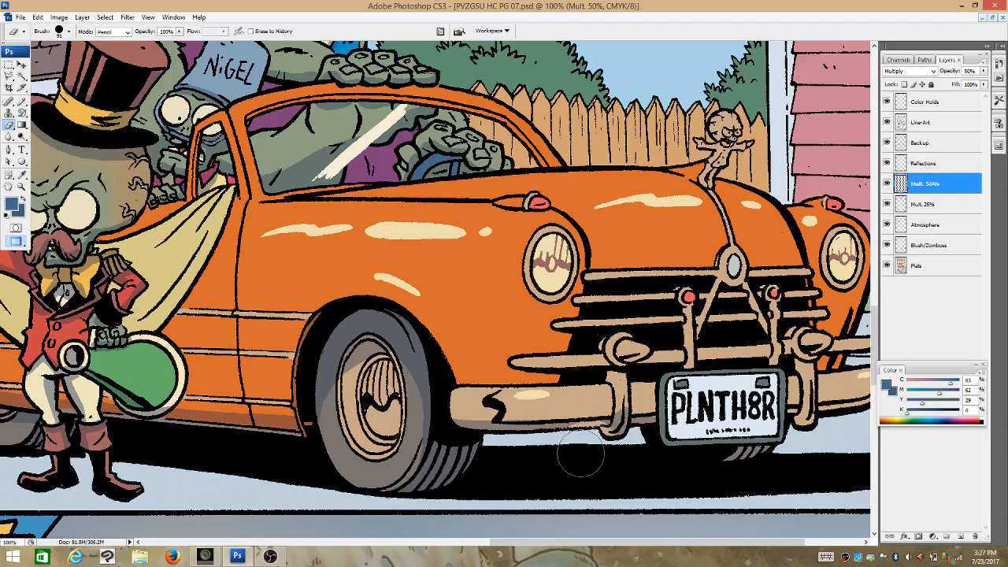
{"action": "key", "text": "ctrl+z"}
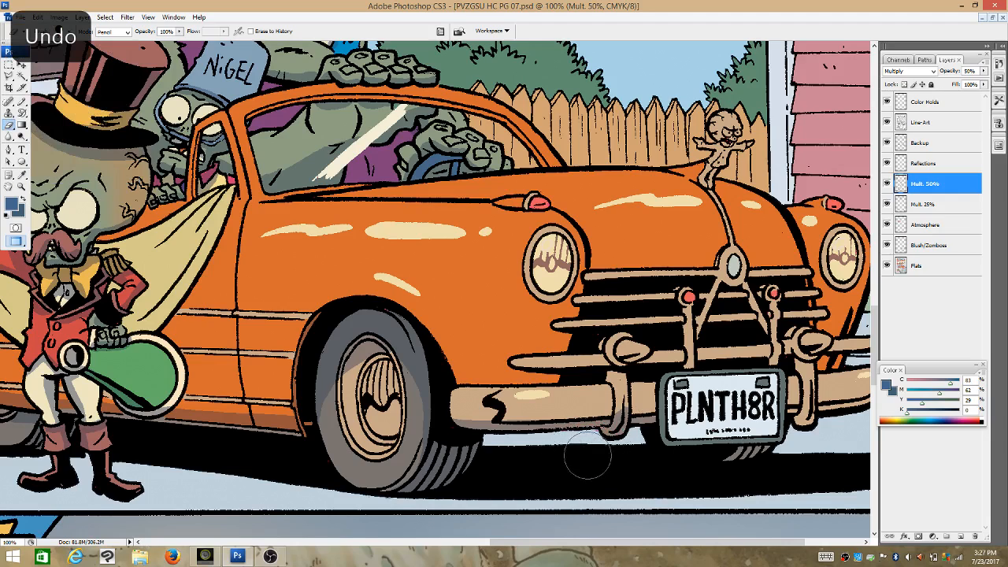
{"action": "key", "text": "b"}
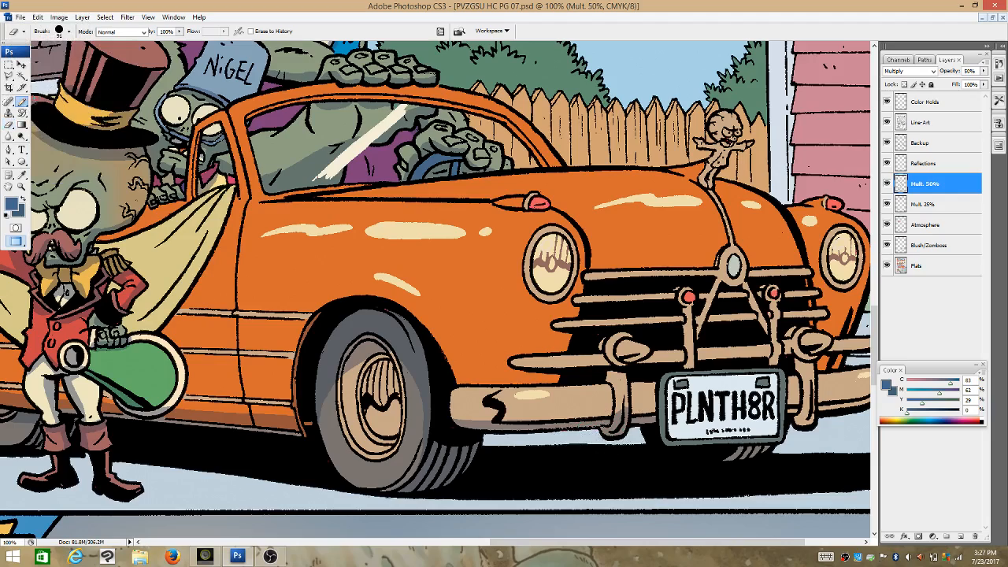
Shade the underside of the front bumper's far end, beyond the license plate.
{"action": "left_click_drag", "start_coordinate": [603, 542], "coordinate": [551, 542]}
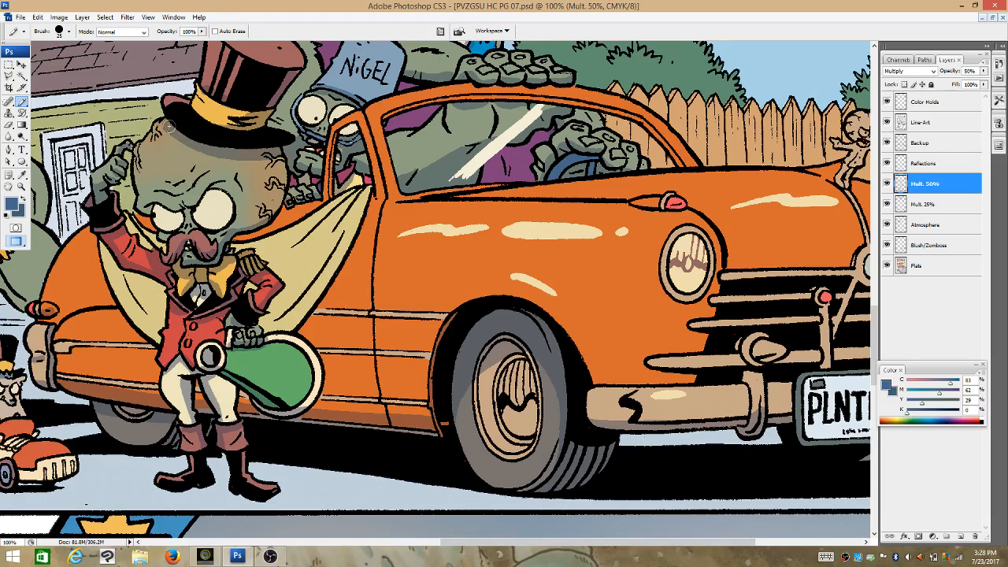
{"action": "key", "text": "ctrl+z"}
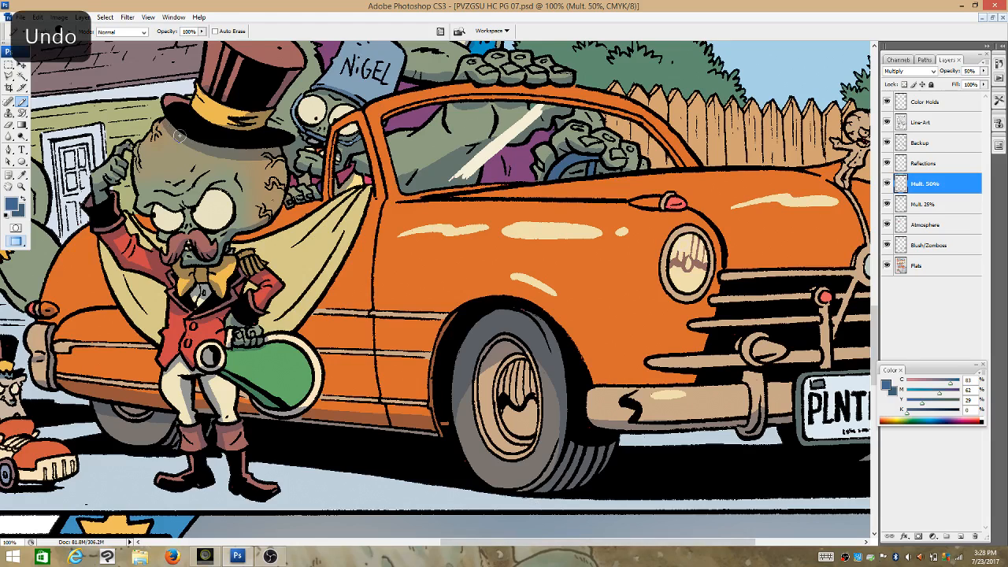
{"action": "left_click_drag", "start_coordinate": [694, 544], "coordinate": [794, 543]}
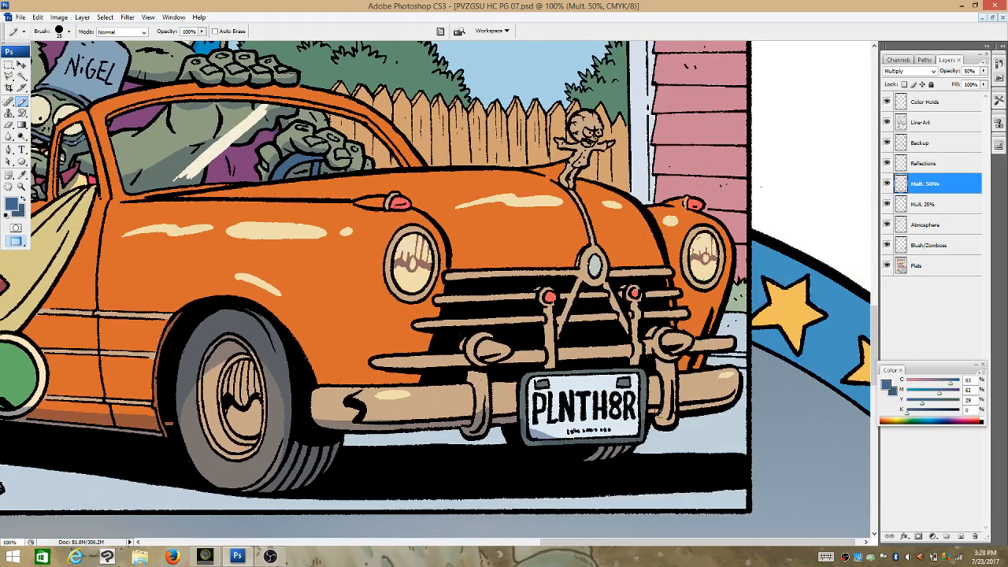
{"action": "left_click_drag", "start_coordinate": [655, 420], "coordinate": [731, 401]}
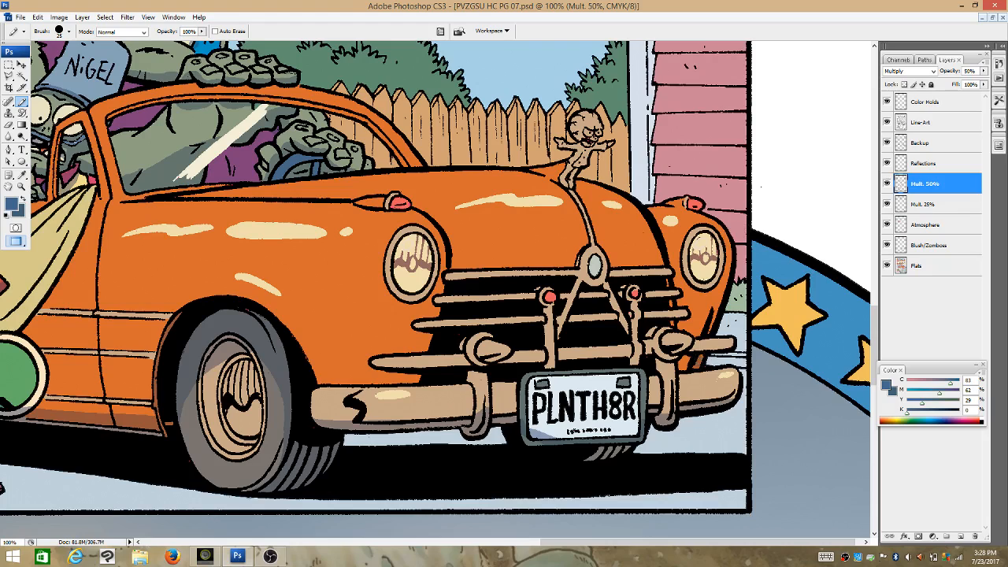
Shade the underside of the chrome bar above the bumper, across its full length in front of the grille.
{"action": "mouse_move", "coordinate": [681, 353]}
{"action": "left_mouse_down"}
{"action": "mouse_move", "coordinate": [691, 369]}
{"action": "mouse_move", "coordinate": [691, 346]}
{"action": "mouse_move", "coordinate": [676, 354]}
{"action": "mouse_move", "coordinate": [730, 347]}
{"action": "left_mouse_up"}
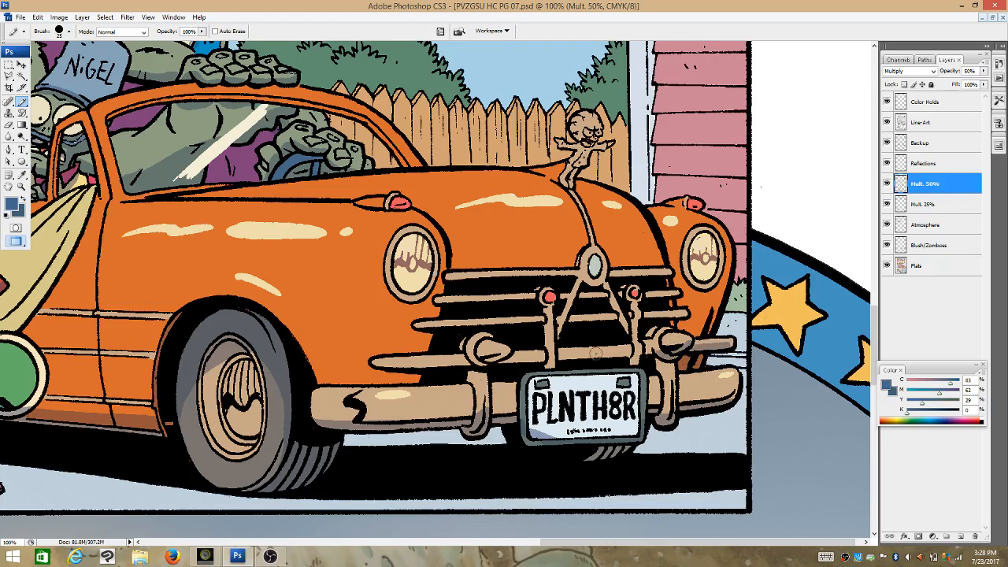
{"action": "left_click_drag", "start_coordinate": [564, 360], "coordinate": [635, 357]}
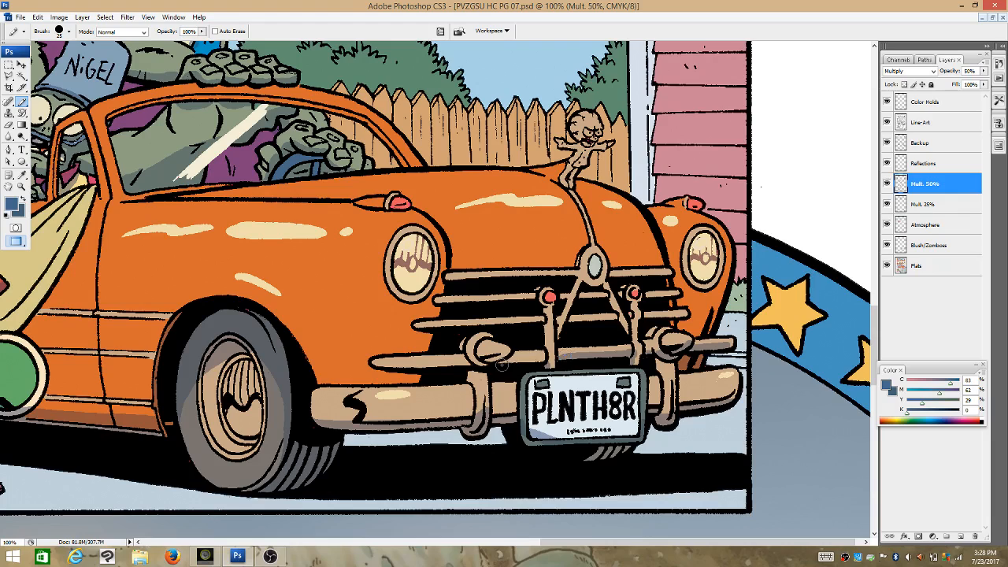
{"action": "left_click_drag", "start_coordinate": [506, 363], "coordinate": [546, 361]}
{"action": "left_click_drag", "start_coordinate": [471, 359], "coordinate": [482, 361]}
{"action": "left_click_drag", "start_coordinate": [370, 368], "coordinate": [468, 364]}
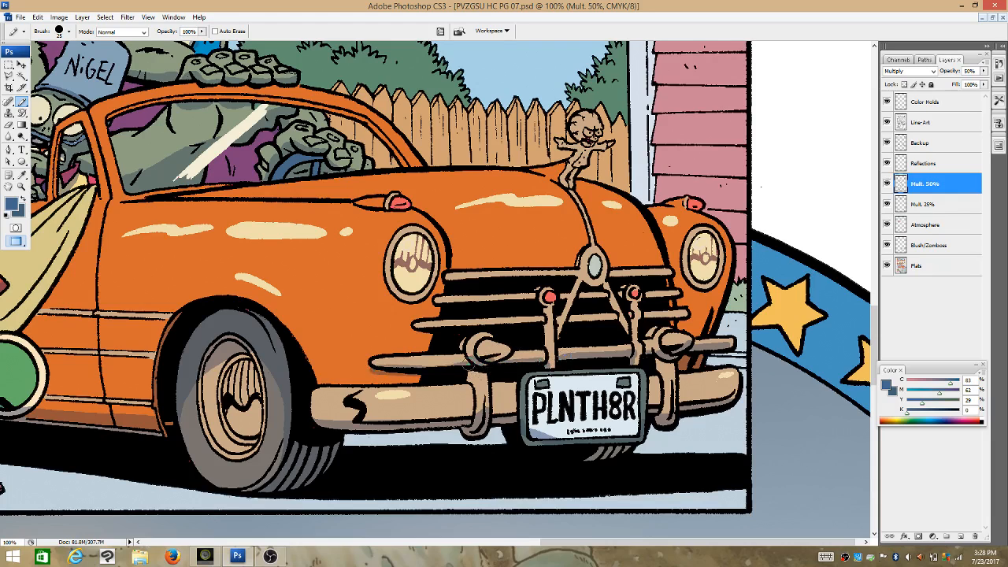
{"action": "key", "text": "ctrl+z"}
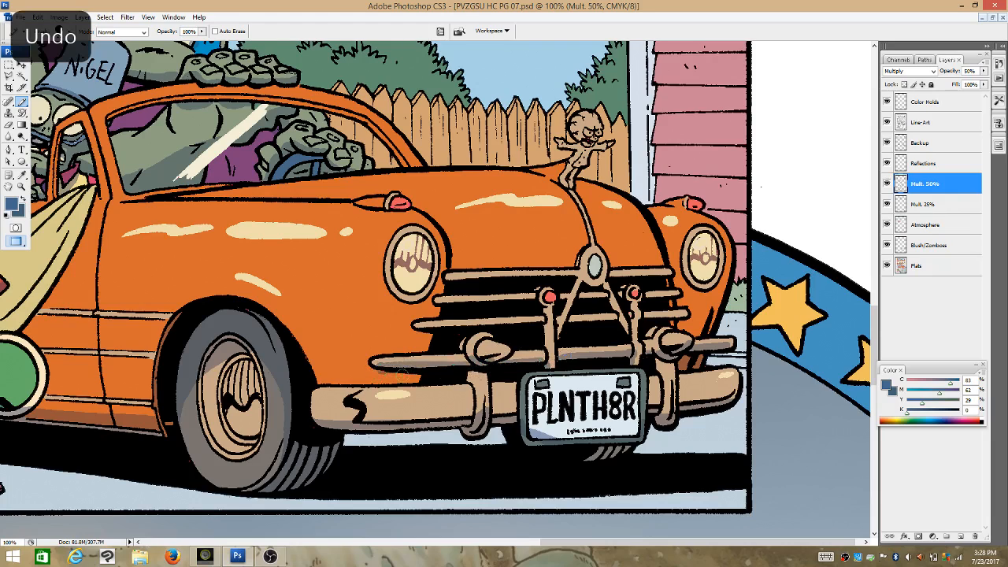
Shade the undersides of the chrome grille bars on the front of the orange car.
{"action": "left_click_drag", "start_coordinate": [416, 327], "coordinate": [524, 331]}
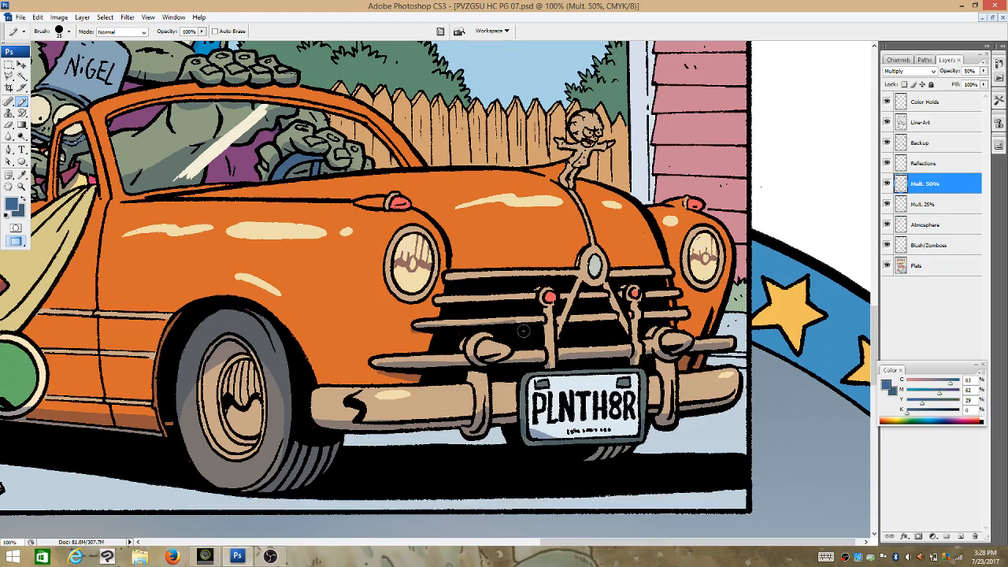
{"action": "key", "text": "ctrl+z"}
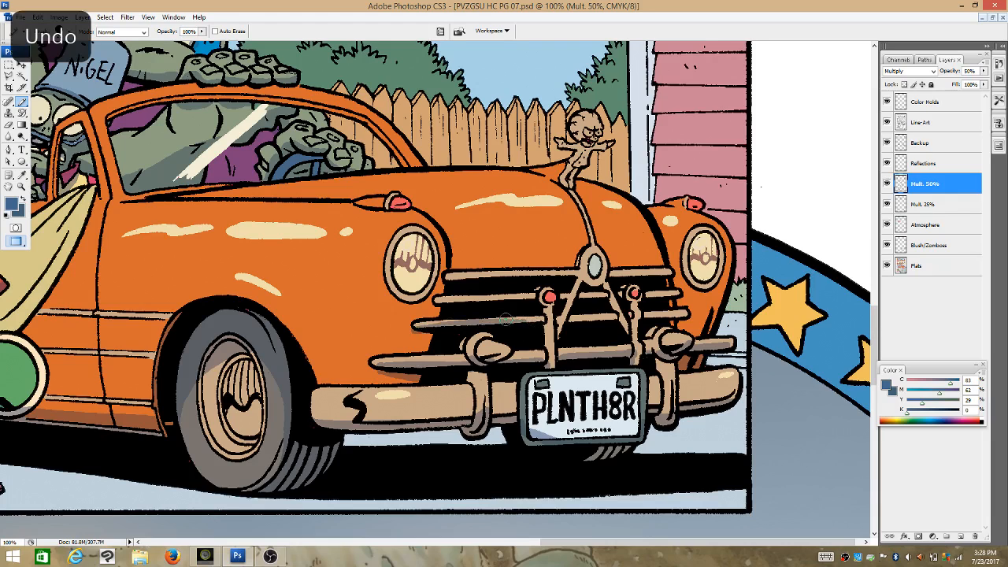
{"action": "key", "text": "ctrl+z"}
{"action": "left_click_drag", "start_coordinate": [417, 325], "coordinate": [533, 321]}
{"action": "left_click_drag", "start_coordinate": [432, 304], "coordinate": [526, 304]}
{"action": "key", "text": "ctrl+z"}
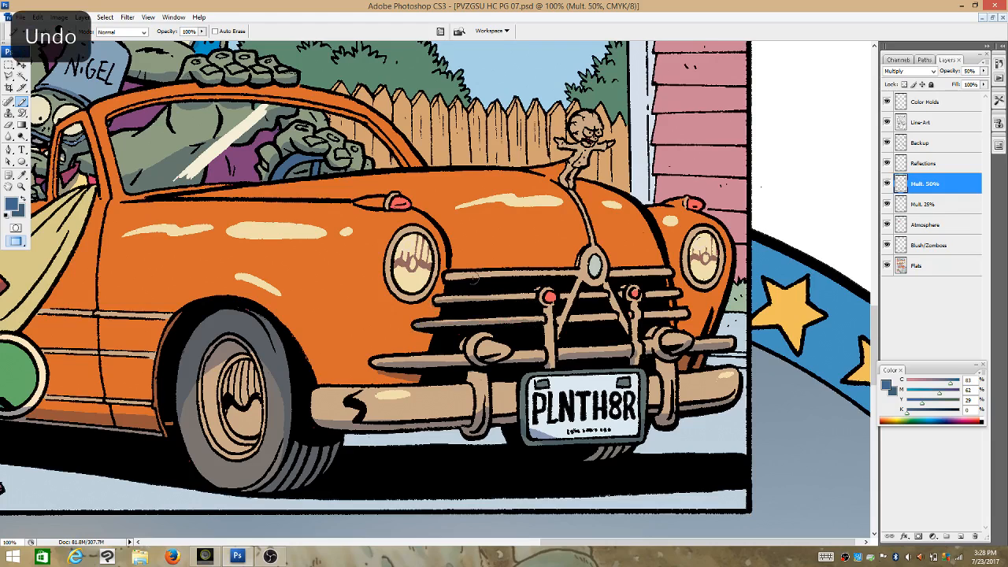
{"action": "left_click_drag", "start_coordinate": [446, 277], "coordinate": [672, 277]}
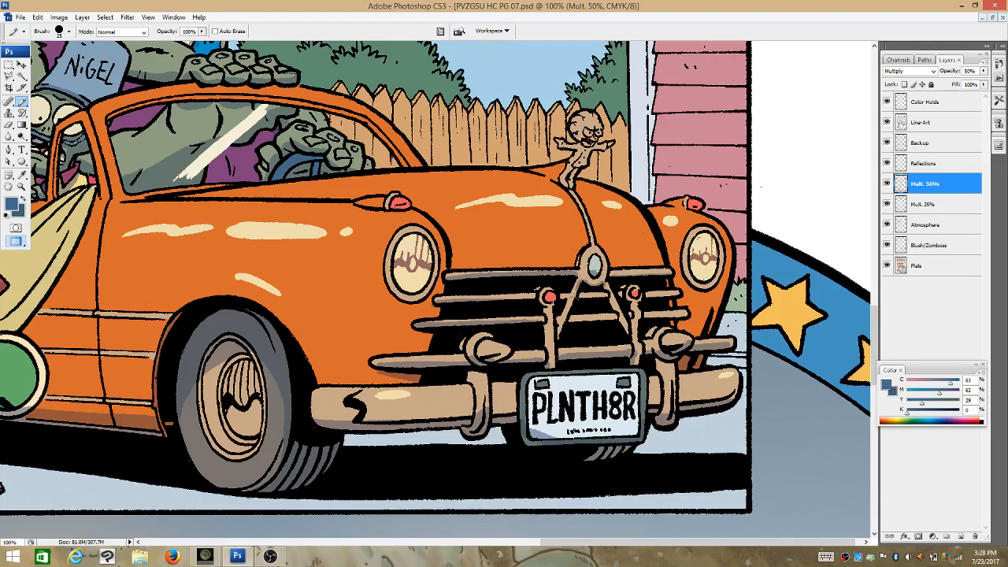
Shade the V-shaped brace below the round hood emblem and the small red lamp beside it on the grille.
{"action": "mouse_move", "coordinate": [578, 292]}
{"action": "left_mouse_down"}
{"action": "mouse_move", "coordinate": [561, 333]}
{"action": "mouse_move", "coordinate": [614, 320]}
{"action": "left_mouse_up"}
{"action": "key", "text": "ctrl+z"}
{"action": "key", "text": "ctrl+z"}
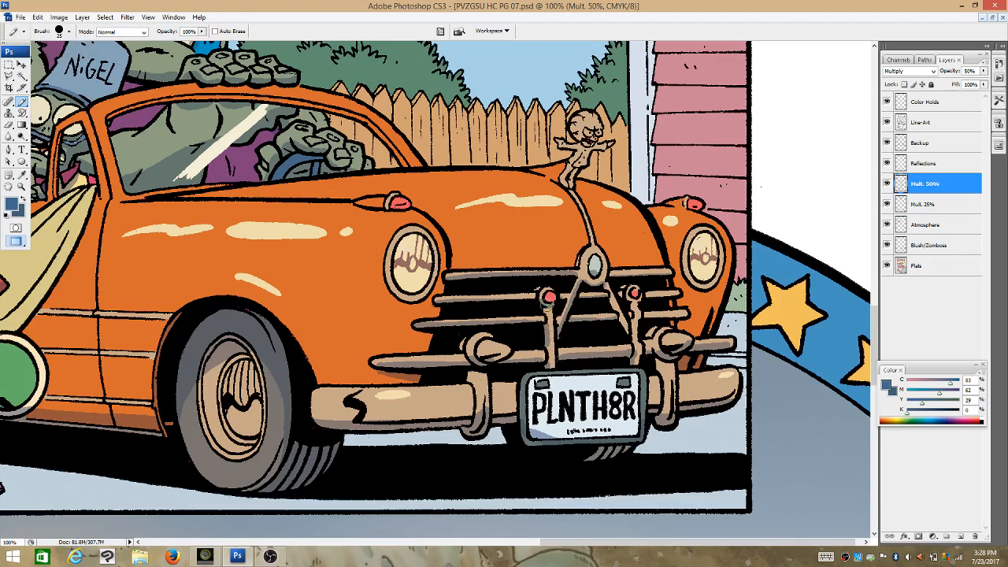
{"action": "left_click_drag", "start_coordinate": [651, 298], "coordinate": [674, 298]}
Shade the lower rim of the far headlight, the red lamp above it and the figurine hood ornament.
{"action": "left_click_drag", "start_coordinate": [692, 285], "coordinate": [719, 275]}
{"action": "left_click_drag", "start_coordinate": [676, 206], "coordinate": [704, 210]}
{"action": "mouse_move", "coordinate": [574, 180]}
{"action": "left_mouse_down"}
{"action": "mouse_move", "coordinate": [587, 148]}
{"action": "mouse_move", "coordinate": [562, 146]}
{"action": "mouse_move", "coordinate": [601, 148]}
{"action": "left_mouse_up"}
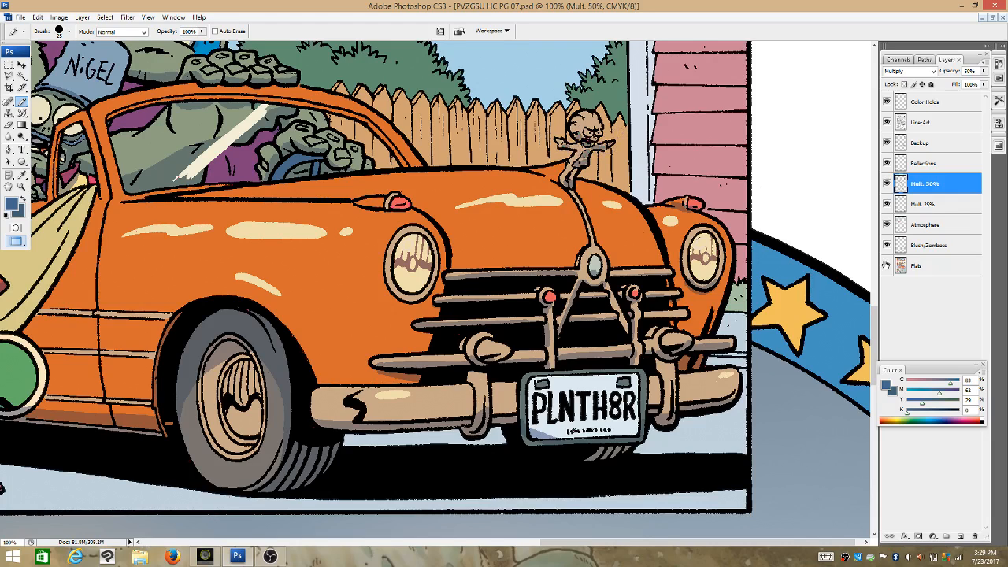
Shade the hedgehog's red toy car along its lower side and wheels, the hedgehog's body and the small flag.
{"action": "left_click_drag", "start_coordinate": [873, 330], "coordinate": [874, 349]}
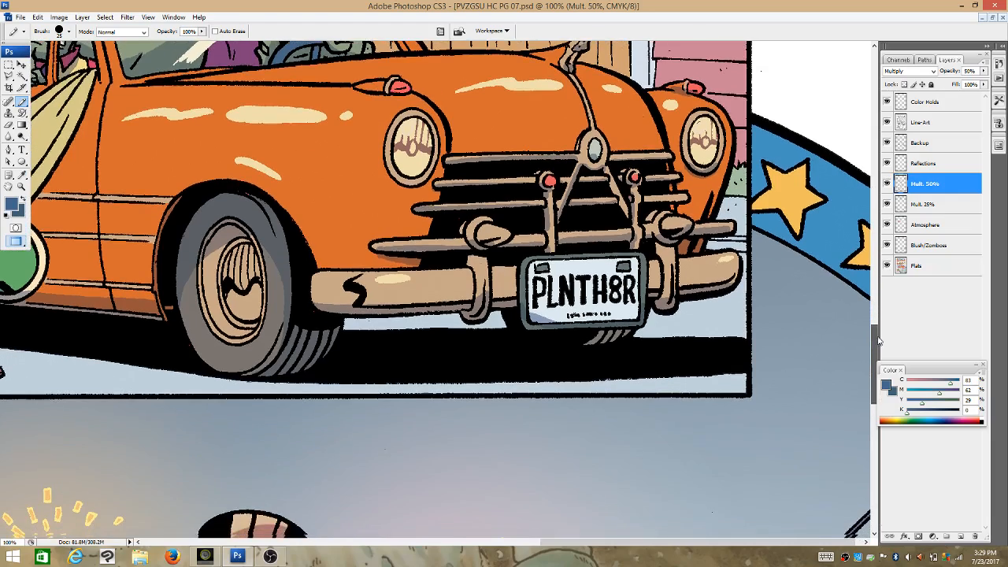
{"action": "left_click_drag", "start_coordinate": [759, 544], "coordinate": [518, 543]}
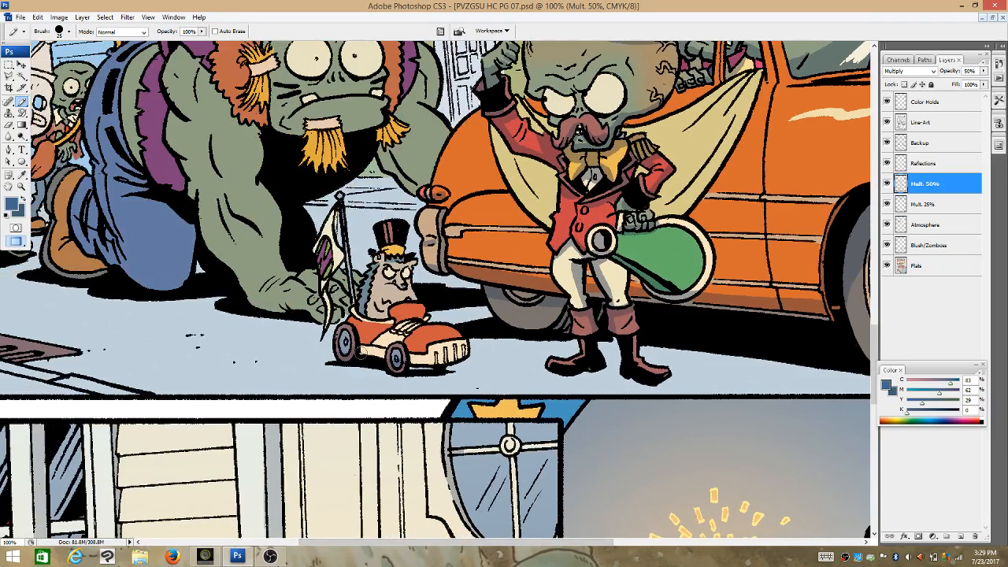
{"action": "left_click_drag", "start_coordinate": [362, 354], "coordinate": [467, 356]}
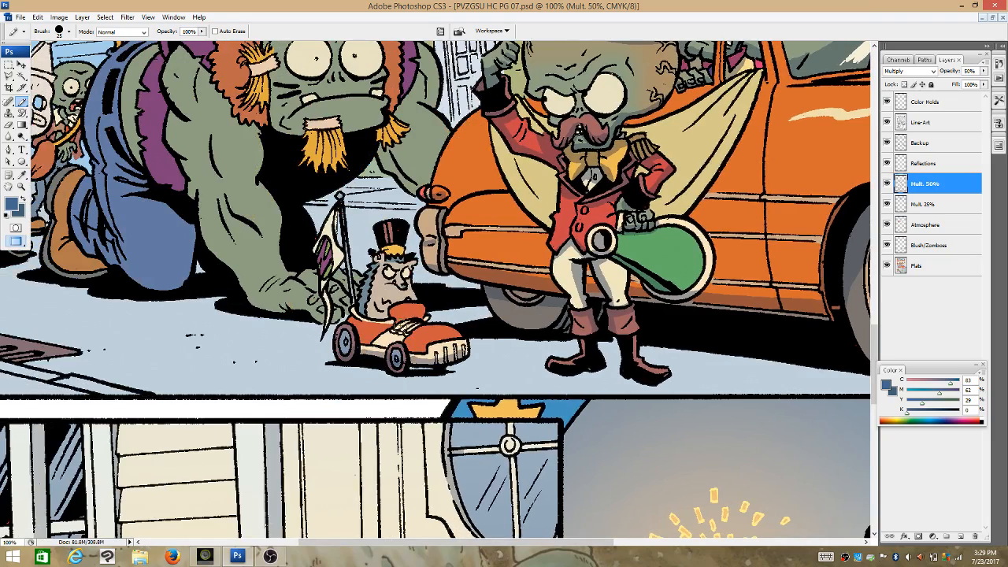
{"action": "left_click_drag", "start_coordinate": [367, 302], "coordinate": [400, 316]}
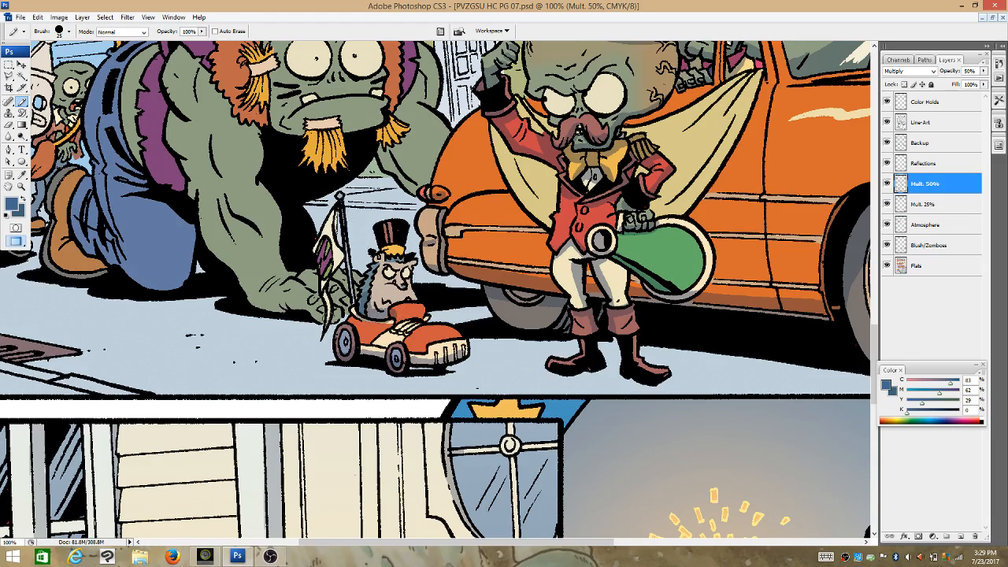
{"action": "left_click_drag", "start_coordinate": [328, 319], "coordinate": [325, 287]}
{"action": "mouse_move", "coordinate": [322, 272]}
{"action": "left_mouse_down"}
{"action": "mouse_move", "coordinate": [311, 262]}
{"action": "mouse_move", "coordinate": [338, 238]}
{"action": "left_mouse_up"}
{"action": "left_click_drag", "start_coordinate": [387, 288], "coordinate": [406, 286]}
Paint a cast shadow on the street around the boots of the red-coated ringmaster zombie, extending to both sides.
{"action": "left_click_drag", "start_coordinate": [551, 376], "coordinate": [666, 383]}
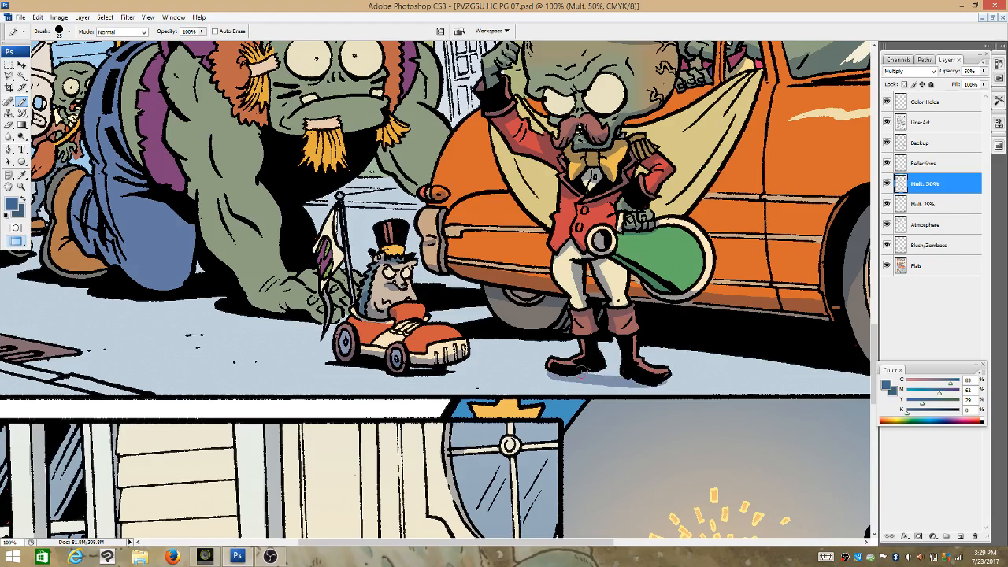
{"action": "left_click_drag", "start_coordinate": [551, 378], "coordinate": [662, 384]}
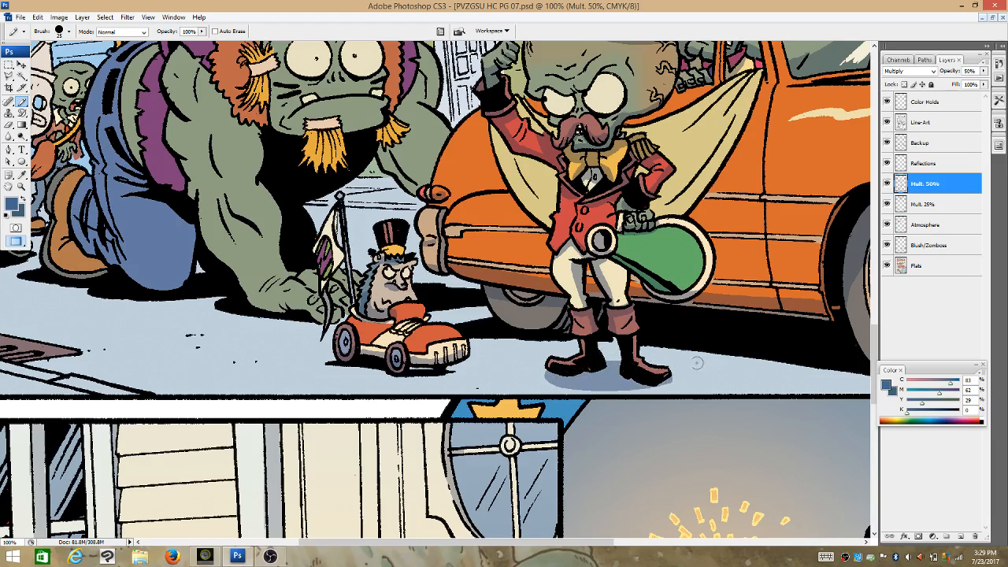
{"action": "left_click_drag", "start_coordinate": [558, 377], "coordinate": [674, 379]}
{"action": "key", "text": "ctrl+z"}
{"action": "mouse_move", "coordinate": [549, 379]}
{"action": "left_mouse_down"}
{"action": "mouse_move", "coordinate": [677, 385]}
{"action": "mouse_move", "coordinate": [682, 377]}
{"action": "mouse_move", "coordinate": [618, 389]}
{"action": "left_mouse_up"}
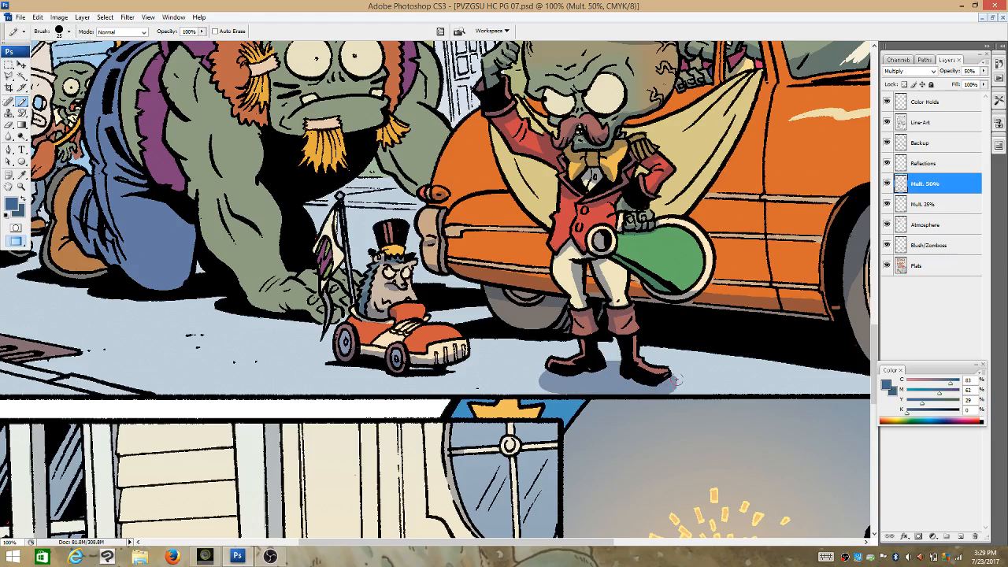
{"action": "mouse_move", "coordinate": [678, 379]}
{"action": "left_mouse_down"}
{"action": "mouse_move", "coordinate": [706, 389]}
{"action": "mouse_move", "coordinate": [687, 392]}
{"action": "mouse_move", "coordinate": [685, 374]}
{"action": "mouse_move", "coordinate": [716, 384]}
{"action": "mouse_move", "coordinate": [689, 388]}
{"action": "mouse_move", "coordinate": [721, 388]}
{"action": "left_mouse_up"}
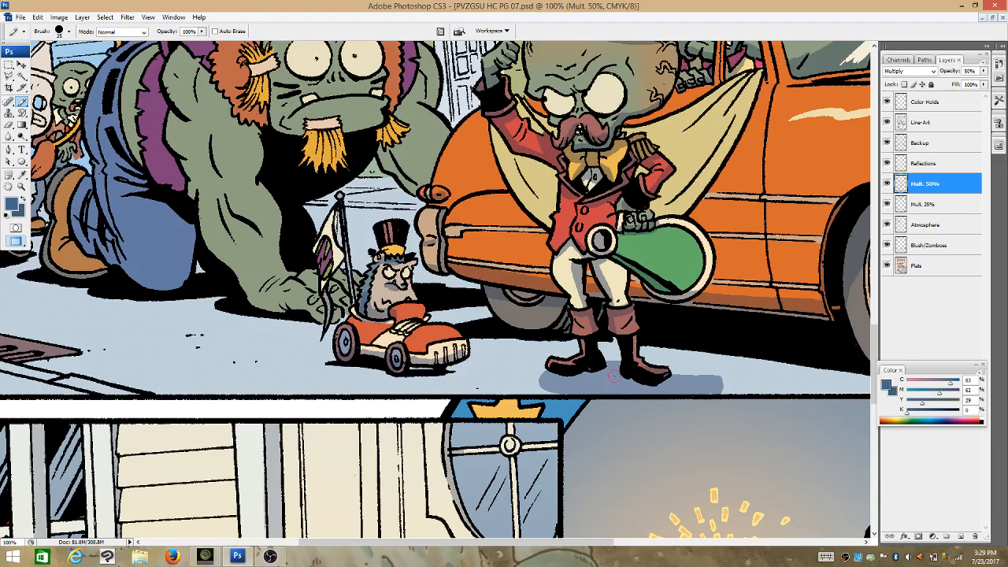
{"action": "left_click_drag", "start_coordinate": [621, 374], "coordinate": [640, 370]}
{"action": "mouse_move", "coordinate": [568, 392]}
{"action": "left_mouse_down"}
{"action": "mouse_move", "coordinate": [554, 372]}
{"action": "mouse_move", "coordinate": [585, 385]}
{"action": "mouse_move", "coordinate": [552, 370]}
{"action": "mouse_move", "coordinate": [591, 385]}
{"action": "mouse_move", "coordinate": [566, 381]}
{"action": "mouse_move", "coordinate": [544, 362]}
{"action": "mouse_move", "coordinate": [555, 376]}
{"action": "mouse_move", "coordinate": [527, 371]}
{"action": "mouse_move", "coordinate": [553, 378]}
{"action": "mouse_move", "coordinate": [516, 375]}
{"action": "mouse_move", "coordinate": [543, 365]}
{"action": "left_mouse_up"}
{"action": "key", "text": "ctrl+z"}
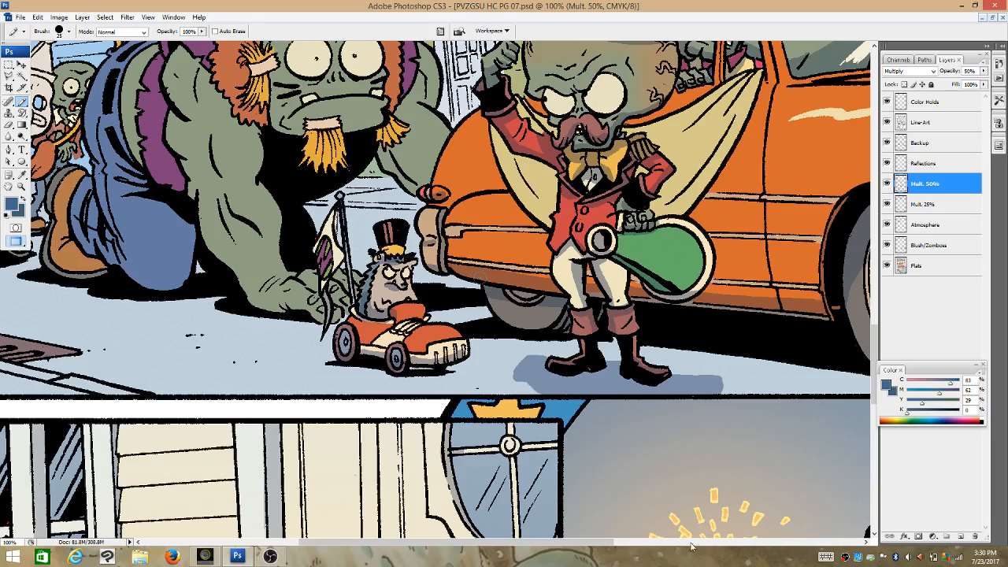
Shade the kneeling giant zombie's near arm along its back edge, from the hand up to the shoulder.
{"action": "left_click_drag", "start_coordinate": [611, 543], "coordinate": [521, 546]}
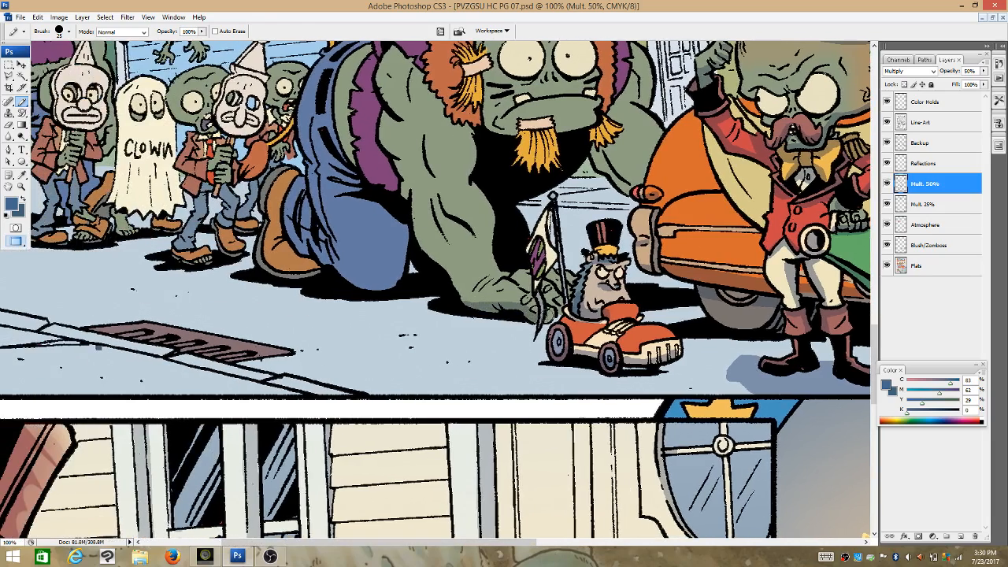
{"action": "left_click_drag", "start_coordinate": [554, 319], "coordinate": [560, 302]}
{"action": "mouse_move", "coordinate": [415, 195]}
{"action": "left_mouse_down"}
{"action": "mouse_move", "coordinate": [439, 256]}
{"action": "mouse_move", "coordinate": [470, 295]}
{"action": "left_mouse_up"}
{"action": "left_click_drag", "start_coordinate": [420, 236], "coordinate": [418, 227]}
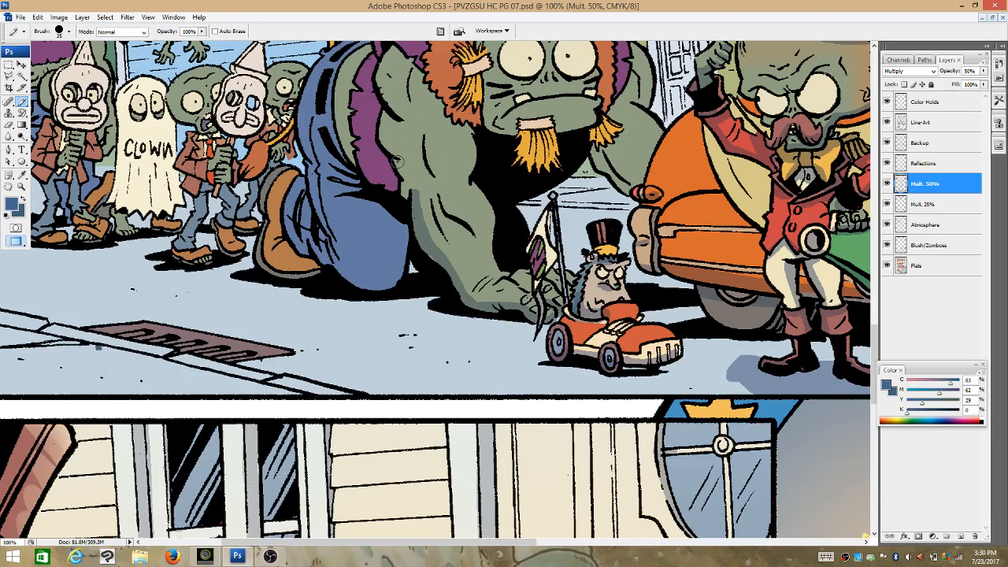
{"action": "left_click_drag", "start_coordinate": [398, 162], "coordinate": [420, 191]}
{"action": "left_click_drag", "start_coordinate": [395, 153], "coordinate": [395, 118]}
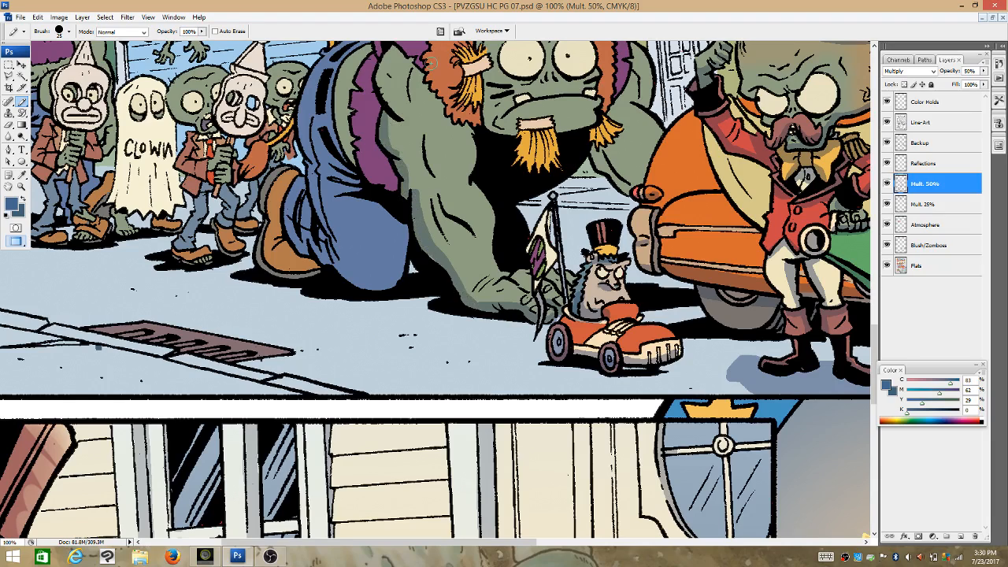
{"action": "scroll", "coordinate": [417, 236], "scroll_direction": "up", "scroll_amount": 3}
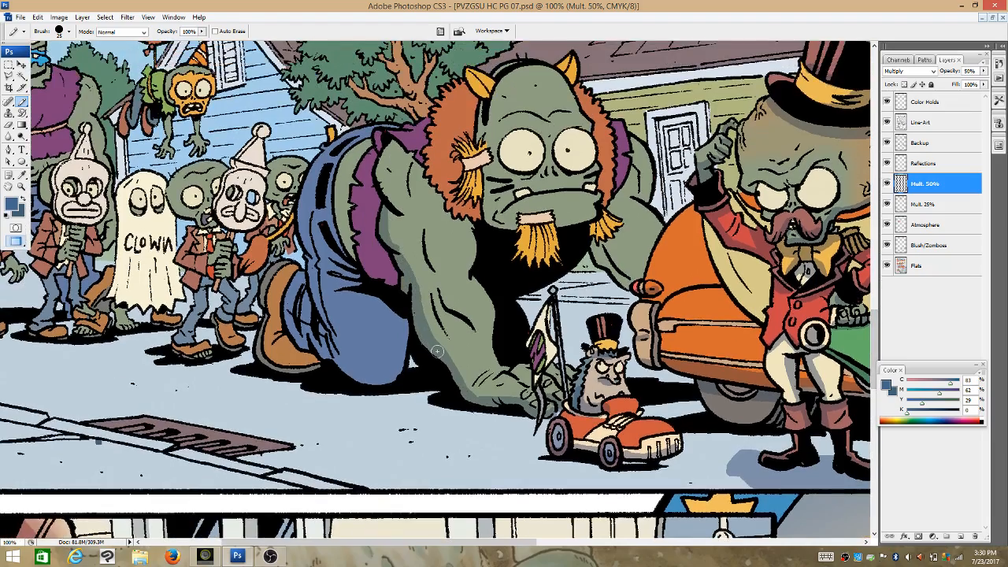
{"action": "mouse_move", "coordinate": [387, 142]}
{"action": "left_mouse_down"}
{"action": "mouse_move", "coordinate": [439, 184]}
{"action": "mouse_move", "coordinate": [425, 172]}
{"action": "left_mouse_up"}
{"action": "left_click_drag", "start_coordinate": [379, 135], "coordinate": [382, 144]}
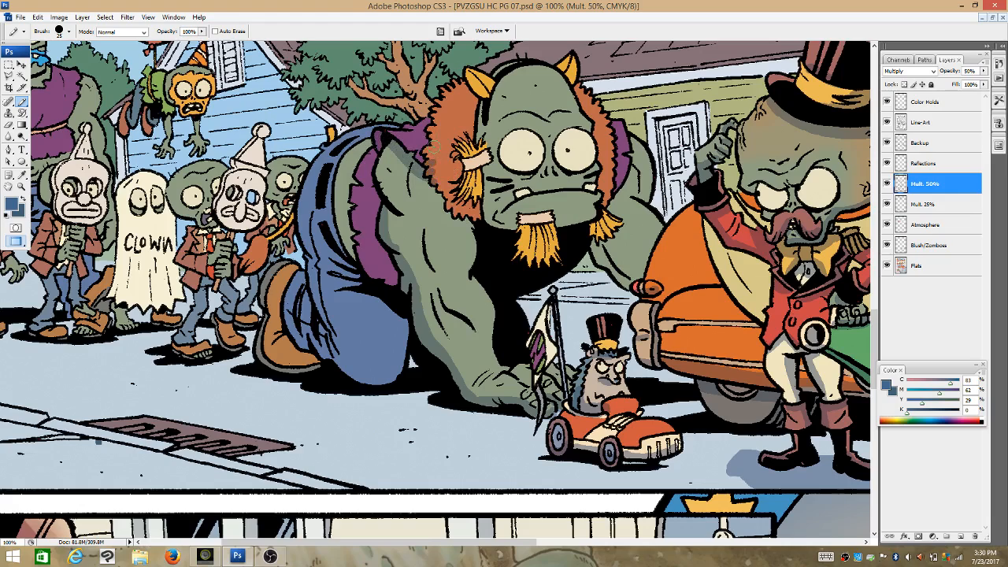
Shade the giant zombie's orange fur mane, the hanging hair tufts and beard, and the underside of his far arm.
{"action": "left_click_drag", "start_coordinate": [434, 143], "coordinate": [438, 133]}
{"action": "mouse_move", "coordinate": [440, 172]}
{"action": "left_mouse_down"}
{"action": "mouse_move", "coordinate": [463, 219]}
{"action": "mouse_move", "coordinate": [477, 199]}
{"action": "mouse_move", "coordinate": [457, 212]}
{"action": "left_mouse_up"}
{"action": "mouse_move", "coordinate": [476, 172]}
{"action": "left_mouse_down"}
{"action": "mouse_move", "coordinate": [474, 192]}
{"action": "mouse_move", "coordinate": [466, 186]}
{"action": "mouse_move", "coordinate": [495, 222]}
{"action": "mouse_move", "coordinate": [513, 215]}
{"action": "mouse_move", "coordinate": [536, 232]}
{"action": "mouse_move", "coordinate": [521, 260]}
{"action": "mouse_move", "coordinate": [532, 268]}
{"action": "mouse_move", "coordinate": [552, 253]}
{"action": "mouse_move", "coordinate": [532, 239]}
{"action": "mouse_move", "coordinate": [524, 261]}
{"action": "mouse_move", "coordinate": [541, 240]}
{"action": "mouse_move", "coordinate": [556, 255]}
{"action": "left_mouse_up"}
{"action": "mouse_move", "coordinate": [602, 221]}
{"action": "left_mouse_down"}
{"action": "mouse_move", "coordinate": [608, 230]}
{"action": "mouse_move", "coordinate": [595, 237]}
{"action": "mouse_move", "coordinate": [613, 240]}
{"action": "left_mouse_up"}
{"action": "mouse_move", "coordinate": [614, 210]}
{"action": "left_mouse_down"}
{"action": "mouse_move", "coordinate": [623, 218]}
{"action": "mouse_move", "coordinate": [601, 258]}
{"action": "mouse_move", "coordinate": [632, 287]}
{"action": "left_mouse_up"}
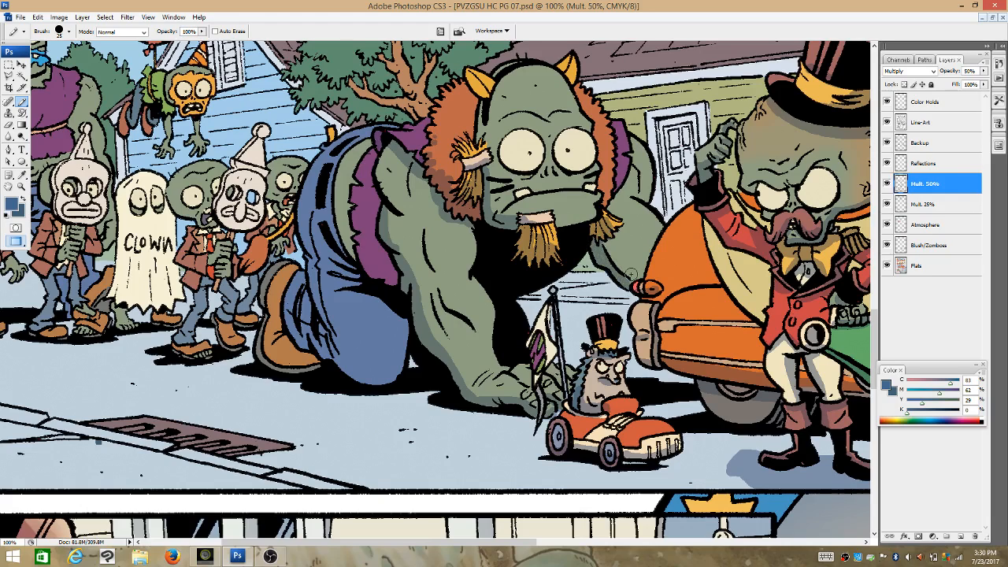
Shade the giant zombie's chin, horns and the side of his face, plus the far side of the fur mane.
{"action": "left_click_drag", "start_coordinate": [558, 222], "coordinate": [599, 213]}
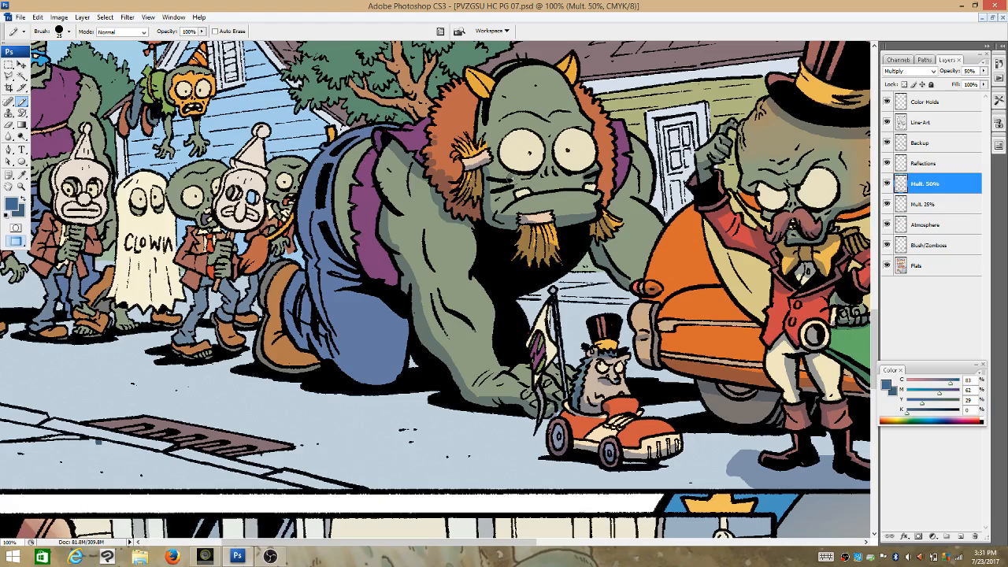
{"action": "left_click_drag", "start_coordinate": [513, 178], "coordinate": [528, 178]}
{"action": "left_click_drag", "start_coordinate": [604, 201], "coordinate": [612, 170]}
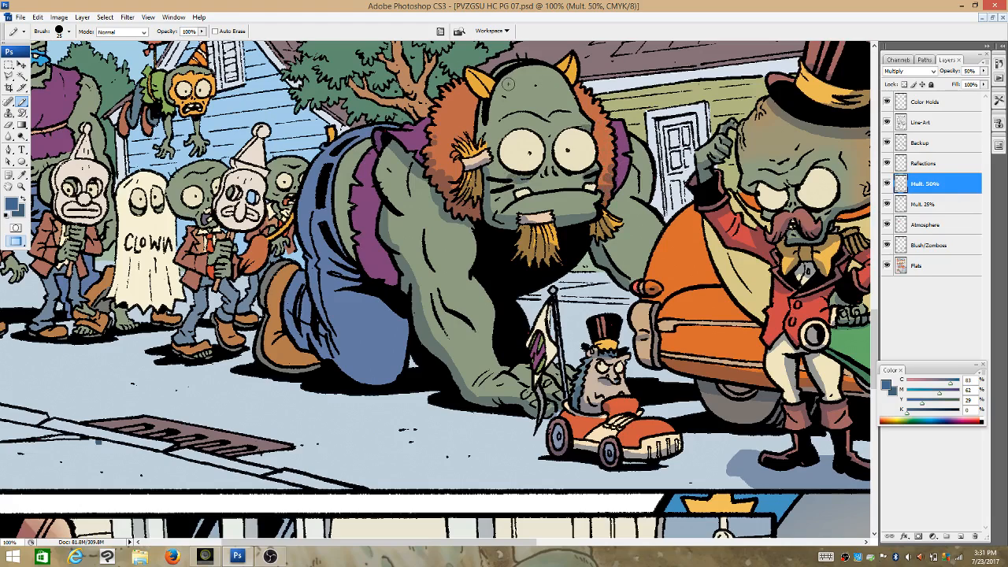
{"action": "key", "text": "ctrl+z"}
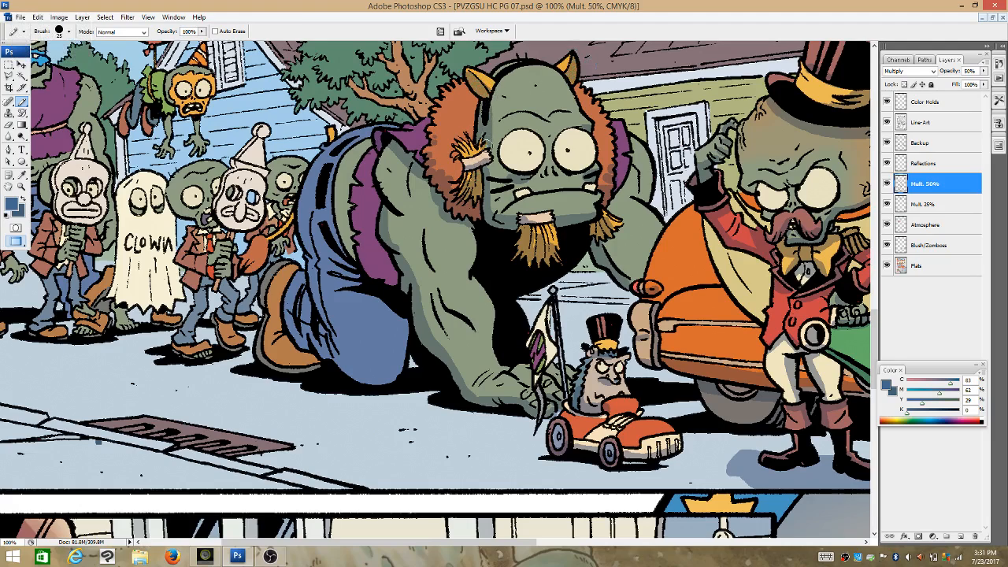
{"action": "left_click_drag", "start_coordinate": [481, 134], "coordinate": [484, 159]}
{"action": "mouse_move", "coordinate": [624, 179]}
{"action": "left_mouse_down"}
{"action": "mouse_move", "coordinate": [614, 206]}
{"action": "mouse_move", "coordinate": [630, 180]}
{"action": "mouse_move", "coordinate": [615, 206]}
{"action": "mouse_move", "coordinate": [621, 164]}
{"action": "left_mouse_up"}
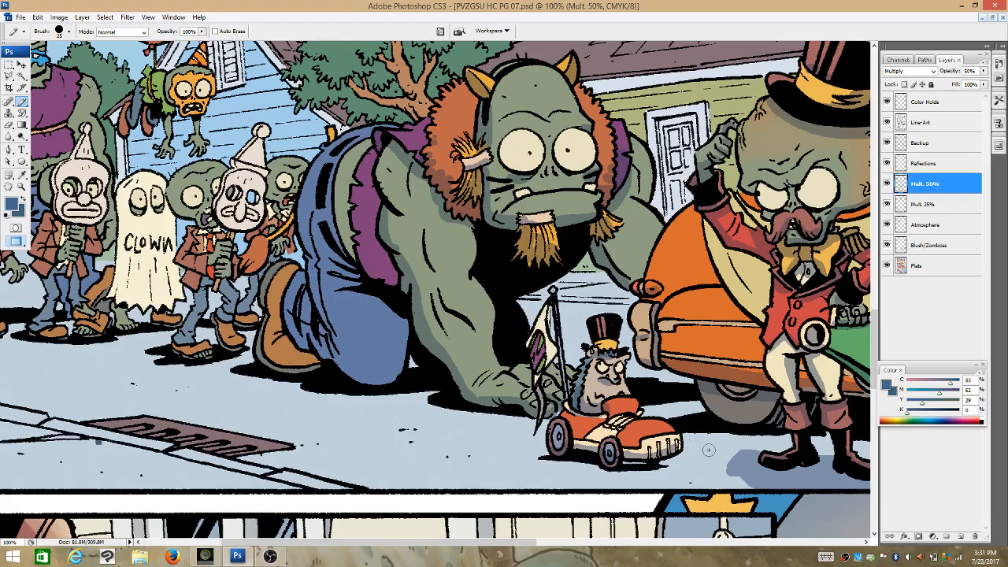
Shade the giant zombie's side and purple shirt, the lower part of his jeans and knee, and his brown boot.
{"action": "mouse_move", "coordinate": [344, 233]}
{"action": "left_mouse_down"}
{"action": "mouse_move", "coordinate": [389, 243]}
{"action": "mouse_move", "coordinate": [356, 240]}
{"action": "mouse_move", "coordinate": [387, 242]}
{"action": "mouse_move", "coordinate": [373, 259]}
{"action": "mouse_move", "coordinate": [392, 285]}
{"action": "mouse_move", "coordinate": [342, 229]}
{"action": "left_mouse_up"}
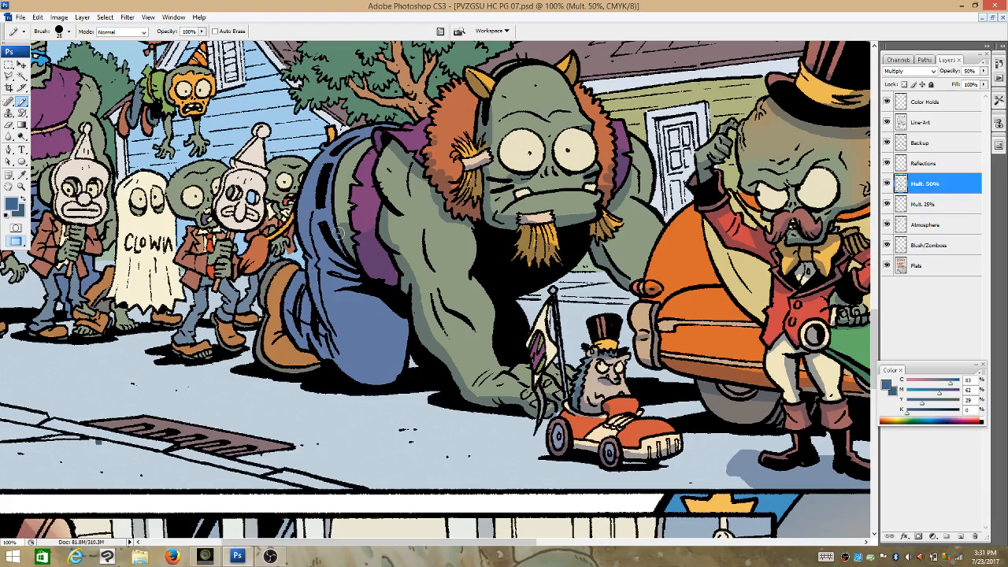
{"action": "mouse_move", "coordinate": [359, 287]}
{"action": "left_mouse_down"}
{"action": "mouse_move", "coordinate": [343, 371]}
{"action": "mouse_move", "coordinate": [362, 342]}
{"action": "mouse_move", "coordinate": [365, 288]}
{"action": "mouse_move", "coordinate": [377, 311]}
{"action": "mouse_move", "coordinate": [392, 308]}
{"action": "mouse_move", "coordinate": [398, 348]}
{"action": "mouse_move", "coordinate": [401, 332]}
{"action": "mouse_move", "coordinate": [401, 357]}
{"action": "mouse_move", "coordinate": [390, 342]}
{"action": "mouse_move", "coordinate": [391, 382]}
{"action": "mouse_move", "coordinate": [366, 385]}
{"action": "mouse_move", "coordinate": [346, 364]}
{"action": "mouse_move", "coordinate": [338, 280]}
{"action": "mouse_move", "coordinate": [360, 342]}
{"action": "left_mouse_up"}
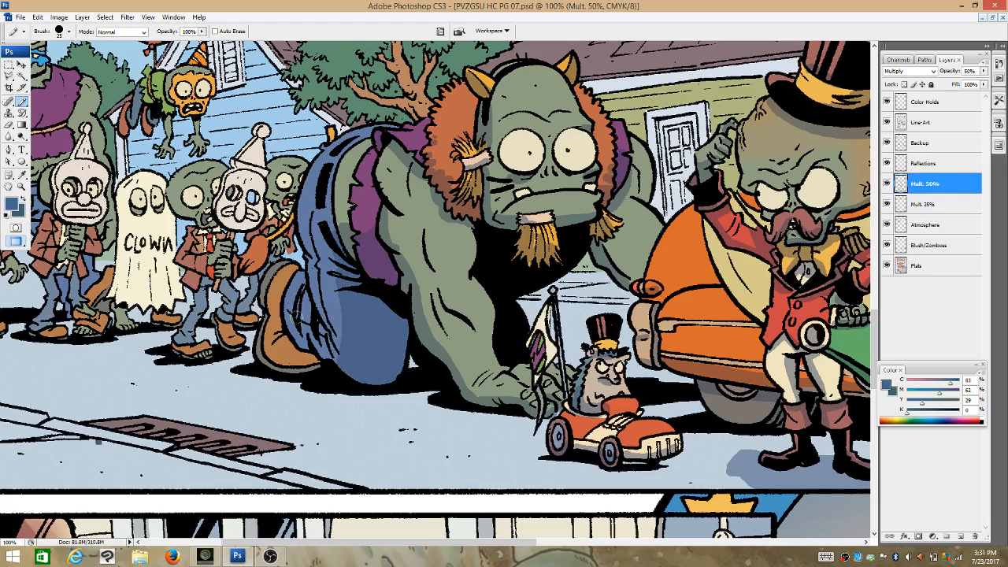
{"action": "mouse_move", "coordinate": [291, 318]}
{"action": "left_mouse_down"}
{"action": "mouse_move", "coordinate": [322, 353]}
{"action": "mouse_move", "coordinate": [324, 331]}
{"action": "mouse_move", "coordinate": [289, 314]}
{"action": "mouse_move", "coordinate": [309, 317]}
{"action": "mouse_move", "coordinate": [295, 307]}
{"action": "mouse_move", "coordinate": [317, 282]}
{"action": "mouse_move", "coordinate": [315, 295]}
{"action": "mouse_move", "coordinate": [283, 309]}
{"action": "mouse_move", "coordinate": [313, 355]}
{"action": "mouse_move", "coordinate": [276, 330]}
{"action": "mouse_move", "coordinate": [281, 321]}
{"action": "mouse_move", "coordinate": [280, 340]}
{"action": "mouse_move", "coordinate": [306, 362]}
{"action": "mouse_move", "coordinate": [275, 371]}
{"action": "mouse_move", "coordinate": [312, 361]}
{"action": "mouse_move", "coordinate": [271, 356]}
{"action": "mouse_move", "coordinate": [262, 327]}
{"action": "left_mouse_up"}
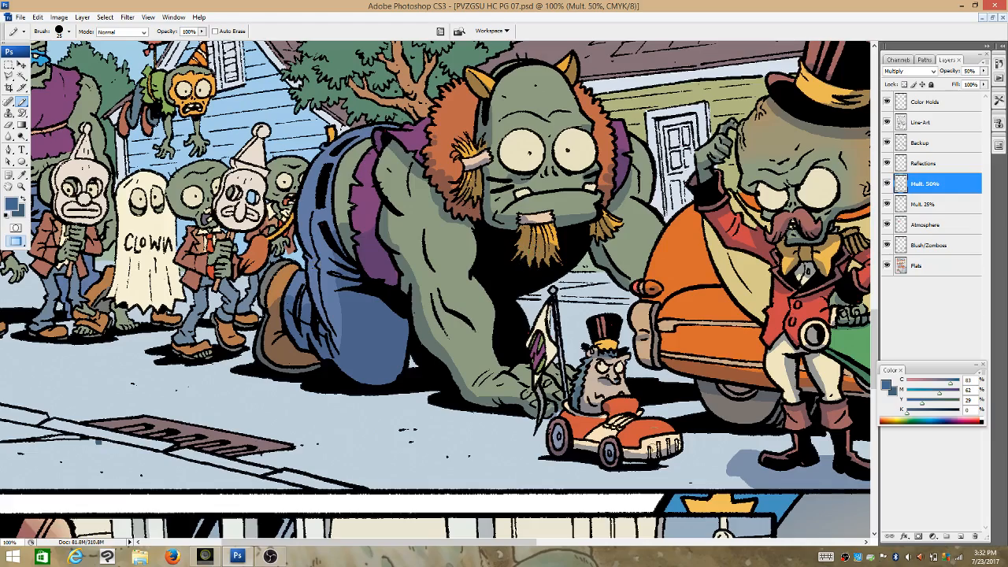
On the Mult. 25% layer, shade the legs, shoes, jacket and hand of the masked zombie beside the CLOWN ghost.
{"action": "left_click_drag", "start_coordinate": [528, 544], "coordinate": [487, 564]}
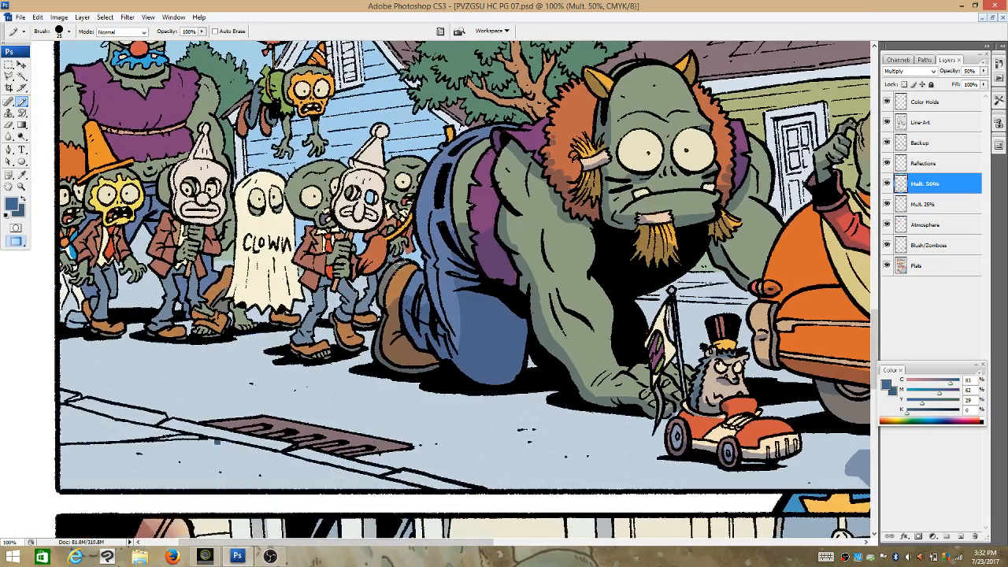
{"action": "left_click", "coordinate": [939, 203]}
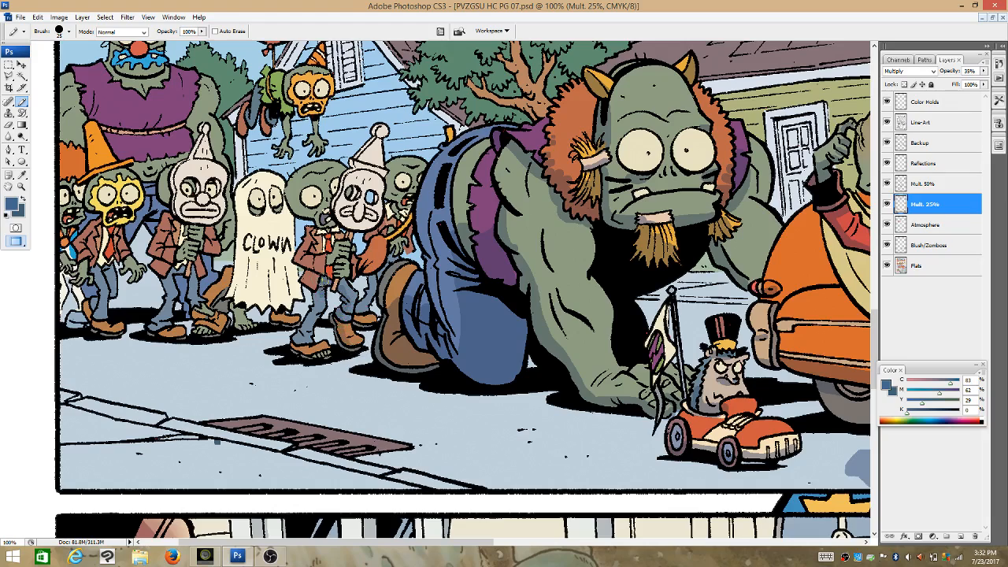
{"action": "mouse_move", "coordinate": [323, 280]}
{"action": "left_mouse_down"}
{"action": "mouse_move", "coordinate": [310, 341]}
{"action": "mouse_move", "coordinate": [326, 349]}
{"action": "mouse_move", "coordinate": [293, 346]}
{"action": "left_mouse_up"}
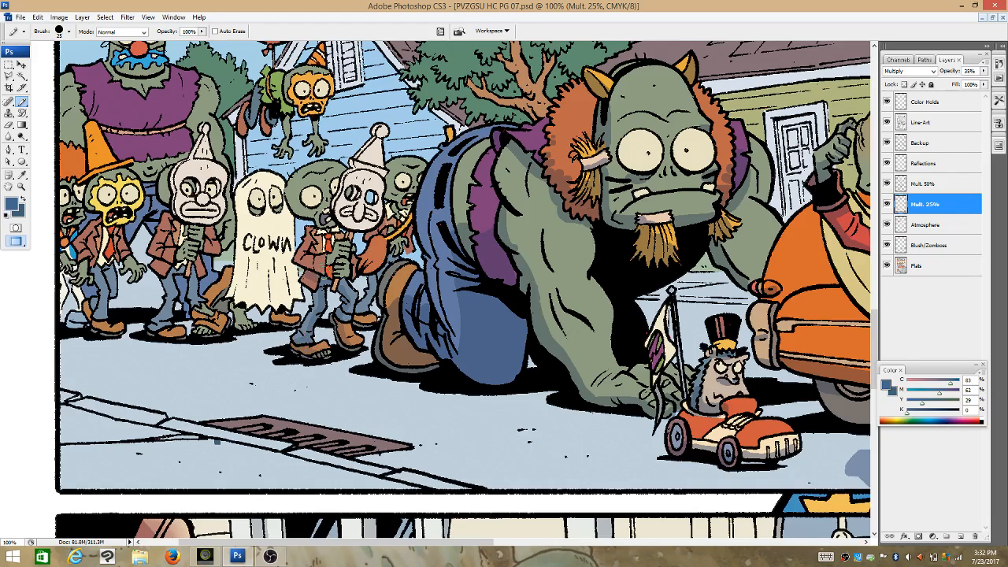
{"action": "mouse_move", "coordinate": [298, 259]}
{"action": "left_mouse_down"}
{"action": "mouse_move", "coordinate": [323, 275]}
{"action": "mouse_move", "coordinate": [339, 268]}
{"action": "mouse_move", "coordinate": [352, 235]}
{"action": "left_mouse_up"}
{"action": "left_click_drag", "start_coordinate": [341, 287], "coordinate": [346, 282]}
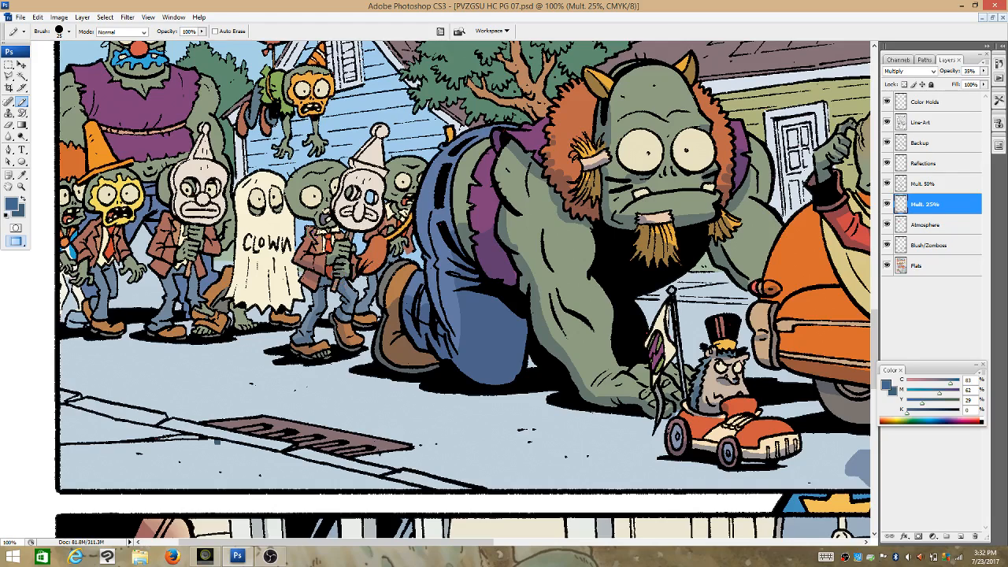
Shade the masked zombie's head, clown mask and pointed hat, and the body and legs of the zombie behind him.
{"action": "left_click_drag", "start_coordinate": [313, 234], "coordinate": [334, 233]}
{"action": "mouse_move", "coordinate": [320, 220]}
{"action": "left_mouse_down"}
{"action": "mouse_move", "coordinate": [337, 222]}
{"action": "mouse_move", "coordinate": [334, 232]}
{"action": "mouse_move", "coordinate": [291, 203]}
{"action": "mouse_move", "coordinate": [312, 208]}
{"action": "mouse_move", "coordinate": [334, 197]}
{"action": "mouse_move", "coordinate": [381, 135]}
{"action": "left_mouse_up"}
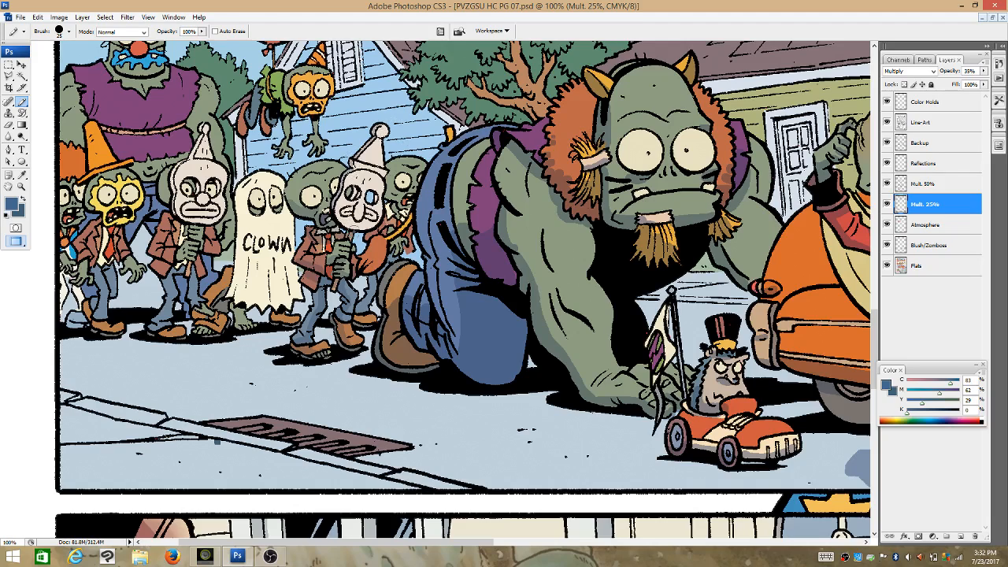
{"action": "left_click_drag", "start_coordinate": [353, 231], "coordinate": [338, 213]}
{"action": "key", "text": "ctrl+z"}
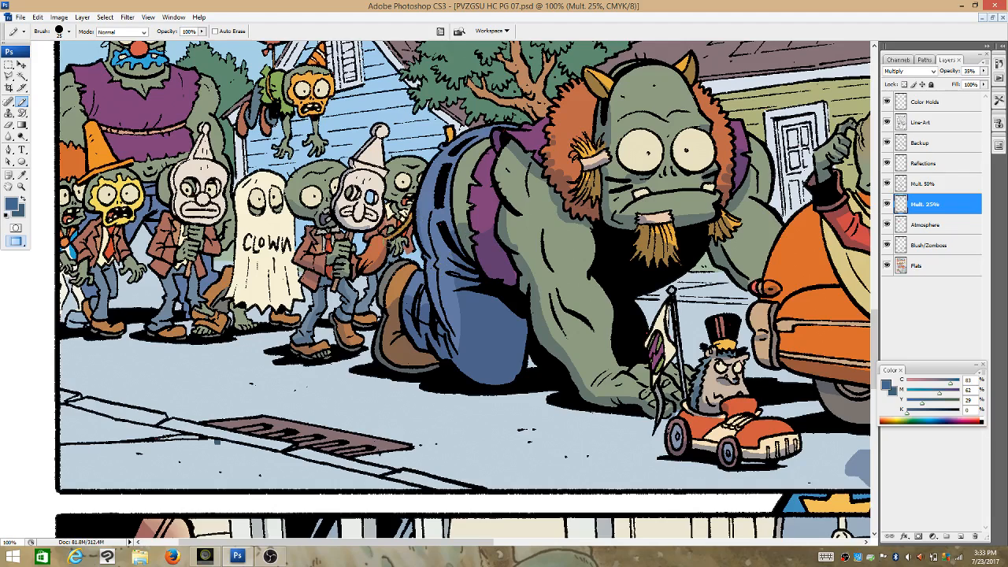
{"action": "left_click_drag", "start_coordinate": [379, 281], "coordinate": [396, 259]}
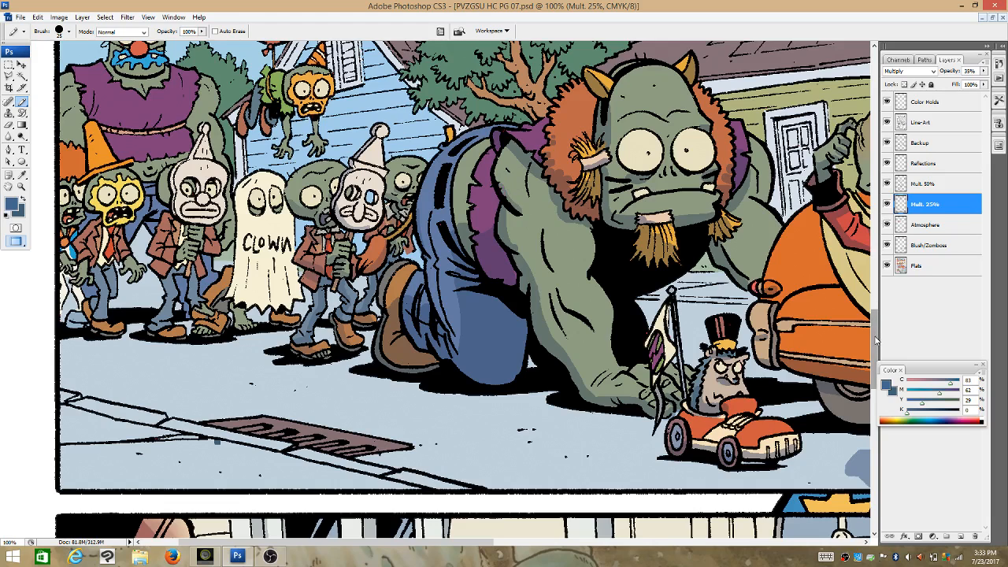
Shade the small zombie hanging from the red balloon and reduce the pencil's diameter to 13 px.
{"action": "left_click_drag", "start_coordinate": [876, 331], "coordinate": [878, 310]}
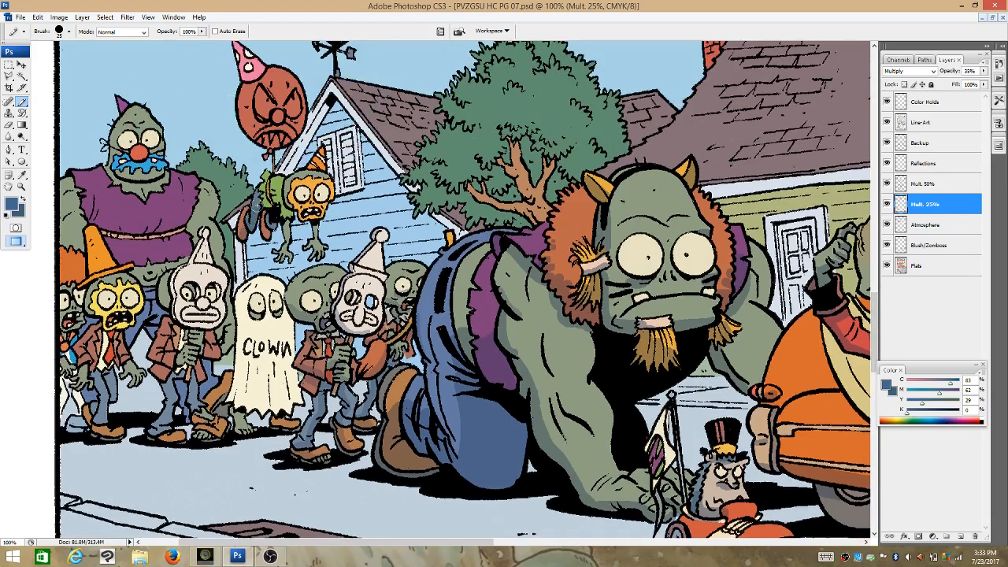
{"action": "mouse_move", "coordinate": [272, 205]}
{"action": "left_mouse_down"}
{"action": "mouse_move", "coordinate": [269, 236]}
{"action": "mouse_move", "coordinate": [282, 214]}
{"action": "mouse_move", "coordinate": [311, 217]}
{"action": "mouse_move", "coordinate": [322, 257]}
{"action": "mouse_move", "coordinate": [284, 242]}
{"action": "mouse_move", "coordinate": [282, 257]}
{"action": "mouse_move", "coordinate": [287, 223]}
{"action": "left_mouse_up"}
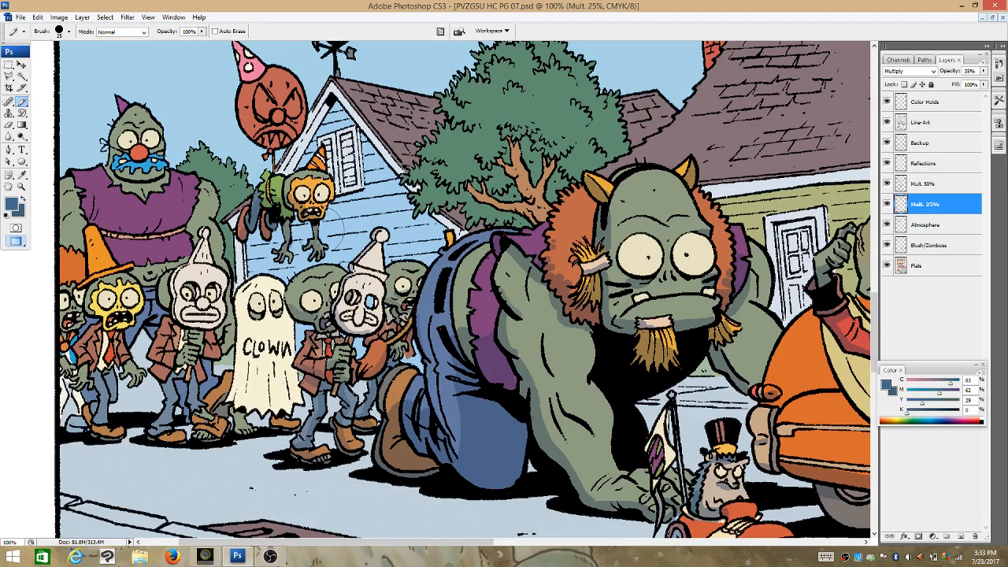
{"action": "left_click", "coordinate": [69, 32]}
{"action": "left_click_drag", "start_coordinate": [39, 59], "coordinate": [28, 60]}
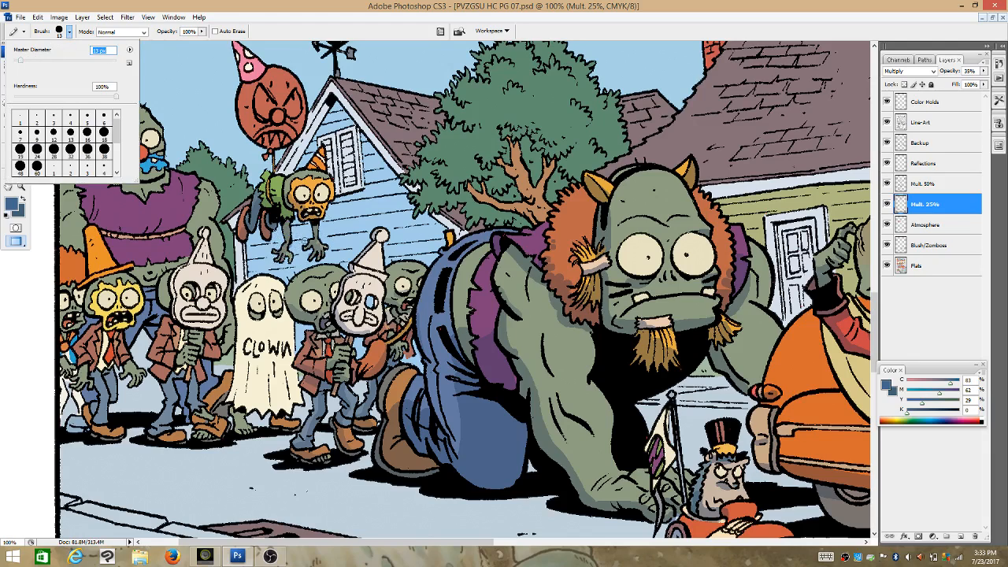
{"action": "left_click", "coordinate": [295, 244]}
{"action": "key", "text": "ctrl+z"}
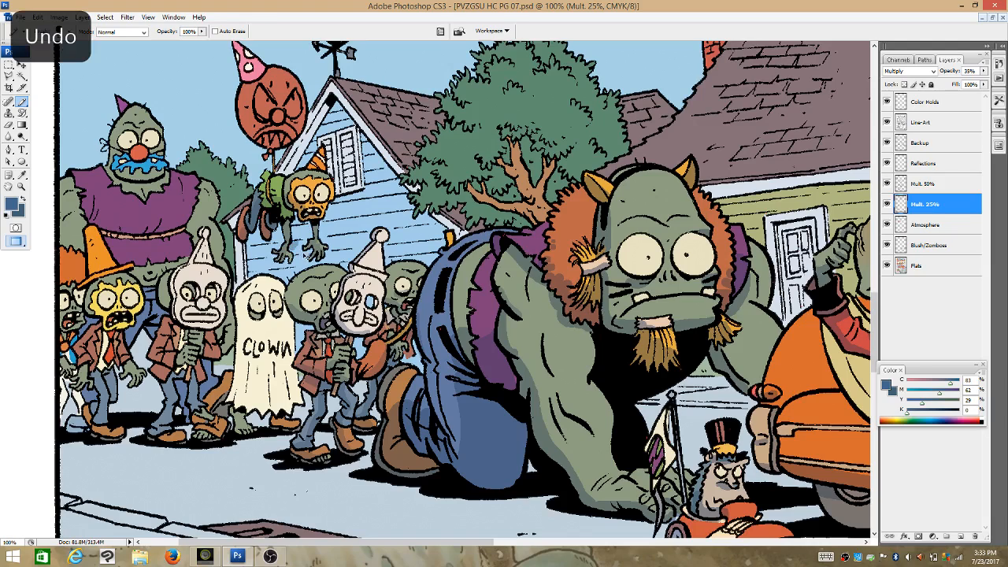
Reduce the eraser's diameter to 44 px, then return to the Pencil tool.
{"action": "left_click", "coordinate": [8, 125]}
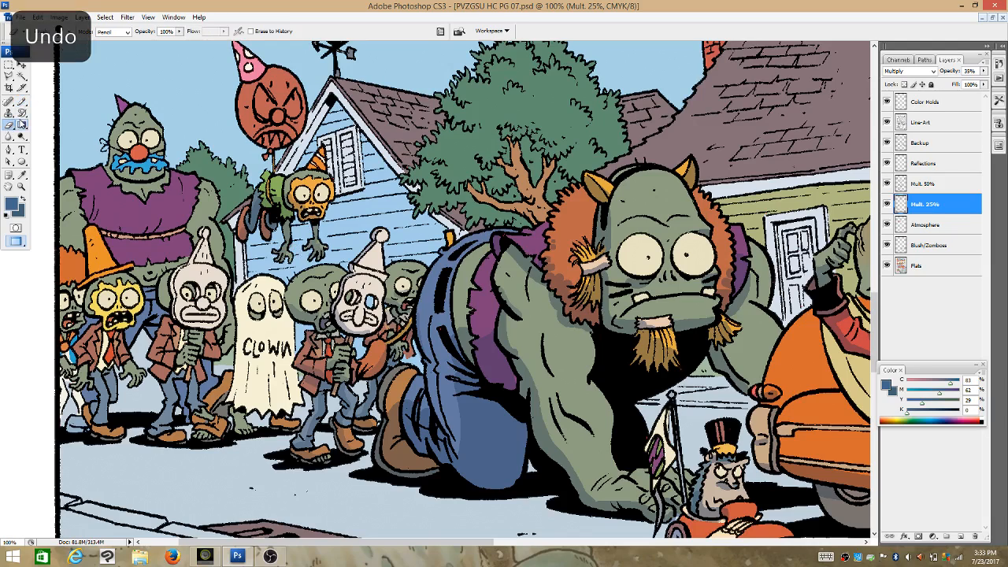
{"action": "left_click", "coordinate": [70, 33]}
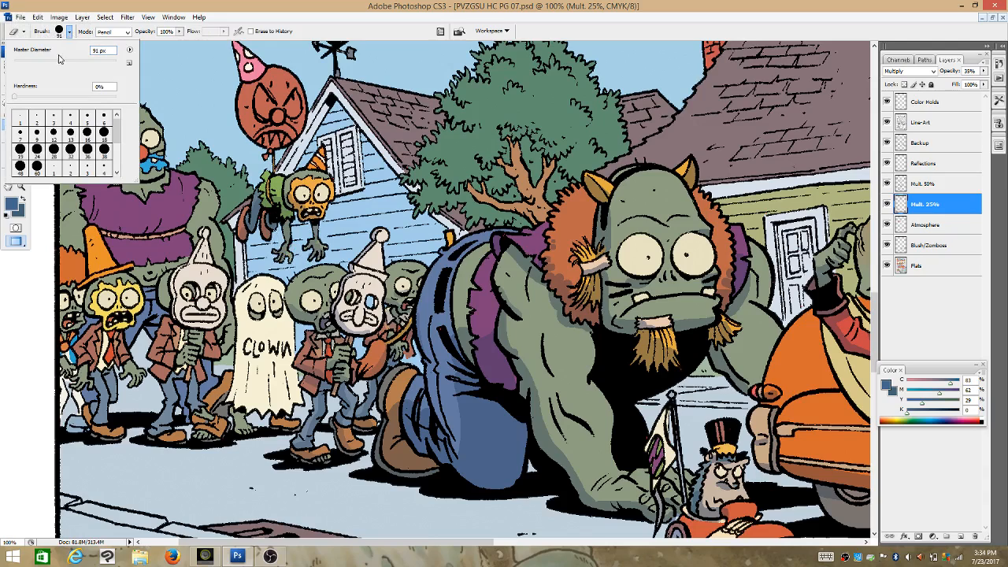
{"action": "left_click_drag", "start_coordinate": [58, 56], "coordinate": [37, 59]}
{"action": "left_click", "coordinate": [247, 11]}
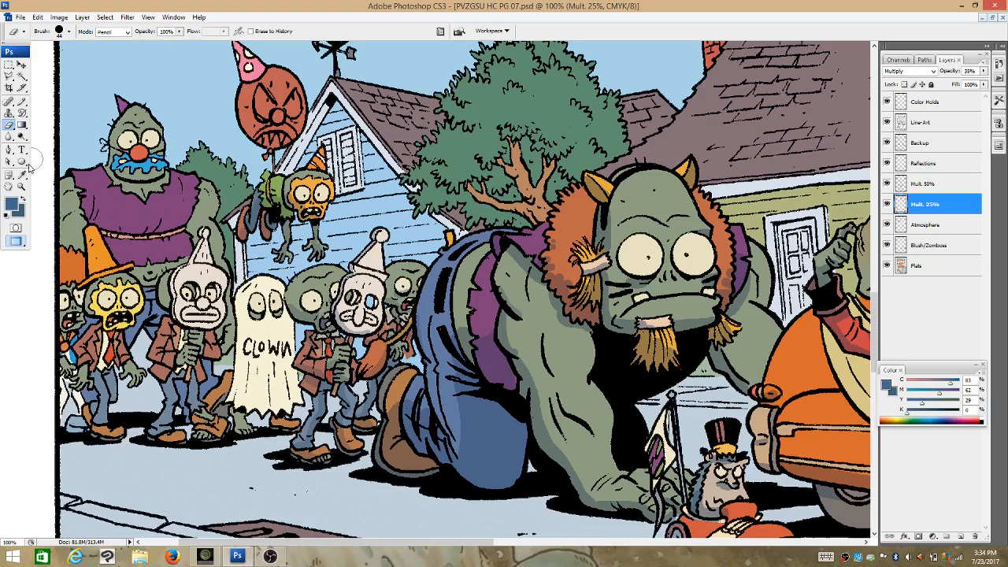
{"action": "left_click", "coordinate": [22, 101]}
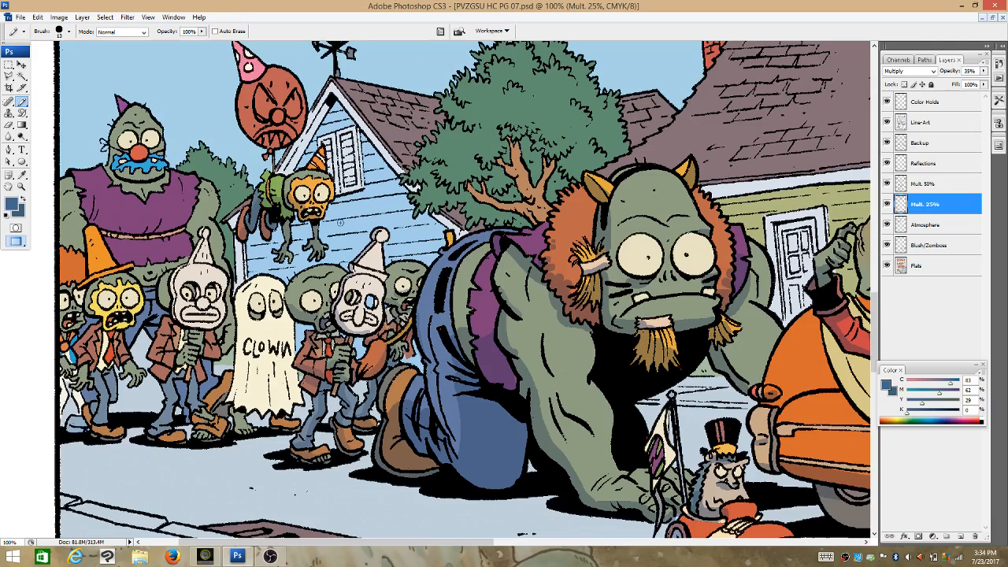
Shade the shadow side and the lower folds of the CLOWN ghost's sheet.
{"action": "left_click_drag", "start_coordinate": [878, 315], "coordinate": [880, 334]}
{"action": "left_click_drag", "start_coordinate": [239, 185], "coordinate": [236, 282]}
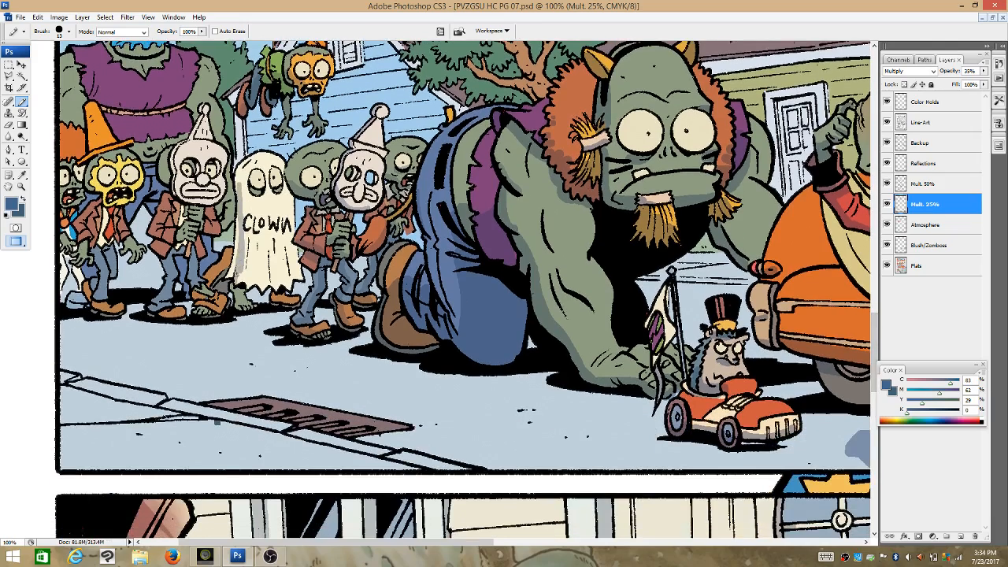
{"action": "left_click_drag", "start_coordinate": [237, 235], "coordinate": [234, 279]}
{"action": "left_click_drag", "start_coordinate": [241, 190], "coordinate": [240, 281]}
{"action": "left_click_drag", "start_coordinate": [257, 240], "coordinate": [249, 286]}
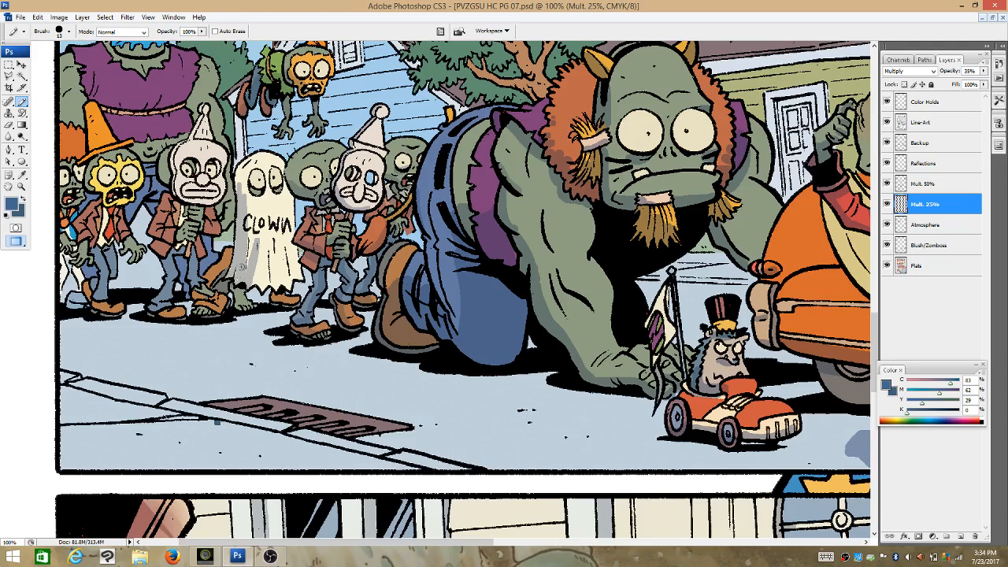
{"action": "mouse_move", "coordinate": [261, 247]}
{"action": "left_mouse_down"}
{"action": "mouse_move", "coordinate": [260, 286]}
{"action": "mouse_move", "coordinate": [269, 256]}
{"action": "mouse_move", "coordinate": [278, 291]}
{"action": "mouse_move", "coordinate": [301, 279]}
{"action": "mouse_move", "coordinate": [275, 300]}
{"action": "mouse_move", "coordinate": [297, 299]}
{"action": "mouse_move", "coordinate": [234, 289]}
{"action": "mouse_move", "coordinate": [243, 302]}
{"action": "left_mouse_up"}
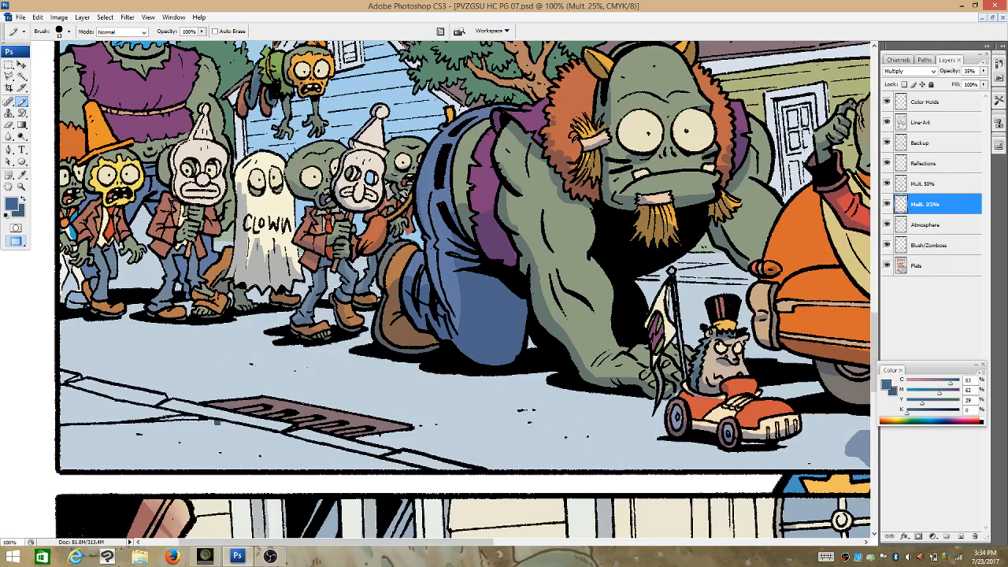
Shade the jacket, legs, shoe and clown mask of the masked zombie on the far side of the CLOWN ghost.
{"action": "mouse_move", "coordinate": [163, 225]}
{"action": "left_mouse_down"}
{"action": "mouse_move", "coordinate": [156, 233]}
{"action": "mouse_move", "coordinate": [181, 214]}
{"action": "left_mouse_up"}
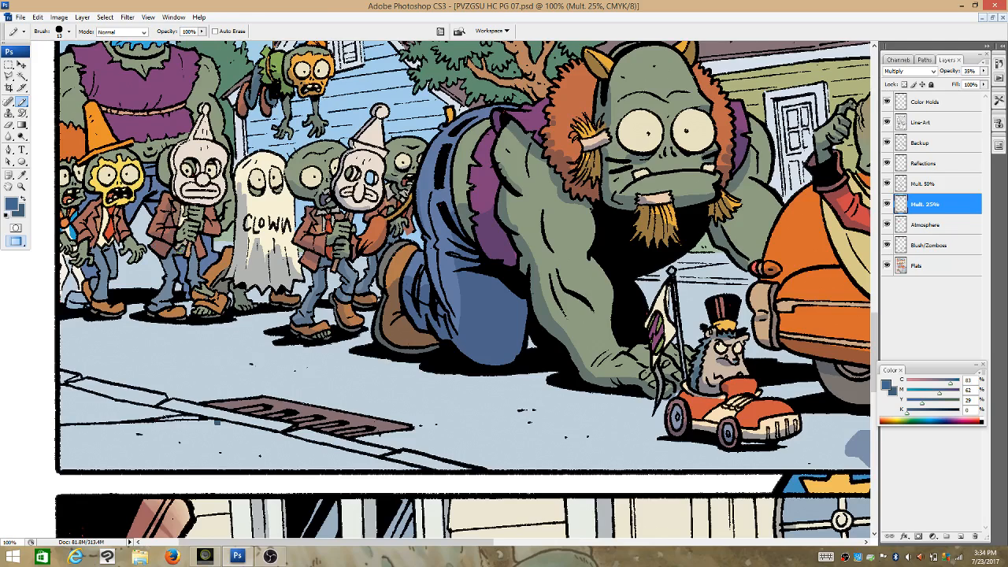
{"action": "left_click", "coordinate": [184, 246]}
{"action": "left_click_drag", "start_coordinate": [163, 258], "coordinate": [167, 277]}
{"action": "mouse_move", "coordinate": [181, 314]}
{"action": "left_mouse_down"}
{"action": "mouse_move", "coordinate": [167, 318]}
{"action": "mouse_move", "coordinate": [213, 314]}
{"action": "mouse_move", "coordinate": [218, 298]}
{"action": "mouse_move", "coordinate": [192, 257]}
{"action": "mouse_move", "coordinate": [185, 207]}
{"action": "mouse_move", "coordinate": [200, 208]}
{"action": "mouse_move", "coordinate": [210, 231]}
{"action": "mouse_move", "coordinate": [197, 221]}
{"action": "left_mouse_up"}
{"action": "left_click_drag", "start_coordinate": [171, 184], "coordinate": [163, 168]}
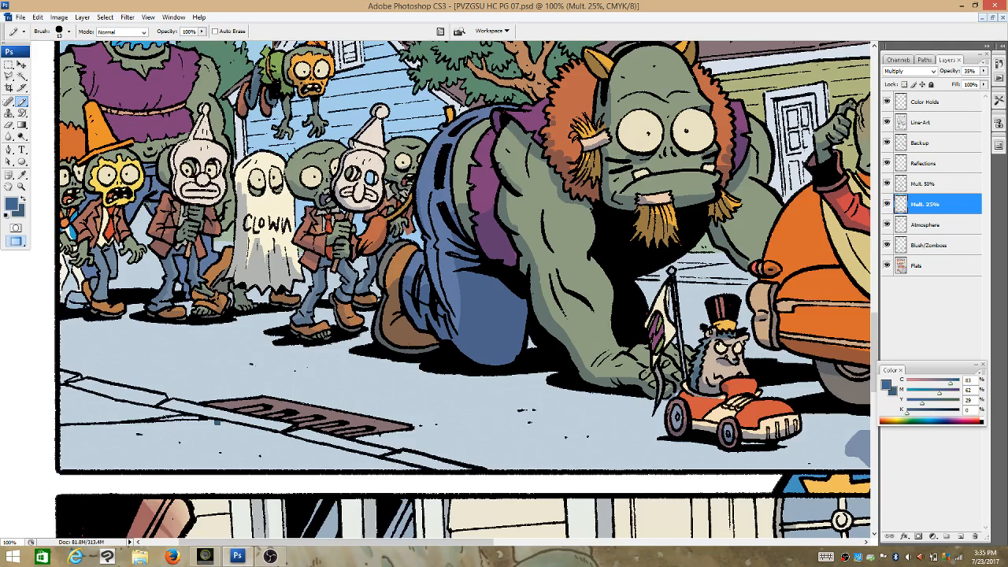
{"action": "left_click", "coordinate": [21, 186]}
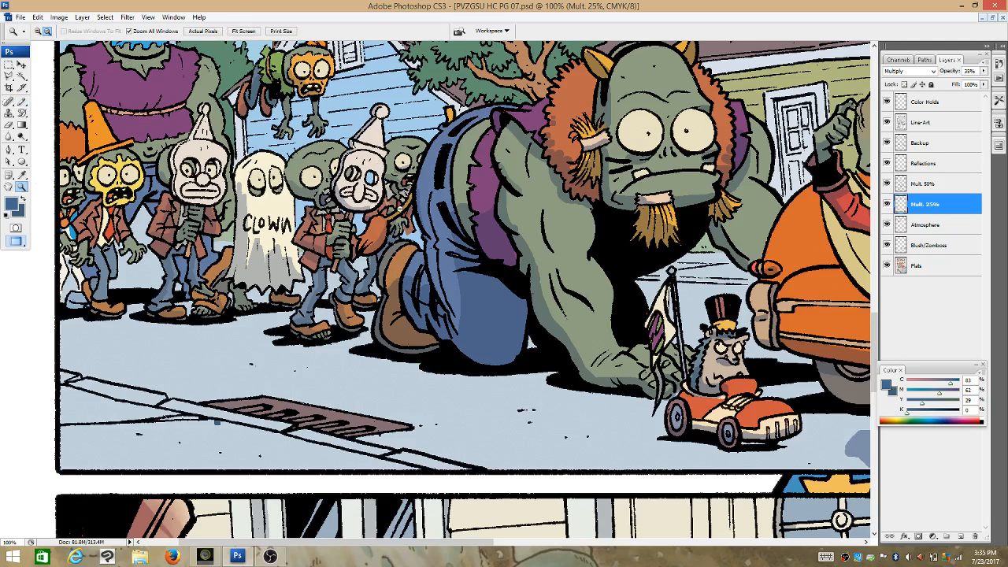
{"action": "left_click", "coordinate": [406, 231], "text": "alt"}
{"action": "left_click", "coordinate": [407, 231], "text": "alt"}
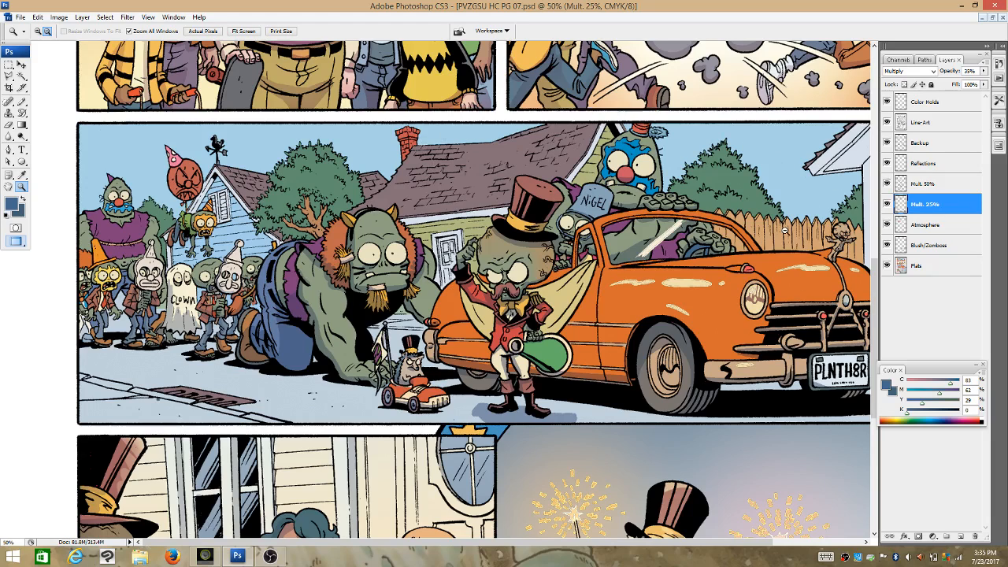
{"action": "left_click", "coordinate": [22, 102]}
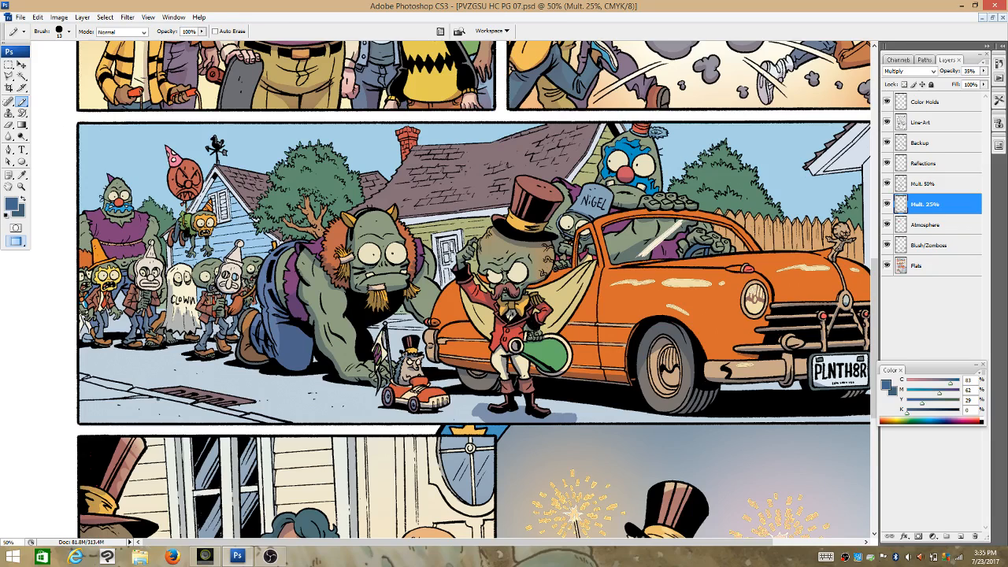
{"action": "key", "text": "ctrl+z"}
Shade the masked zombie's raised shoe, plus the jacket, mask edge and trousers of the yellow-masked zombie in the orange hat.
{"action": "left_click", "coordinate": [22, 186]}
{"action": "left_click", "coordinate": [37, 31]}
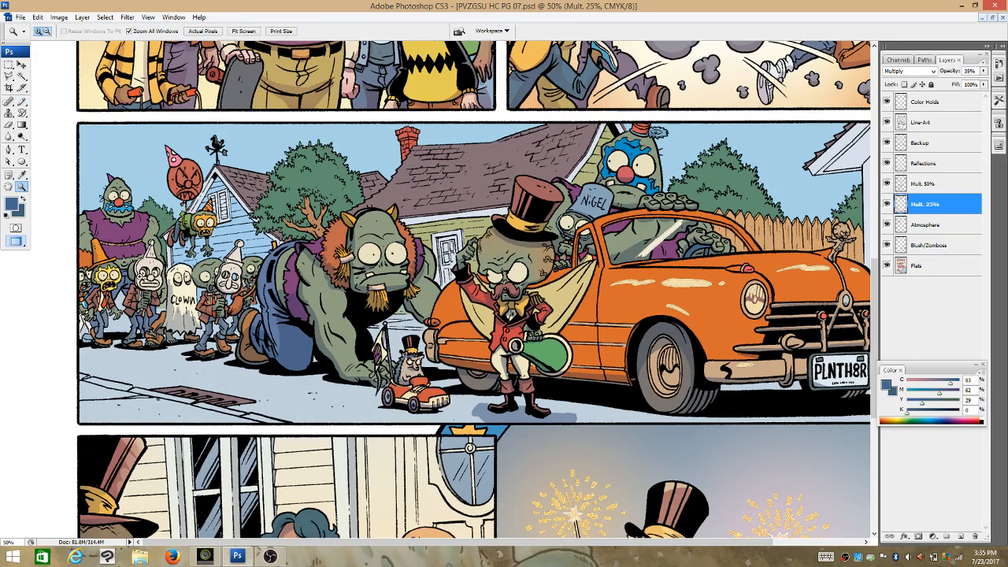
{"action": "left_click", "coordinate": [139, 278]}
{"action": "left_click", "coordinate": [140, 278]}
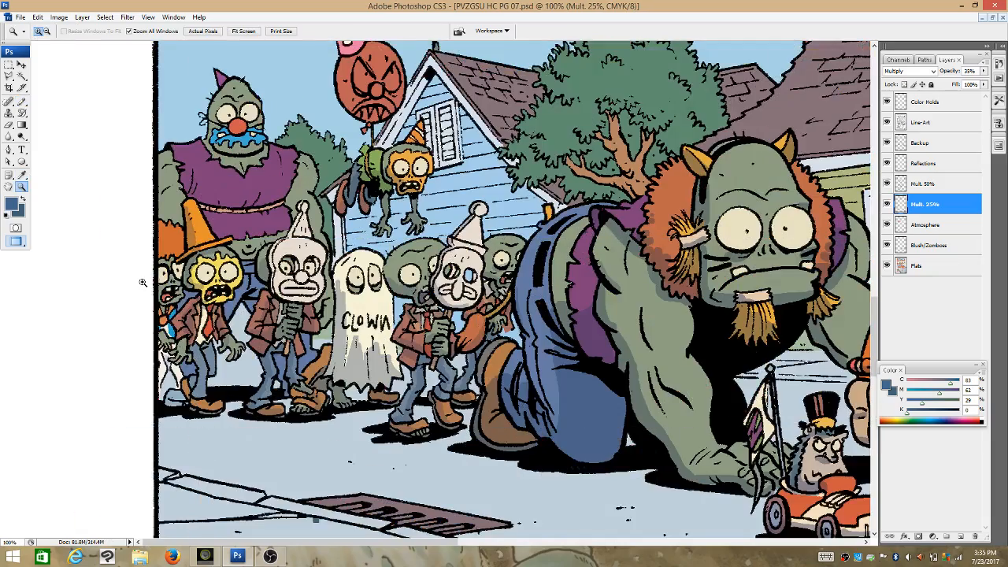
{"action": "left_click", "coordinate": [24, 101]}
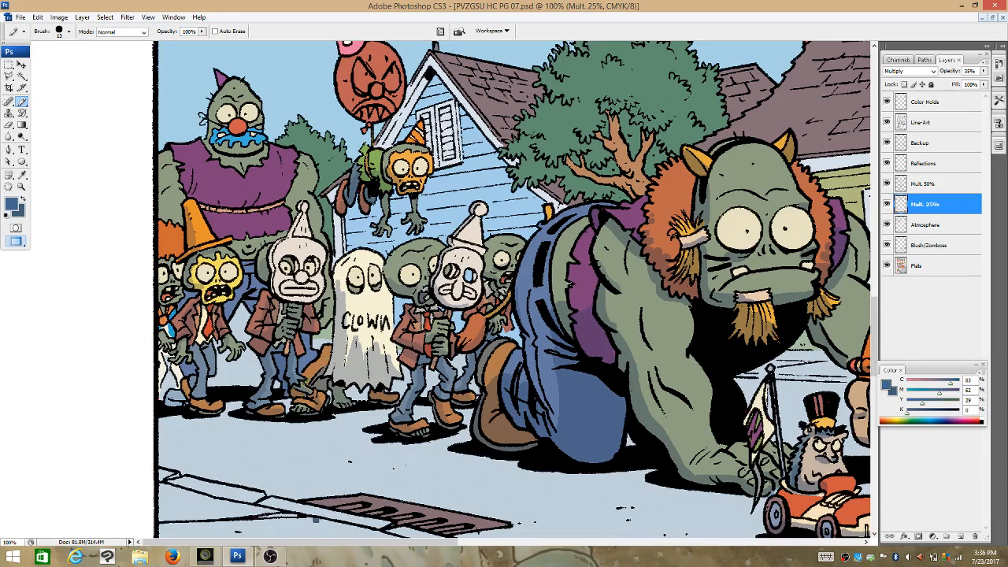
{"action": "left_click_drag", "start_coordinate": [325, 368], "coordinate": [331, 363]}
{"action": "left_click_drag", "start_coordinate": [191, 345], "coordinate": [210, 342]}
{"action": "left_click_drag", "start_coordinate": [190, 299], "coordinate": [189, 307]}
{"action": "left_click_drag", "start_coordinate": [208, 362], "coordinate": [220, 370]}
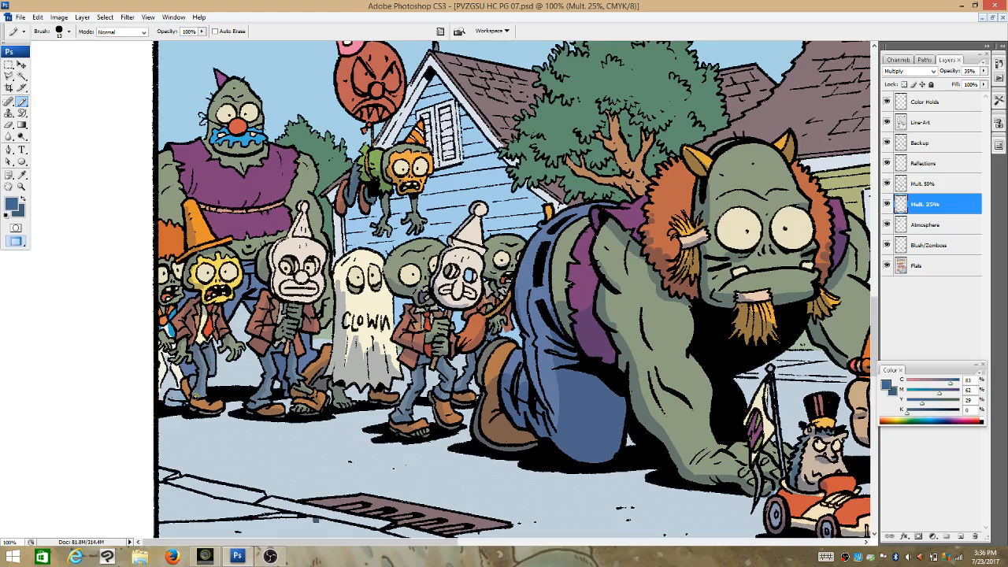
Shade the yellow-masked zombie's shoes and the body, legs and face of the orange-haired zombie at the panel's edge.
{"action": "mouse_move", "coordinate": [202, 408]}
{"action": "left_mouse_down"}
{"action": "mouse_move", "coordinate": [225, 401]}
{"action": "mouse_move", "coordinate": [219, 407]}
{"action": "left_mouse_up"}
{"action": "left_click_drag", "start_coordinate": [252, 301], "coordinate": [247, 295]}
{"action": "mouse_move", "coordinate": [186, 405]}
{"action": "left_mouse_down"}
{"action": "mouse_move", "coordinate": [173, 401]}
{"action": "mouse_move", "coordinate": [181, 403]}
{"action": "left_mouse_up"}
{"action": "mouse_move", "coordinate": [176, 368]}
{"action": "left_mouse_down"}
{"action": "mouse_move", "coordinate": [178, 388]}
{"action": "mouse_move", "coordinate": [163, 339]}
{"action": "left_mouse_up"}
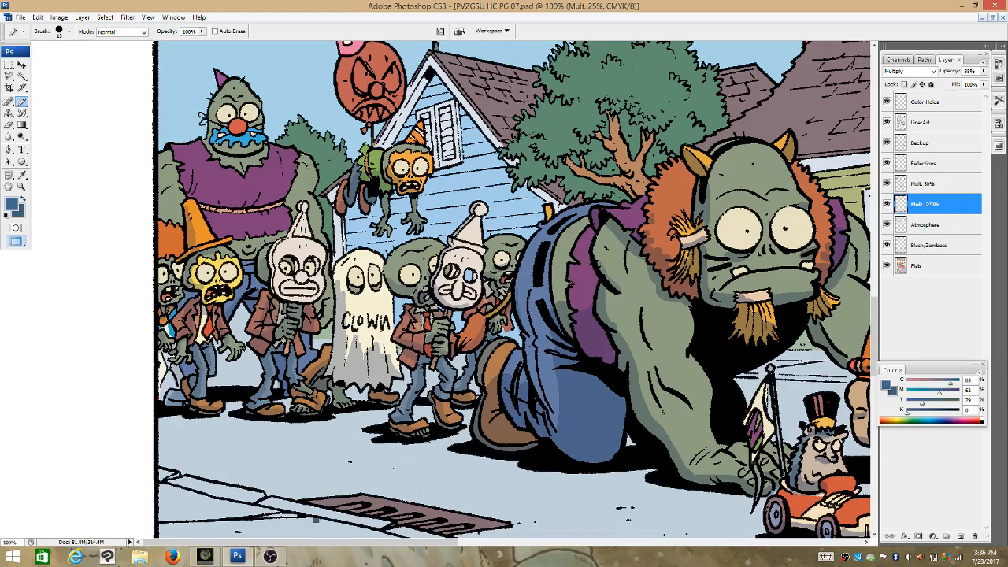
{"action": "mouse_move", "coordinate": [163, 320]}
{"action": "left_mouse_down"}
{"action": "mouse_move", "coordinate": [179, 293]}
{"action": "mouse_move", "coordinate": [163, 301]}
{"action": "left_mouse_up"}
{"action": "left_click_drag", "start_coordinate": [176, 258], "coordinate": [169, 262]}
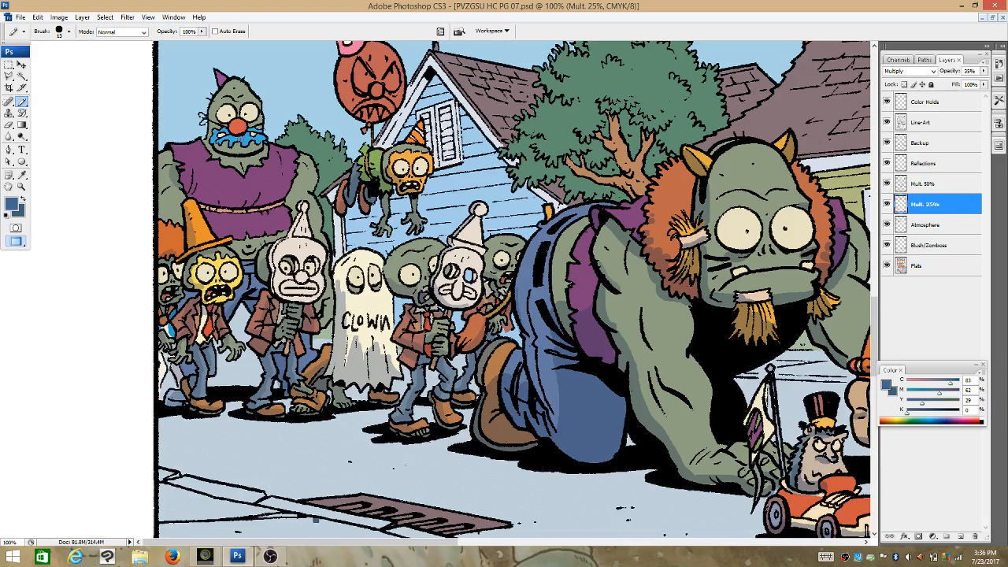
Shade the background giant's purple shirt beneath his chin and his waist, stepping back stray strokes, and touch up the masked zombie's sleeve.
{"action": "mouse_move", "coordinate": [208, 143]}
{"action": "left_mouse_down"}
{"action": "mouse_move", "coordinate": [224, 162]}
{"action": "mouse_move", "coordinate": [265, 145]}
{"action": "mouse_move", "coordinate": [244, 167]}
{"action": "mouse_move", "coordinate": [234, 163]}
{"action": "mouse_move", "coordinate": [267, 148]}
{"action": "left_mouse_up"}
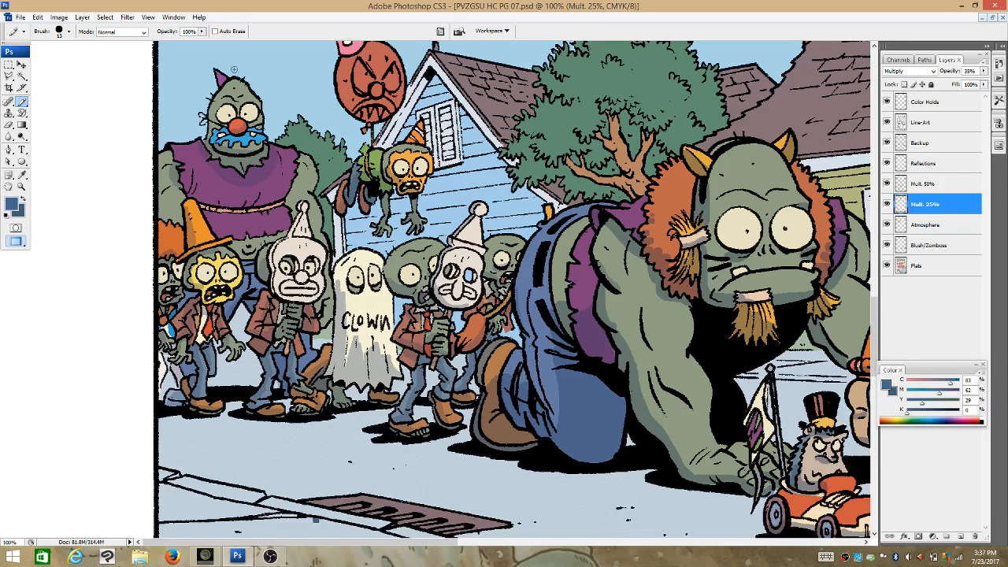
{"action": "mouse_move", "coordinate": [300, 169]}
{"action": "left_mouse_down"}
{"action": "mouse_move", "coordinate": [293, 215]}
{"action": "mouse_move", "coordinate": [293, 200]}
{"action": "left_mouse_up"}
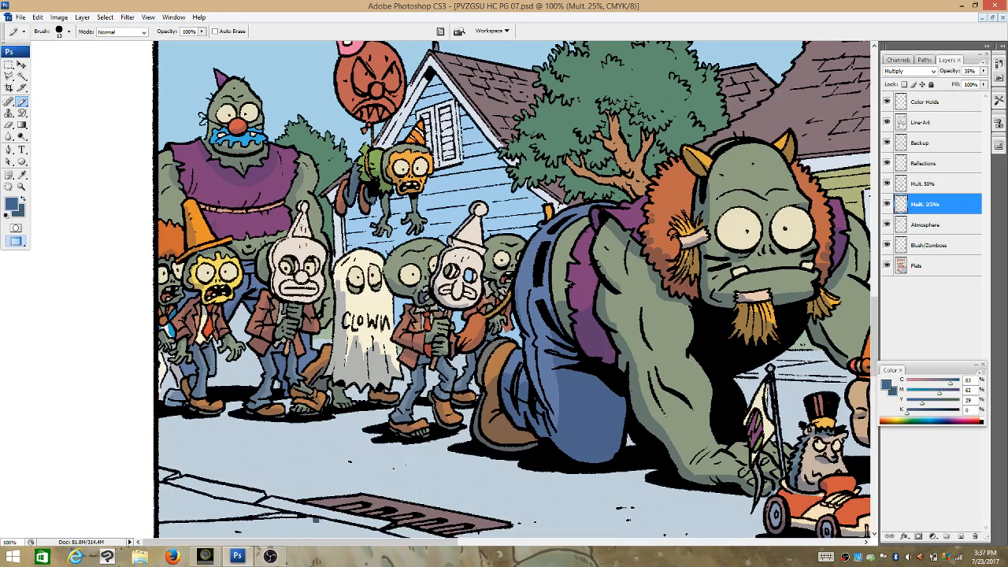
{"action": "key", "text": "shift"}
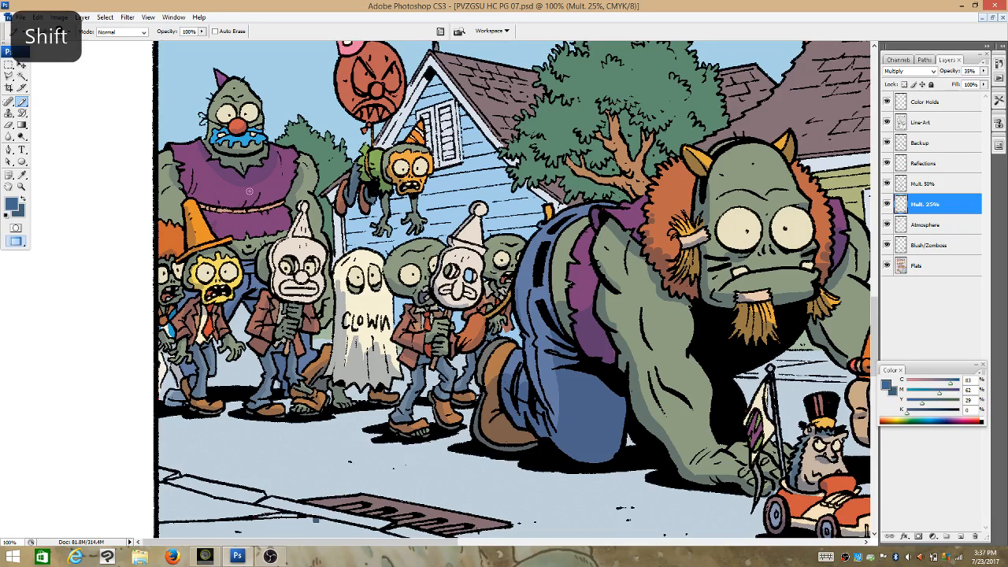
{"action": "left_click", "coordinate": [37, 16]}
{"action": "left_click", "coordinate": [35, 48]}
{"action": "left_click", "coordinate": [37, 17]}
{"action": "left_click", "coordinate": [36, 49]}
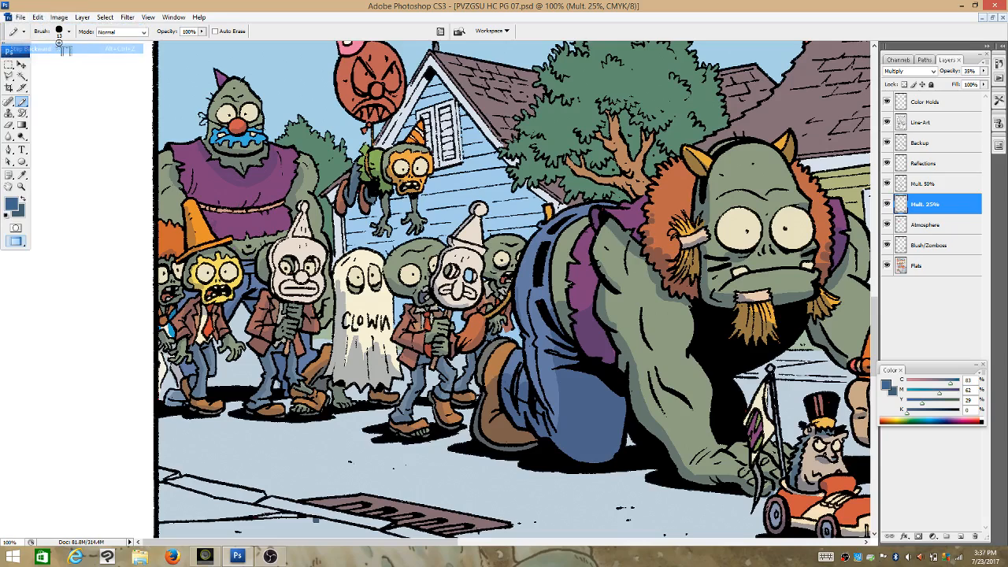
{"action": "left_click_drag", "start_coordinate": [231, 247], "coordinate": [226, 242]}
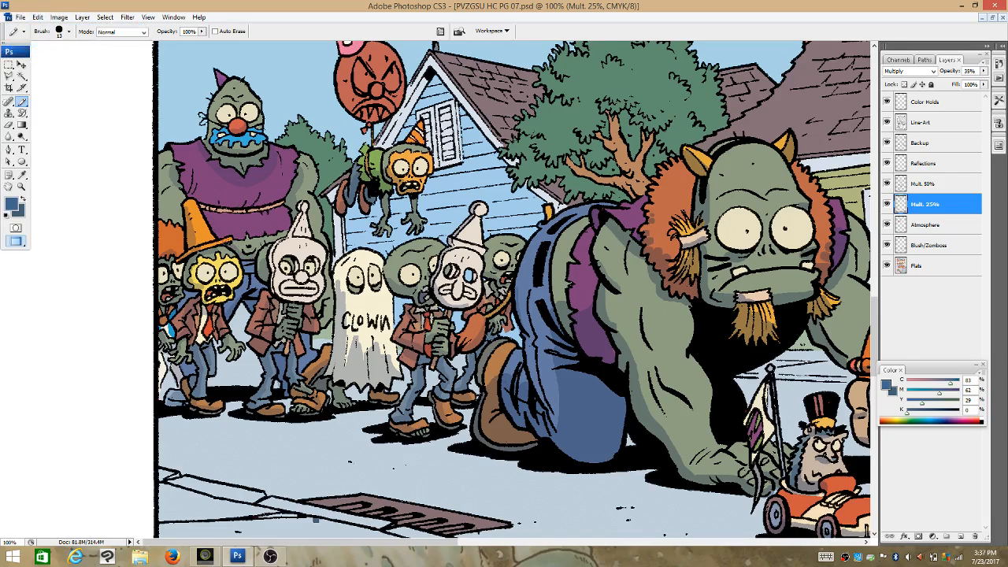
{"action": "left_click_drag", "start_coordinate": [319, 304], "coordinate": [326, 325]}
Select the white trim color of the pink house's eaves on the Flats layer with the Magic Wand.
{"action": "left_click", "coordinate": [21, 186]}
{"action": "left_click", "coordinate": [48, 32]}
{"action": "left_click", "coordinate": [754, 172]}
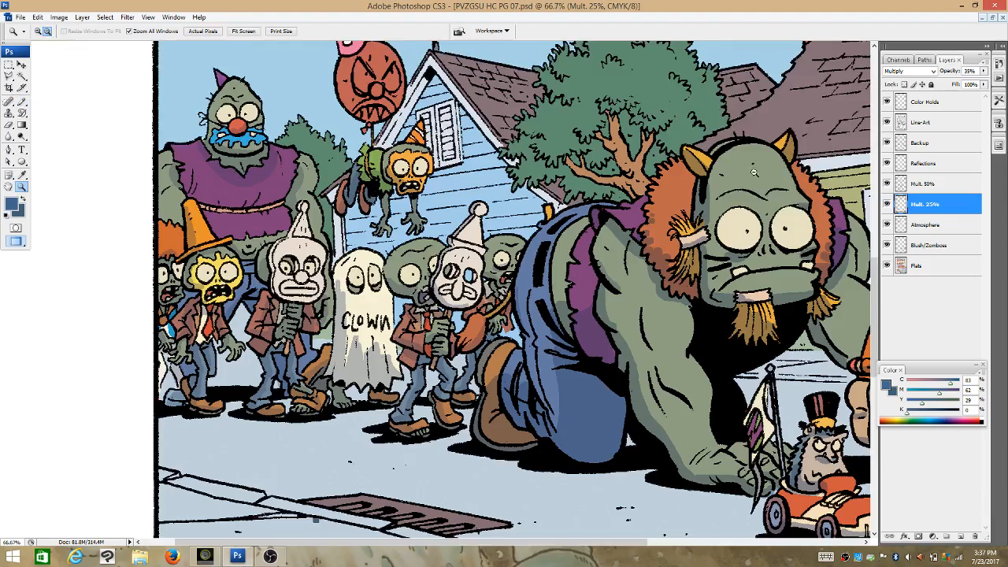
{"action": "left_click", "coordinate": [754, 172]}
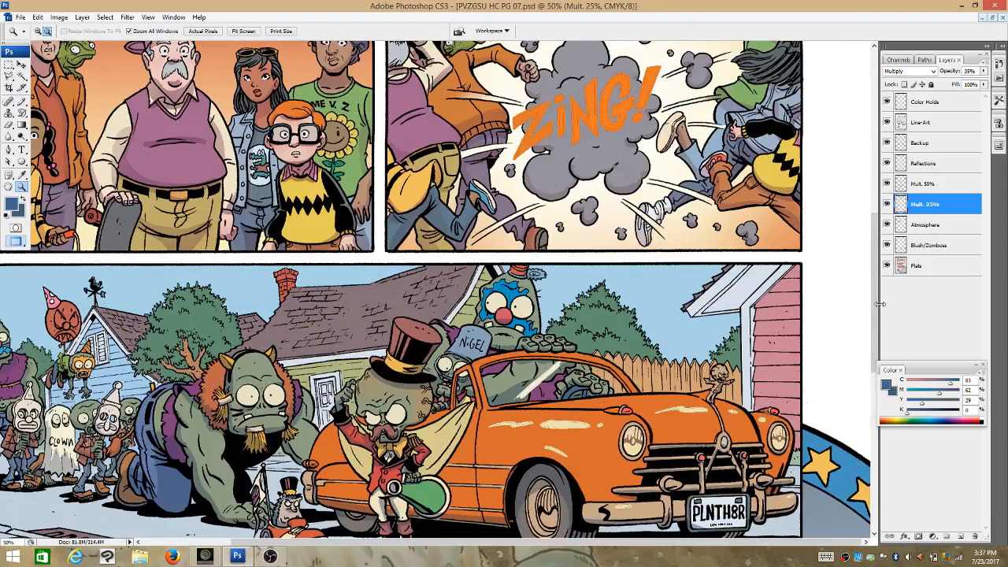
{"action": "left_click_drag", "start_coordinate": [874, 307], "coordinate": [878, 359]}
{"action": "left_click", "coordinate": [917, 266]}
{"action": "left_click", "coordinate": [21, 76]}
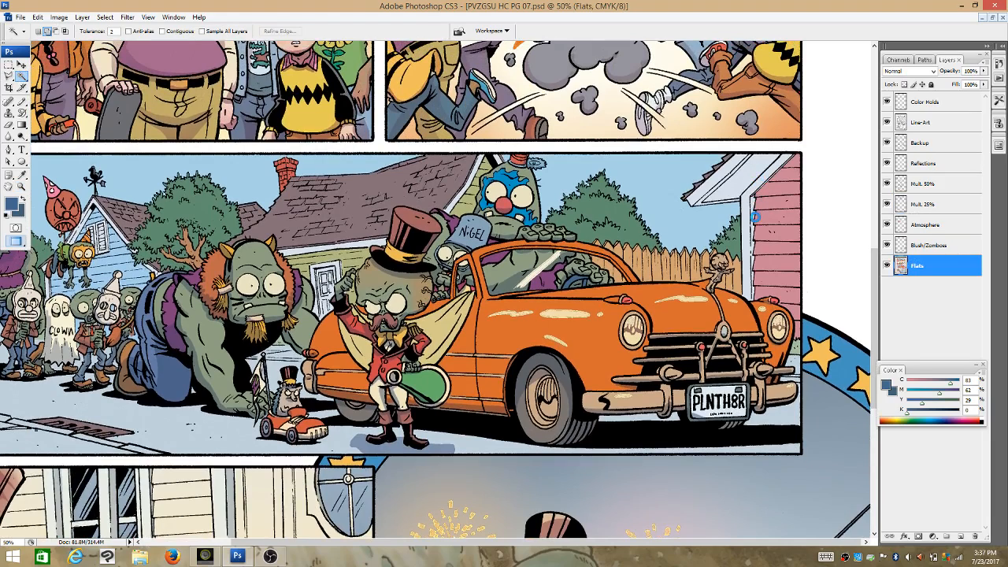
{"action": "left_click", "coordinate": [717, 200]}
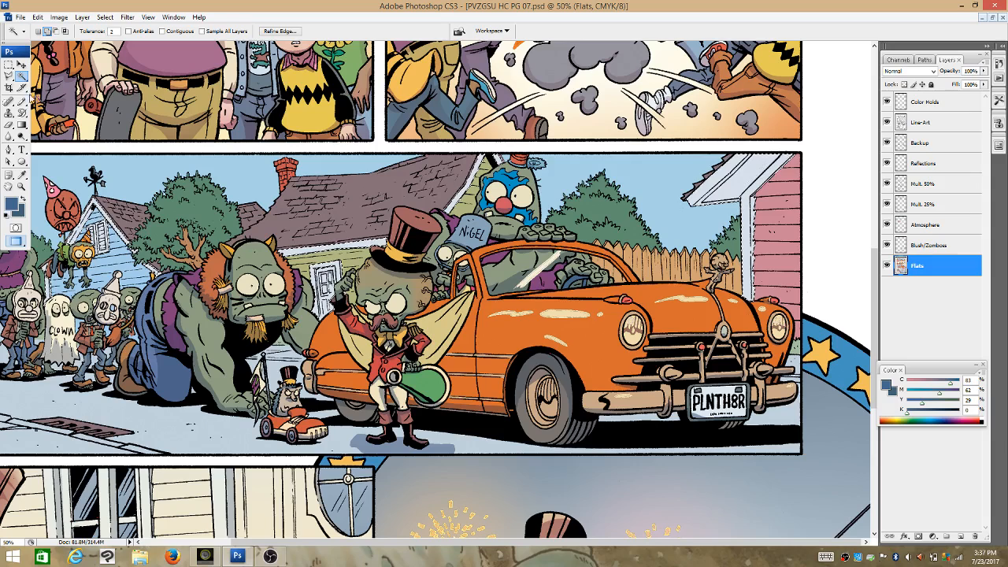
Pencil shadows under the pink house's eaves on the Mult. 25% layer, then clear the selection.
{"action": "left_click", "coordinate": [22, 101]}
{"action": "left_click", "coordinate": [949, 204]}
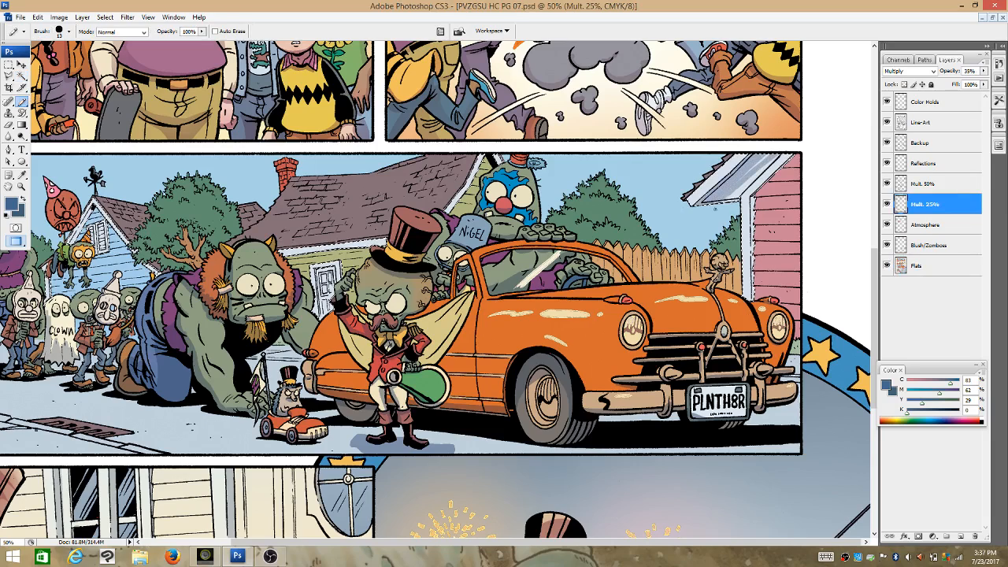
{"action": "mouse_move", "coordinate": [778, 157]}
{"action": "left_mouse_down"}
{"action": "mouse_move", "coordinate": [728, 204]}
{"action": "mouse_move", "coordinate": [783, 166]}
{"action": "mouse_move", "coordinate": [757, 181]}
{"action": "left_mouse_up"}
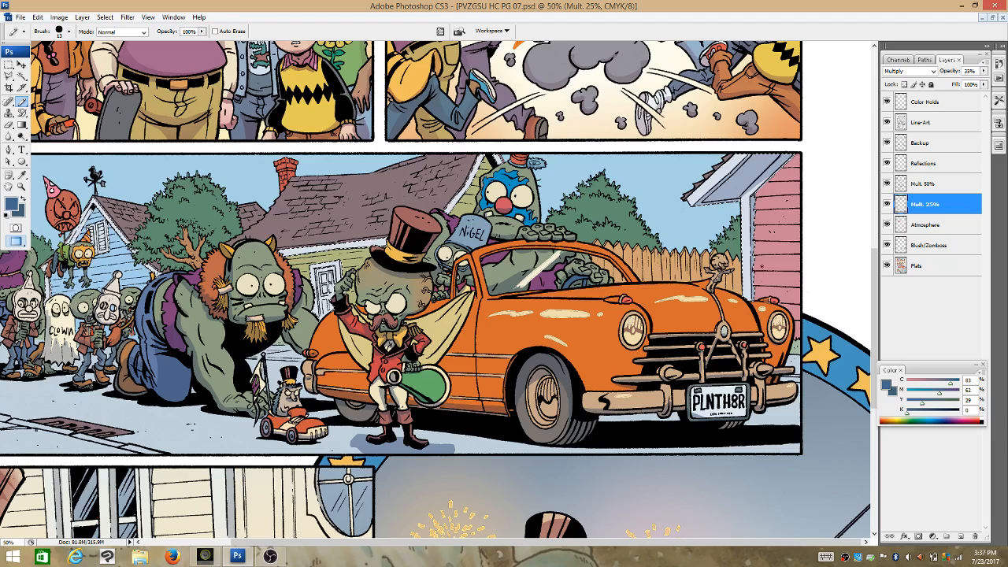
{"action": "left_click", "coordinate": [106, 18]}
{"action": "left_click", "coordinate": [108, 37]}
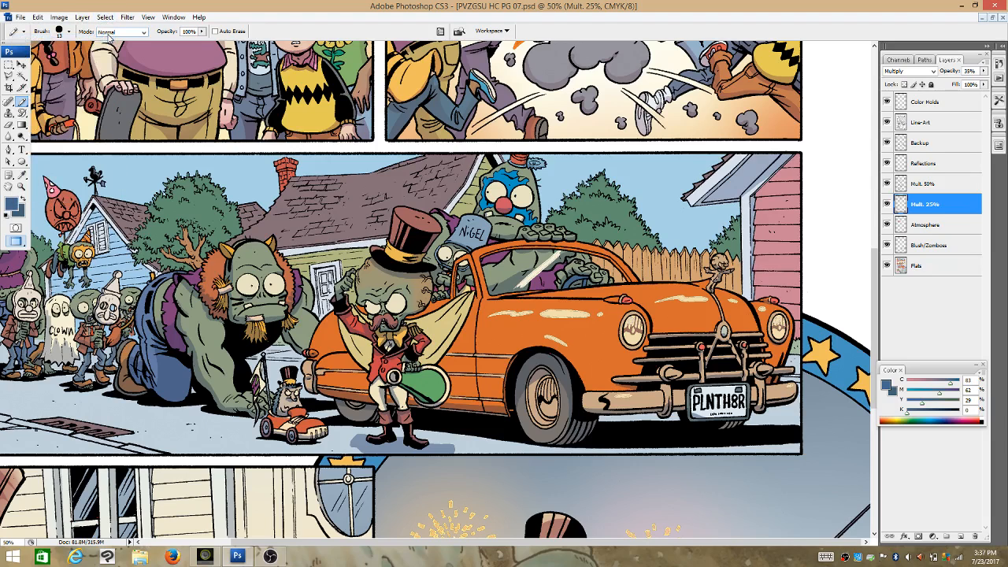
Select the car panel's background scenery, including the fence, trees, roofs and chimney, on the Flats layer with the Magic Wand.
{"action": "left_click", "coordinate": [918, 267]}
{"action": "key", "text": "w"}
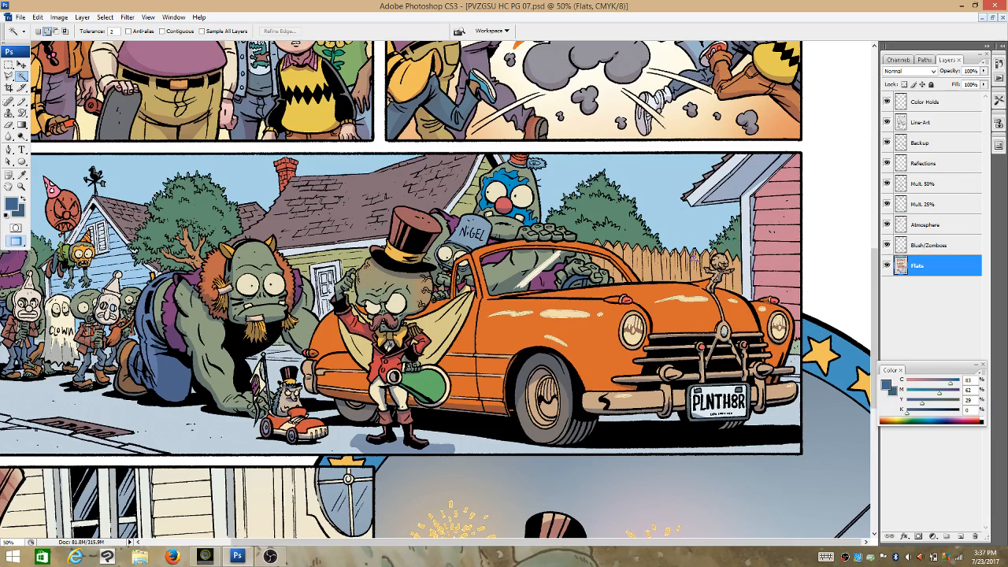
{"action": "left_click", "coordinate": [690, 257]}
{"action": "key", "text": "ctrl+z"}
{"action": "left_click", "coordinate": [180, 32]}
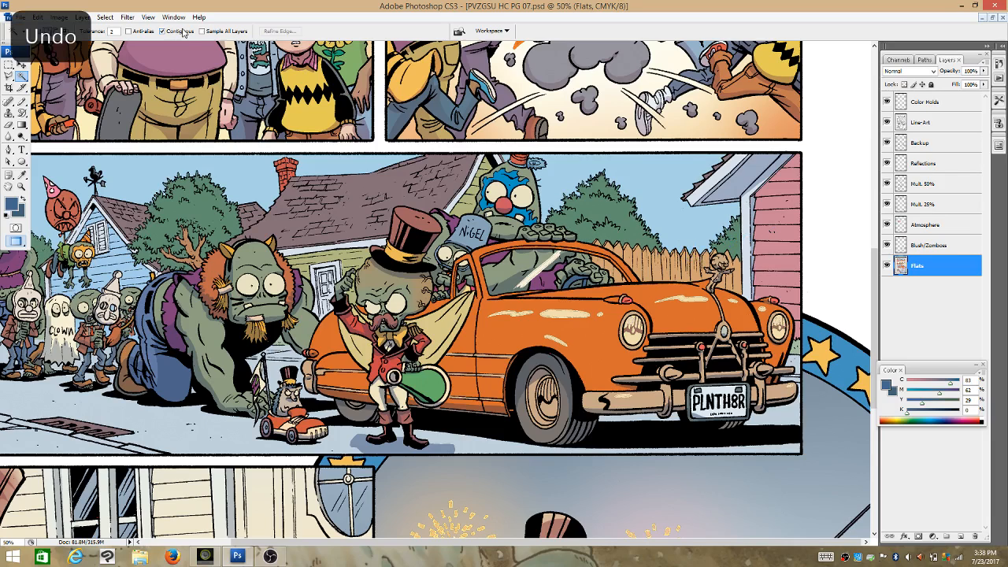
{"action": "left_click", "coordinate": [725, 240]}
{"action": "left_click", "coordinate": [606, 210]}
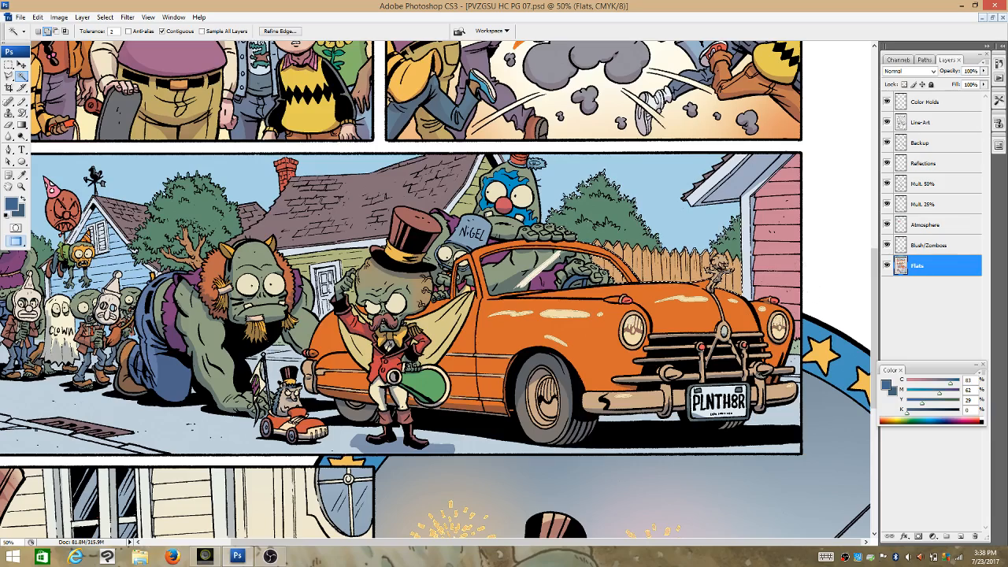
{"action": "left_click_drag", "start_coordinate": [771, 543], "coordinate": [676, 550]}
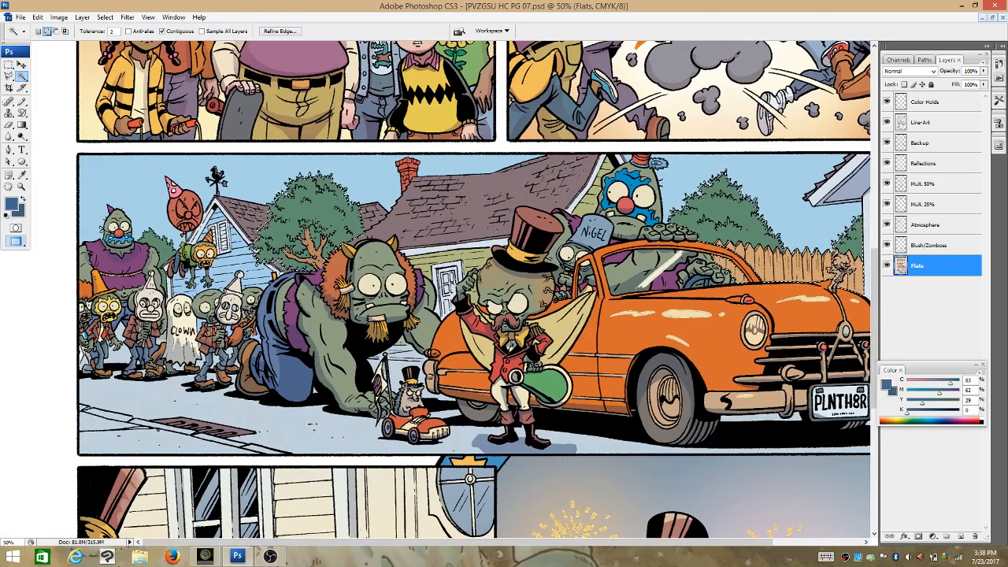
{"action": "left_click", "coordinate": [182, 31]}
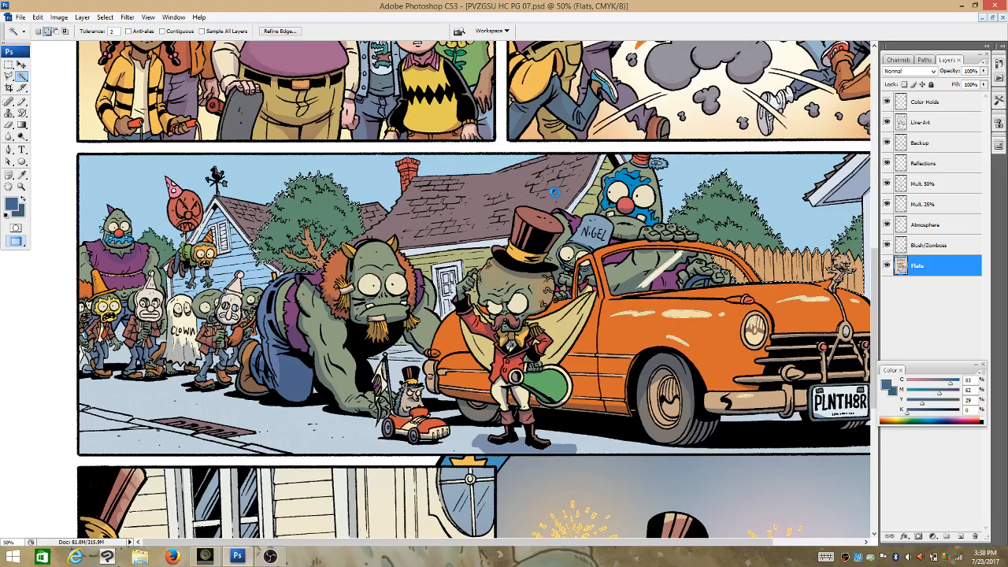
{"action": "left_click", "coordinate": [408, 181]}
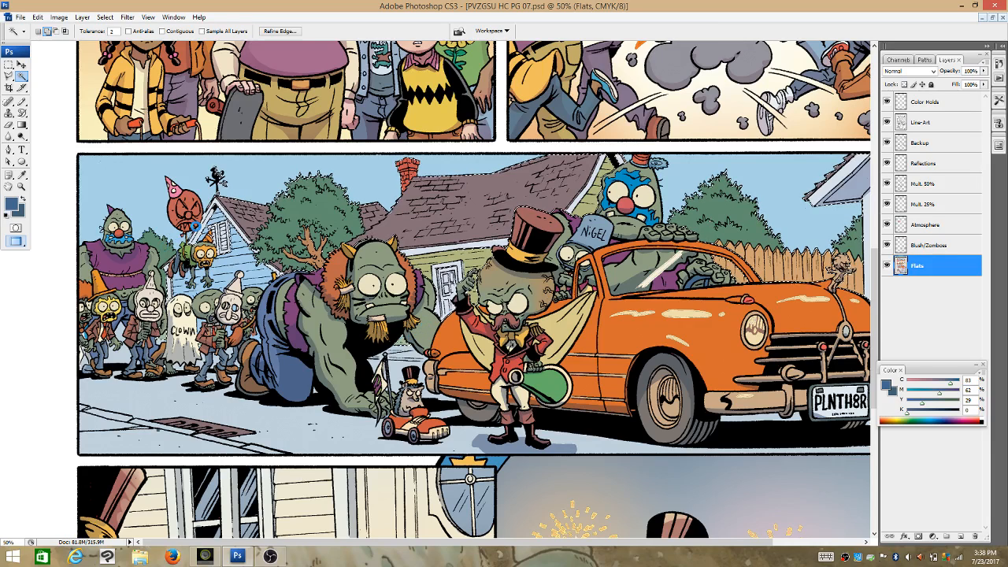
Subtract the page's first panel from the selection with the Rectangular Marquee.
{"action": "key", "text": "z"}
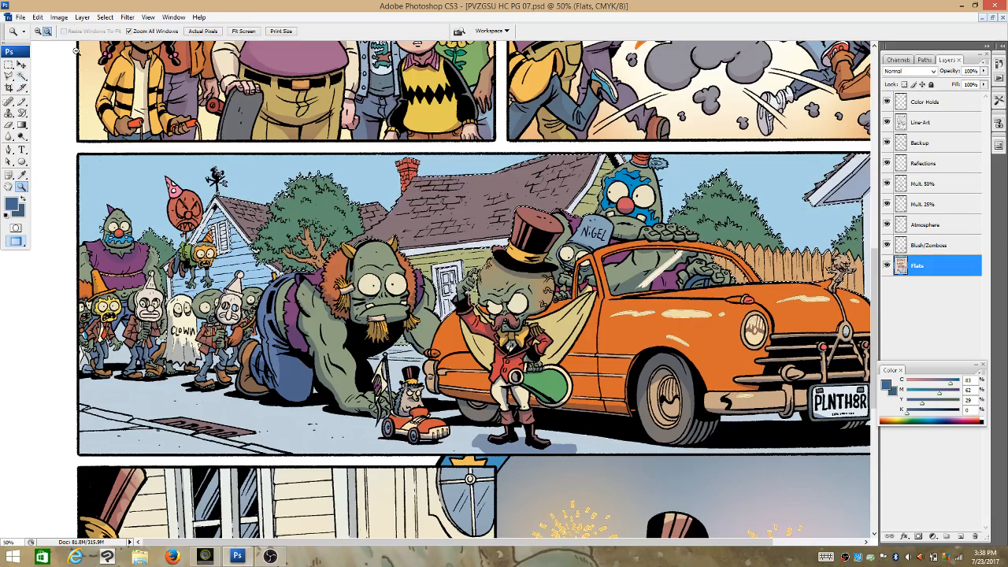
{"action": "key", "text": "ctrl+minus"}
{"action": "key", "text": "ctrl+minus"}
{"action": "key", "text": "ctrl+minus"}
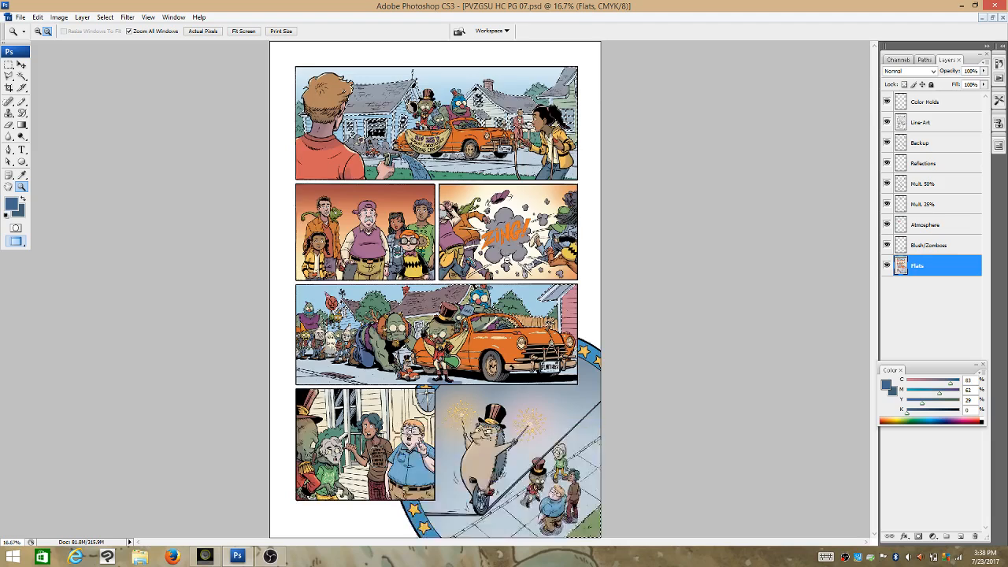
{"action": "key", "text": "ctrl+minus"}
{"action": "key", "text": "m"}
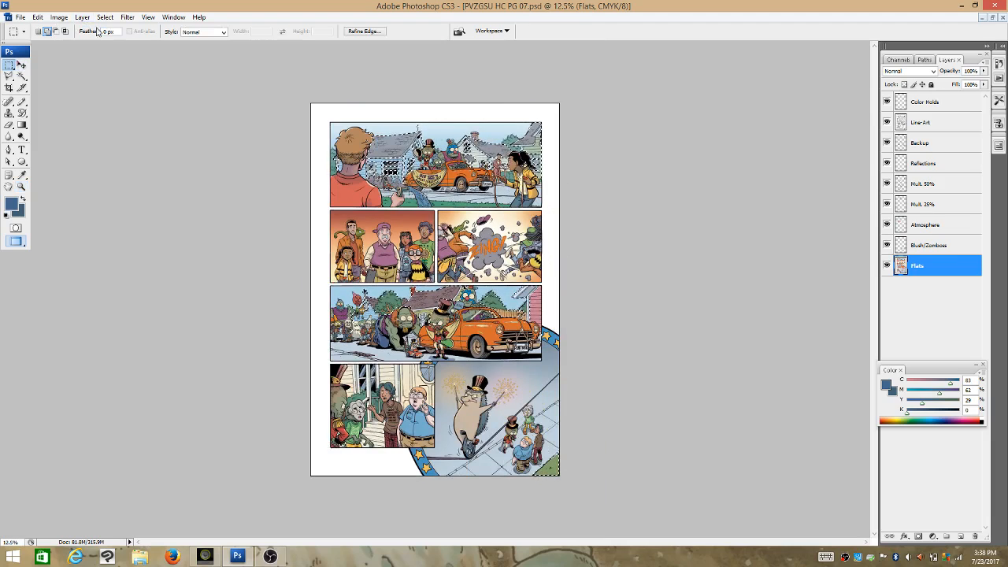
{"action": "left_click", "coordinate": [55, 30]}
{"action": "left_click_drag", "start_coordinate": [294, 99], "coordinate": [600, 209]}
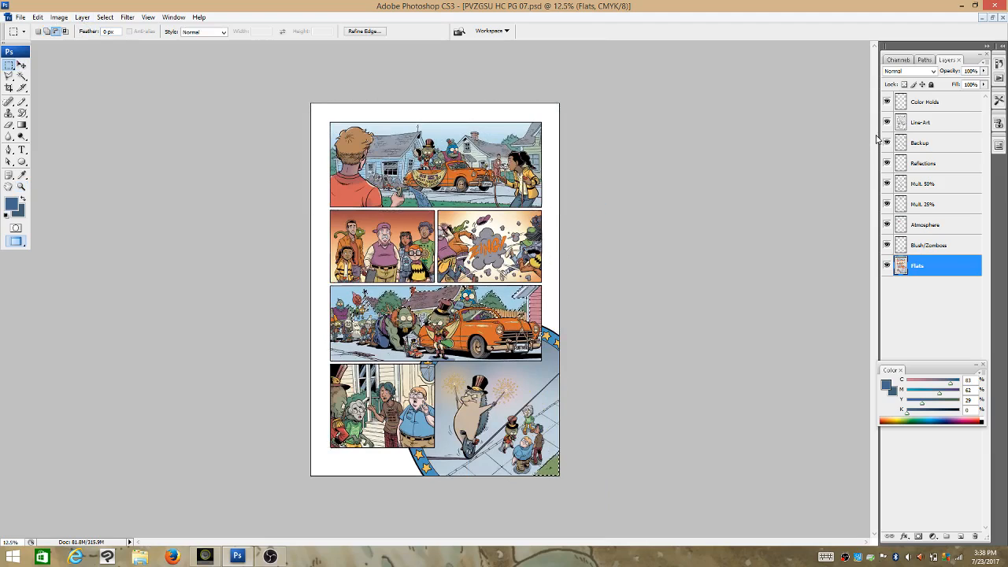
Sample the sky's light blue and lay 18% opacity gradients over the selected background on the Atmosphere layer, then clear the selection.
{"action": "key", "text": "z"}
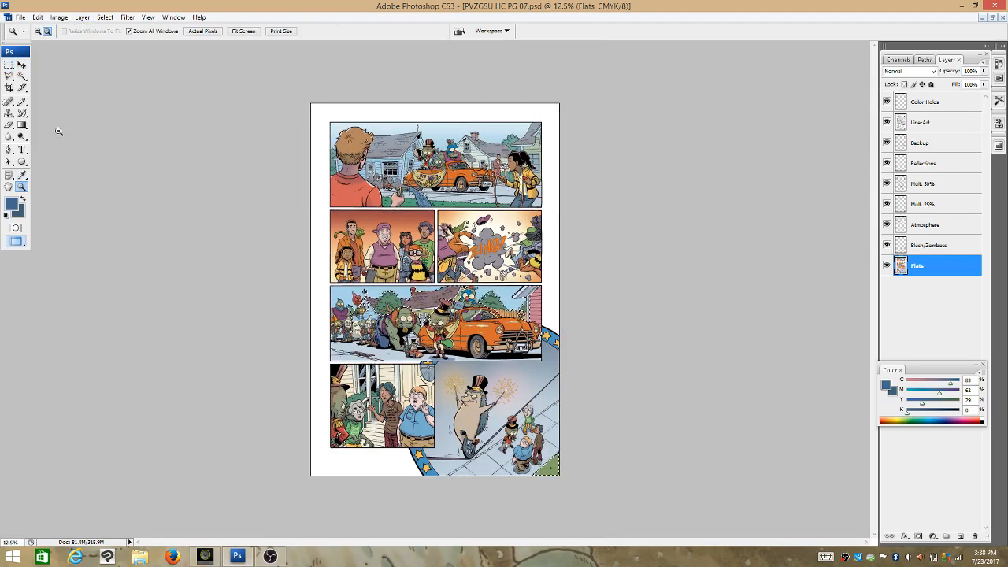
{"action": "key", "text": "ctrl+plus"}
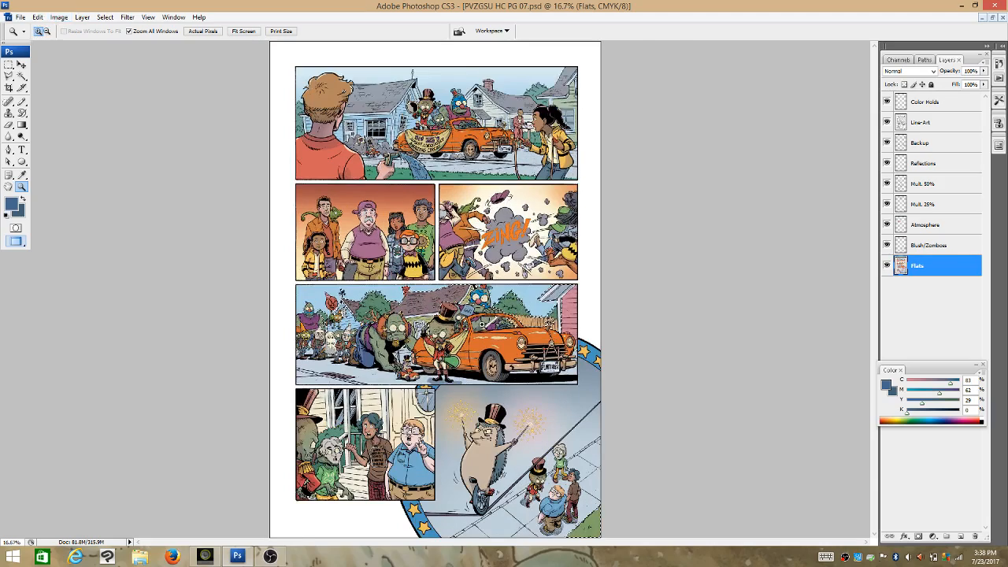
{"action": "key", "text": "ctrl+plus"}
{"action": "key", "text": "ctrl+plus"}
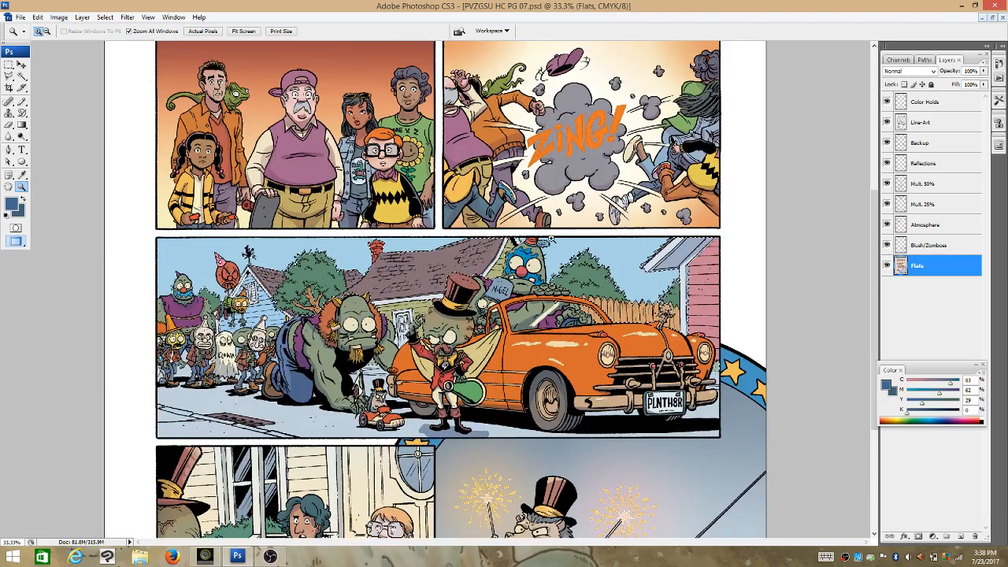
{"action": "left_click", "coordinate": [23, 175]}
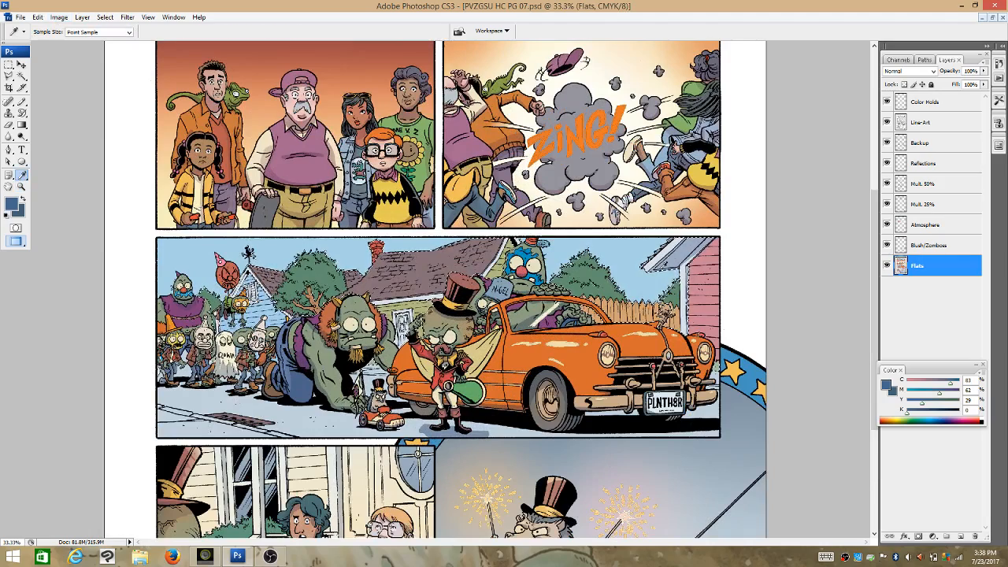
{"action": "left_click", "coordinate": [630, 252]}
{"action": "left_click", "coordinate": [920, 225]}
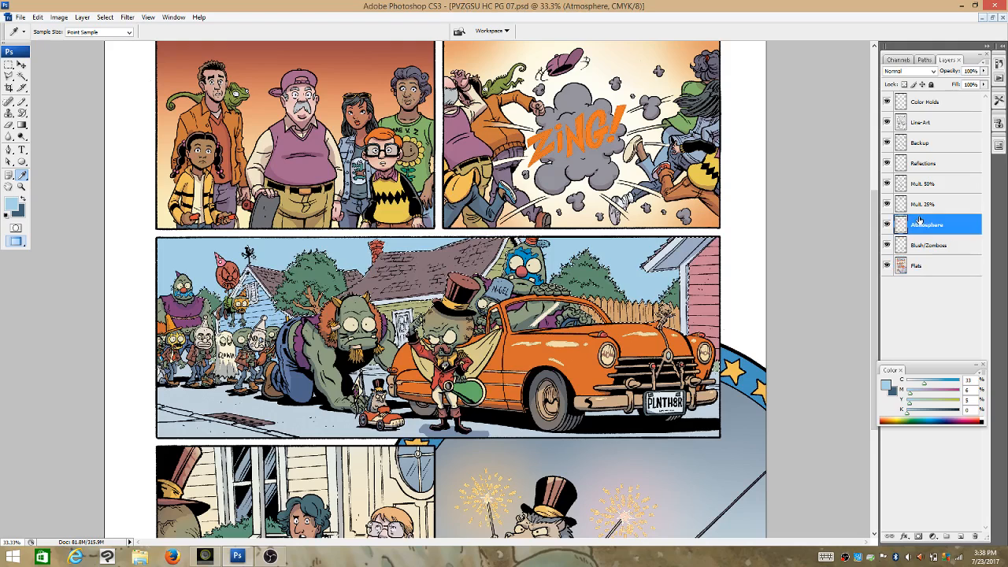
{"action": "left_click", "coordinate": [22, 125]}
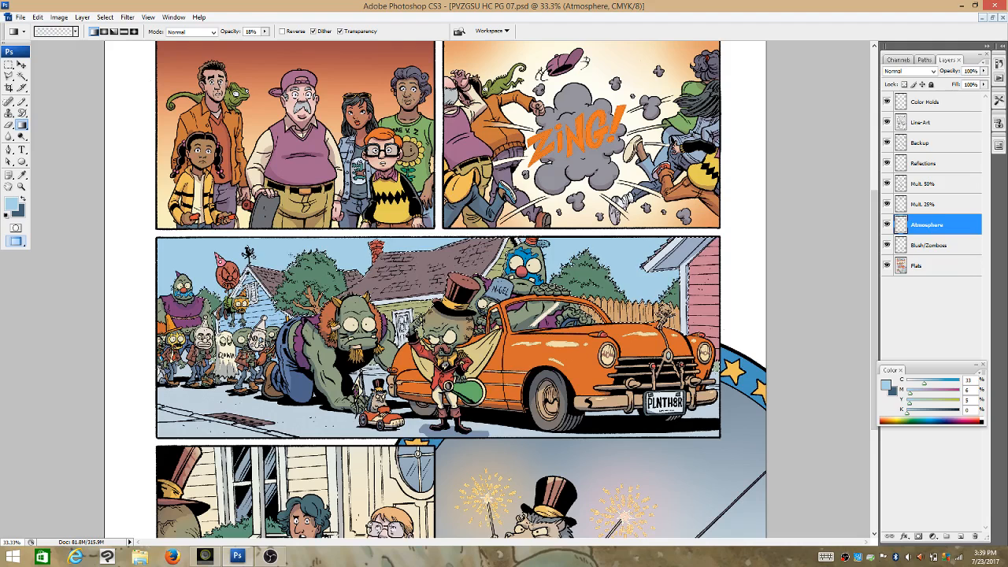
{"action": "left_click_drag", "start_coordinate": [463, 291], "coordinate": [463, 417]}
{"action": "left_click_drag", "start_coordinate": [472, 285], "coordinate": [472, 423]}
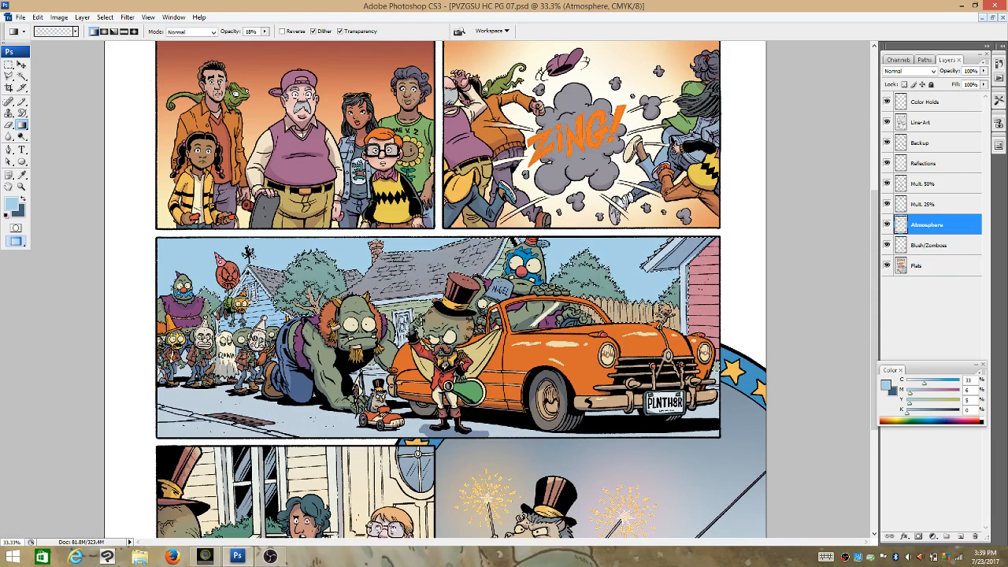
{"action": "left_click", "coordinate": [105, 17]}
{"action": "left_click", "coordinate": [113, 37]}
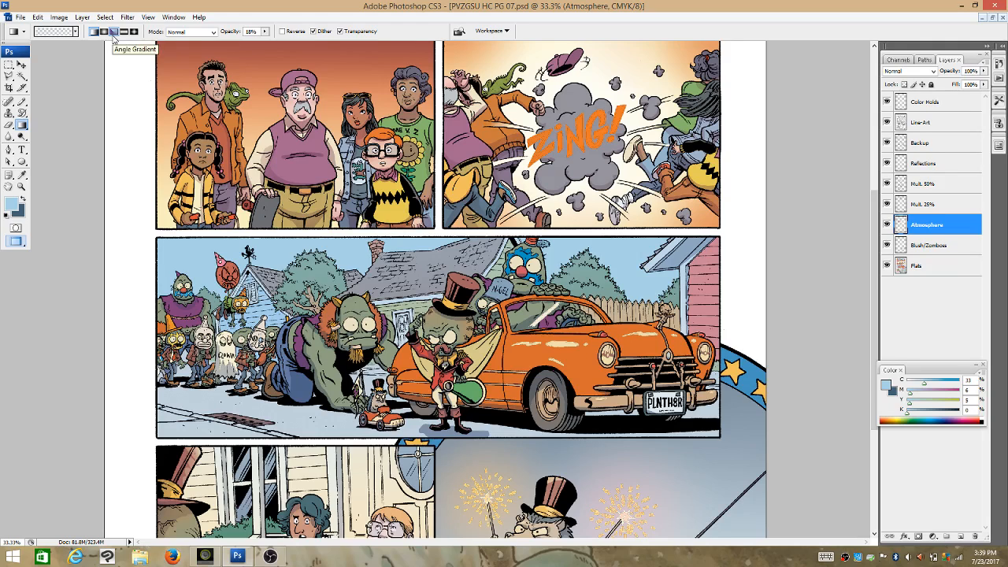
Select the car panel's sky on the Flats layer and set the foreground color to C 6, M 0, Y 0, K 0.
{"action": "left_click", "coordinate": [922, 267]}
{"action": "left_click", "coordinate": [22, 77]}
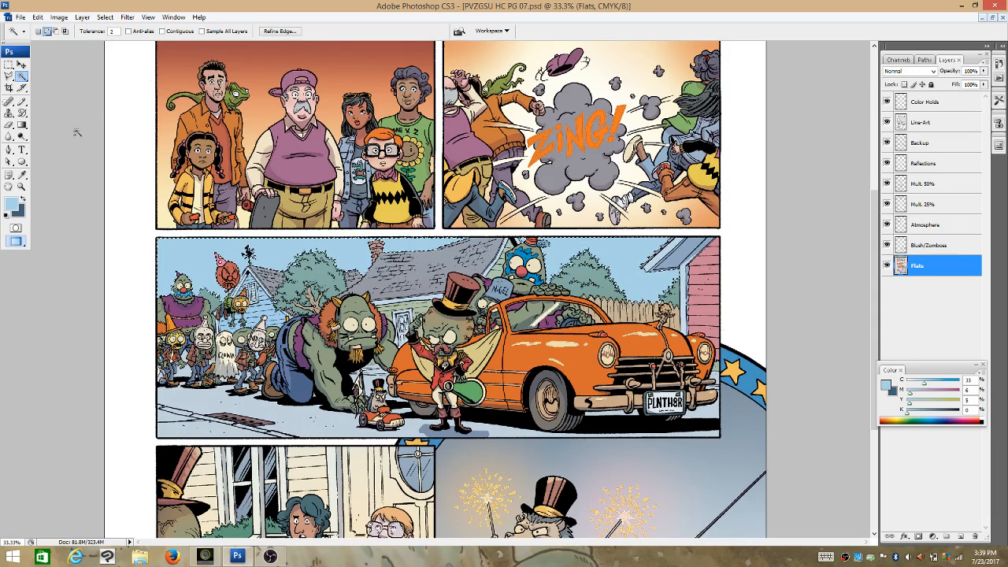
{"action": "key", "text": "i"}
{"action": "mouse_move", "coordinate": [910, 393]}
{"action": "left_mouse_down"}
{"action": "mouse_move", "coordinate": [897, 398]}
{"action": "mouse_move", "coordinate": [911, 389]}
{"action": "left_mouse_up"}
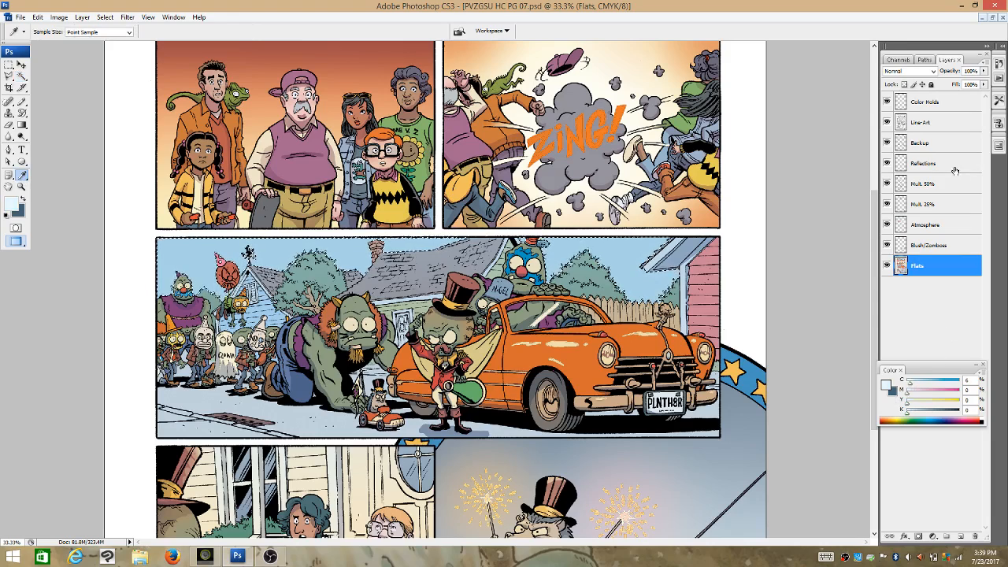
Lighten the sky on the Atmosphere layer with several 18% opacity gradients starting at the panel's upper border, then clear the selection.
{"action": "left_click", "coordinate": [930, 226]}
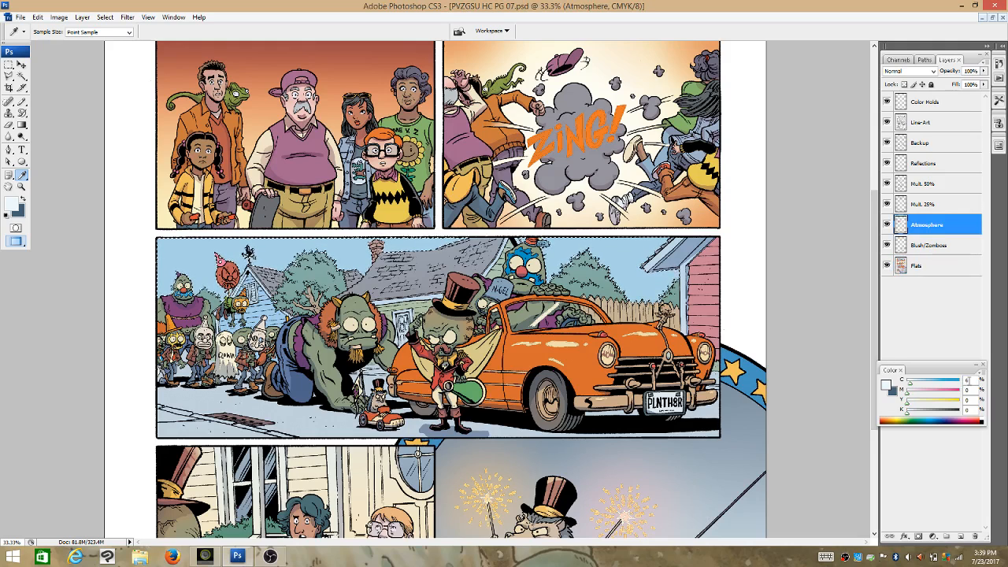
{"action": "key", "text": "g"}
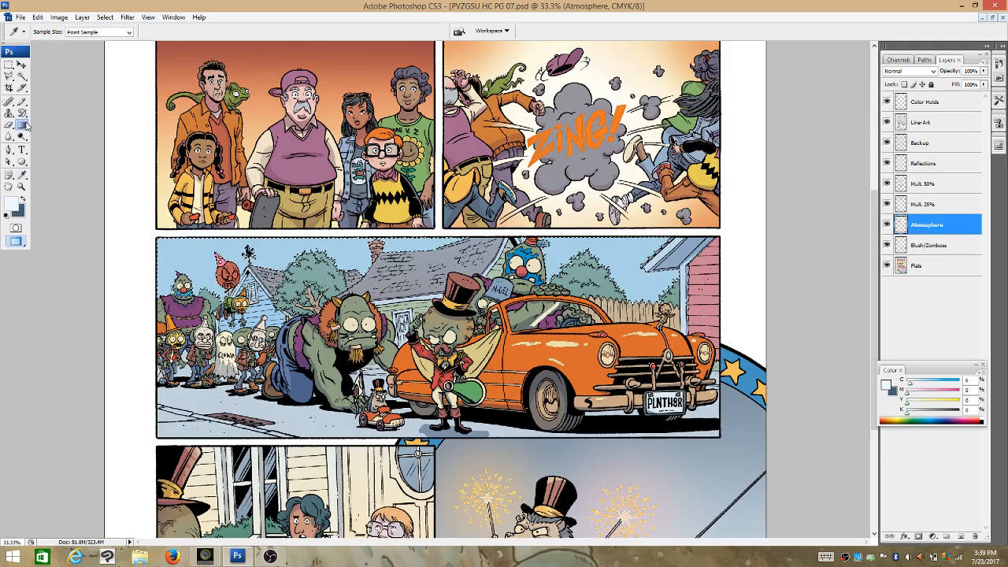
{"action": "left_click_drag", "start_coordinate": [433, 234], "coordinate": [432, 313]}
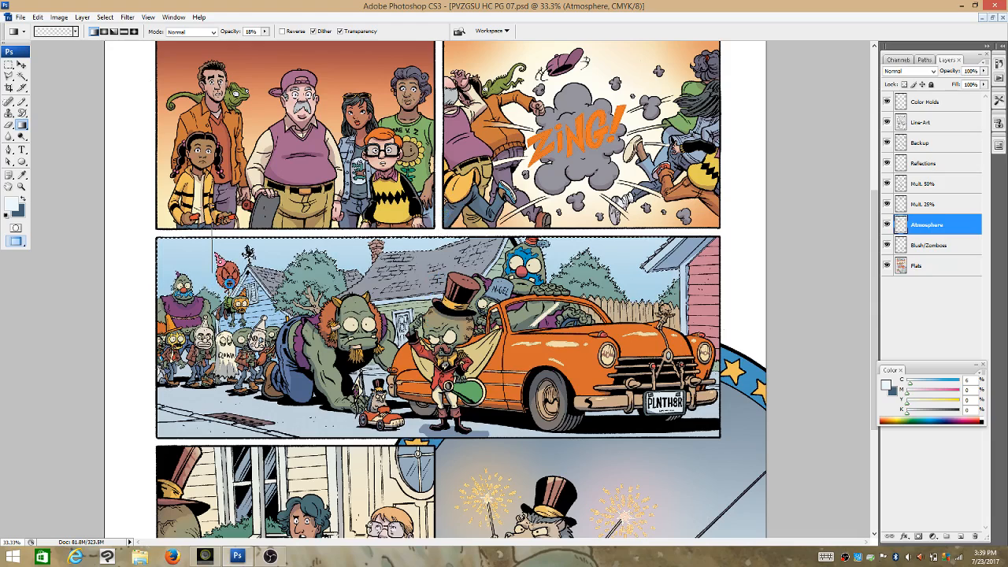
{"action": "left_click_drag", "start_coordinate": [211, 274], "coordinate": [211, 274]}
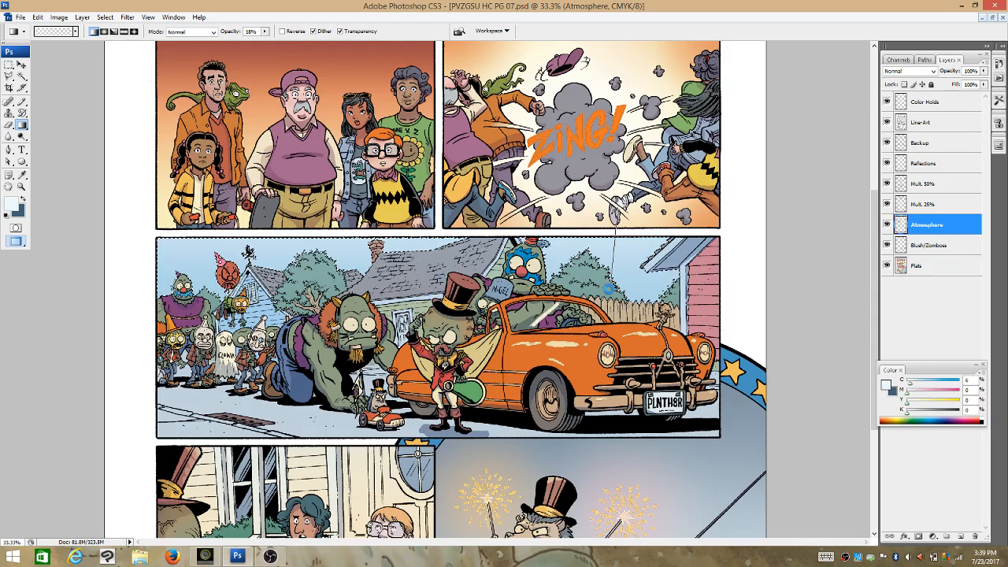
{"action": "left_click_drag", "start_coordinate": [608, 290], "coordinate": [608, 290]}
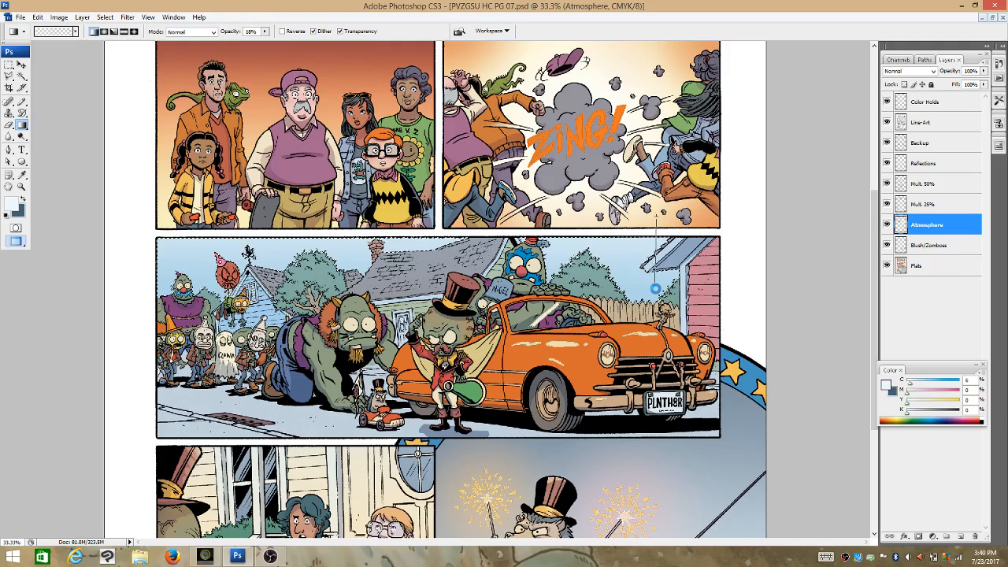
{"action": "left_click", "coordinate": [105, 17]}
{"action": "left_click", "coordinate": [104, 38]}
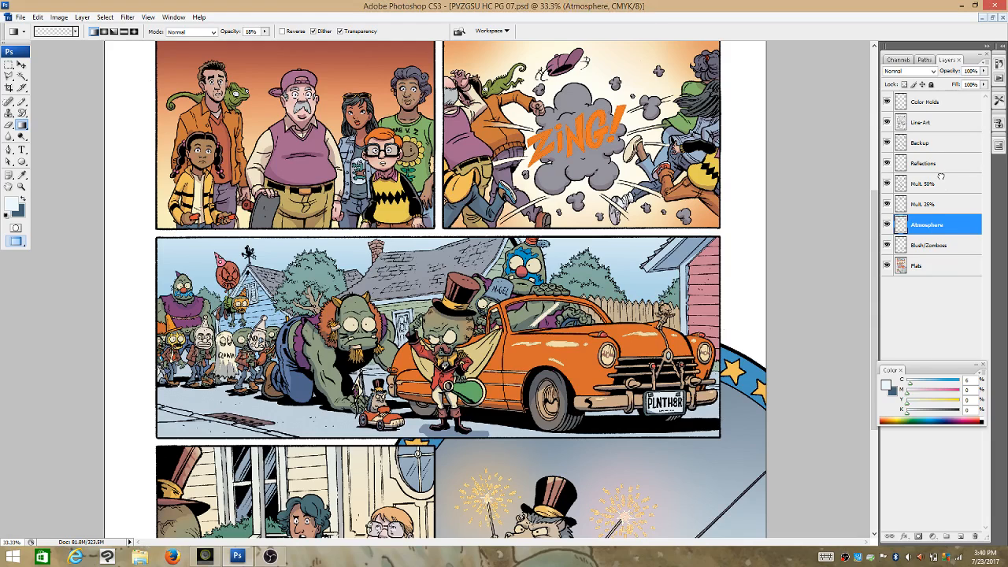
Set up a soft Eraser for the Mult. 50% layer in Brush mode with 21% opacity and a 164 px diameter.
{"action": "left_click", "coordinate": [942, 182]}
{"action": "key", "text": "e"}
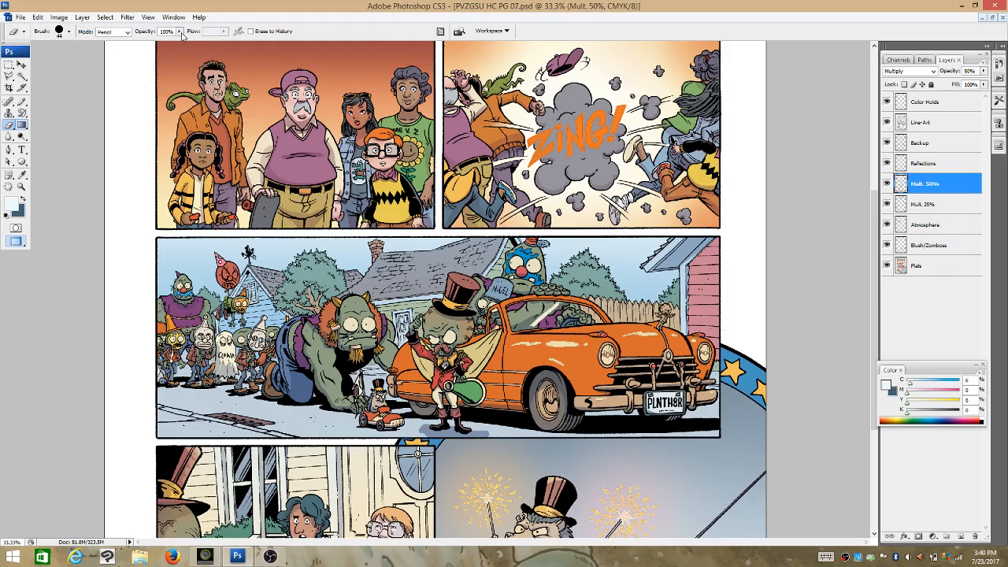
{"action": "left_click", "coordinate": [118, 31]}
{"action": "left_click", "coordinate": [126, 45]}
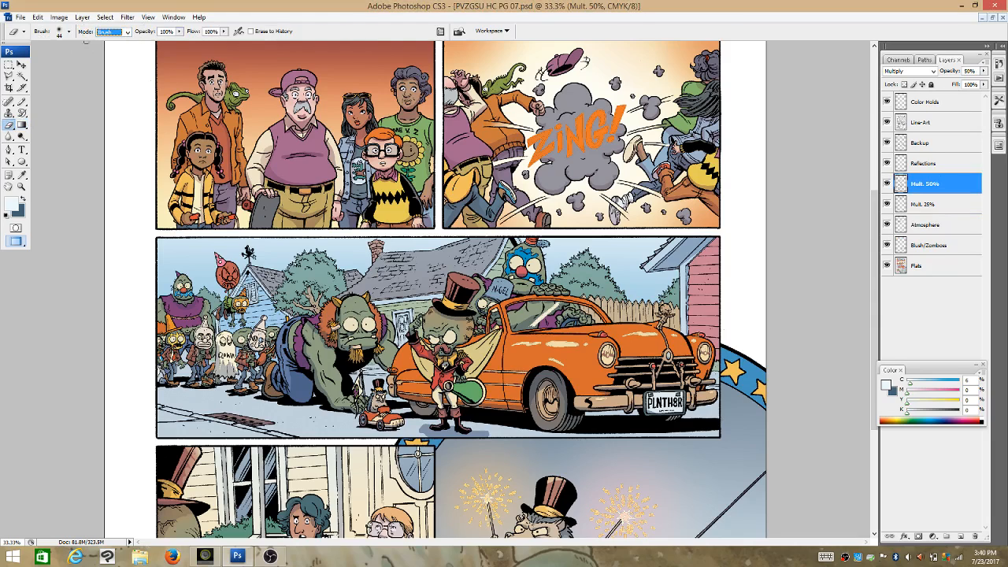
{"action": "left_click", "coordinate": [70, 31]}
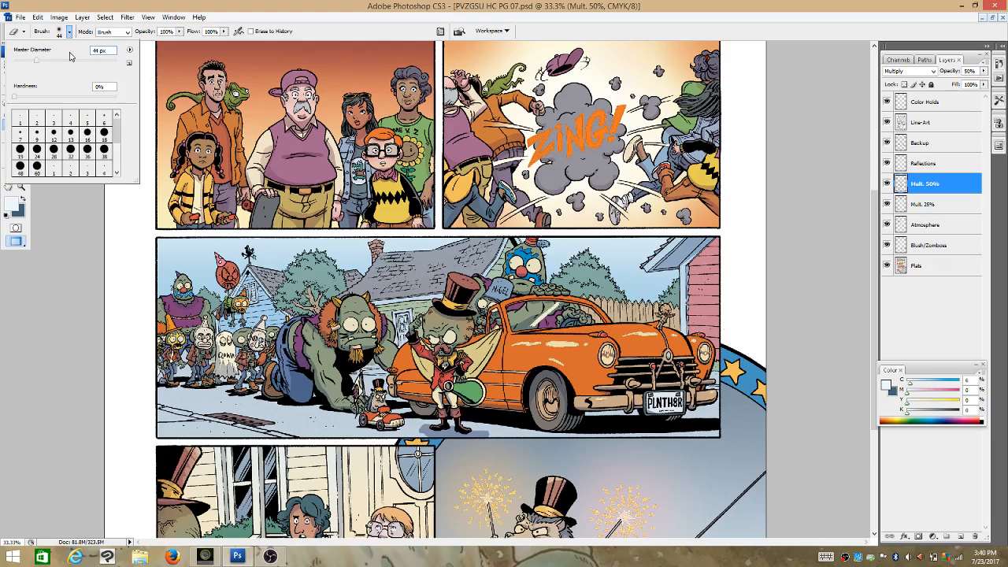
{"action": "left_click", "coordinate": [290, 16]}
{"action": "left_click", "coordinate": [179, 32]}
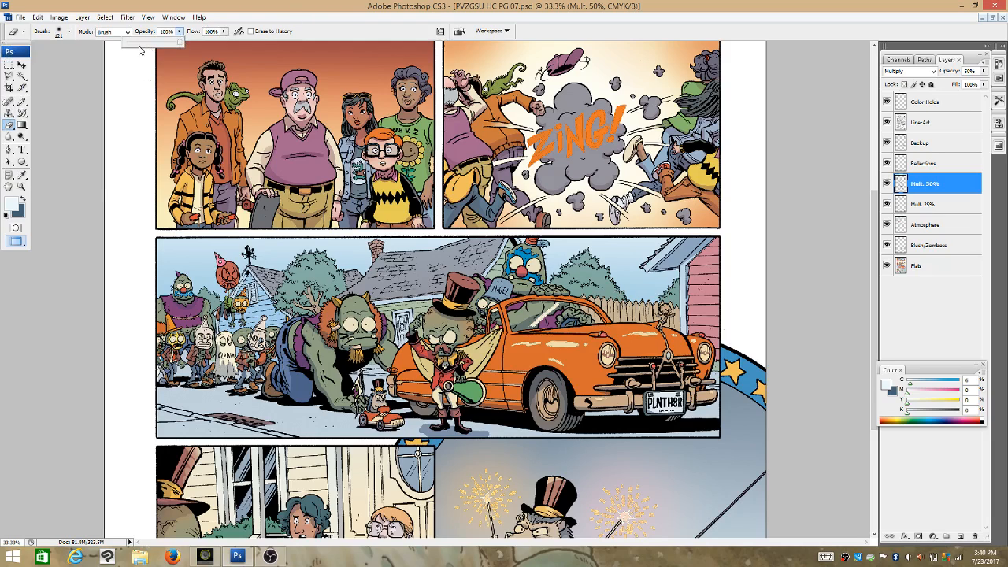
{"action": "left_click_drag", "start_coordinate": [138, 47], "coordinate": [136, 49]}
{"action": "left_click", "coordinate": [69, 32]}
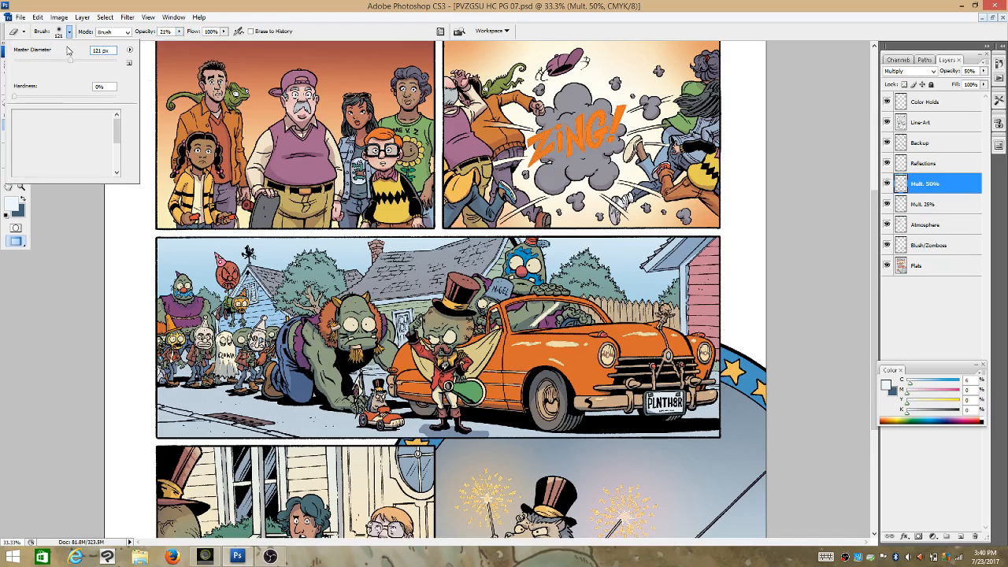
{"action": "left_click_drag", "start_coordinate": [76, 60], "coordinate": [81, 61]}
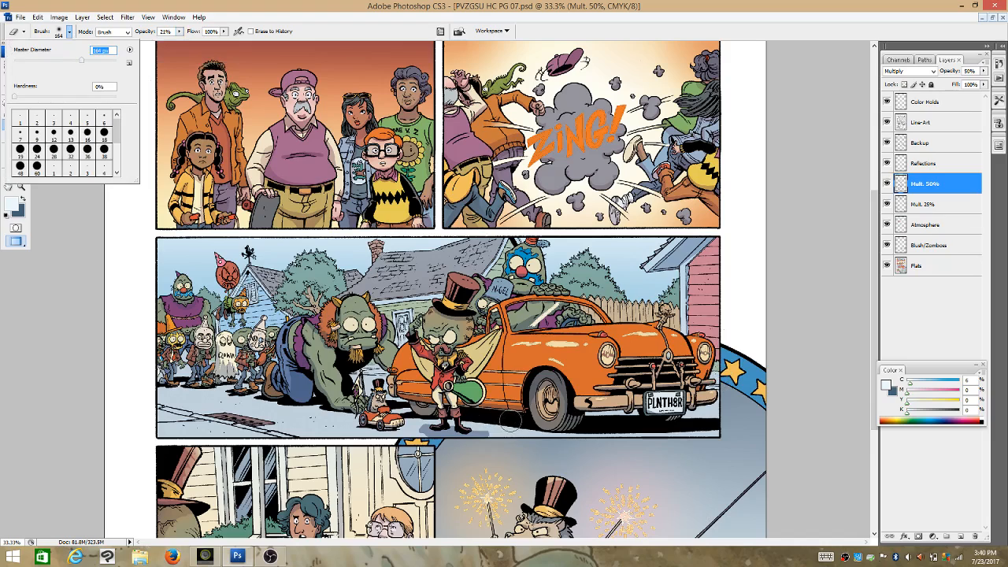
Softly erase parts of the Mult. 50% shadows at the top-hat zombie's feet, by the toy car and on the crouching giant.
{"action": "left_click", "coordinate": [508, 430]}
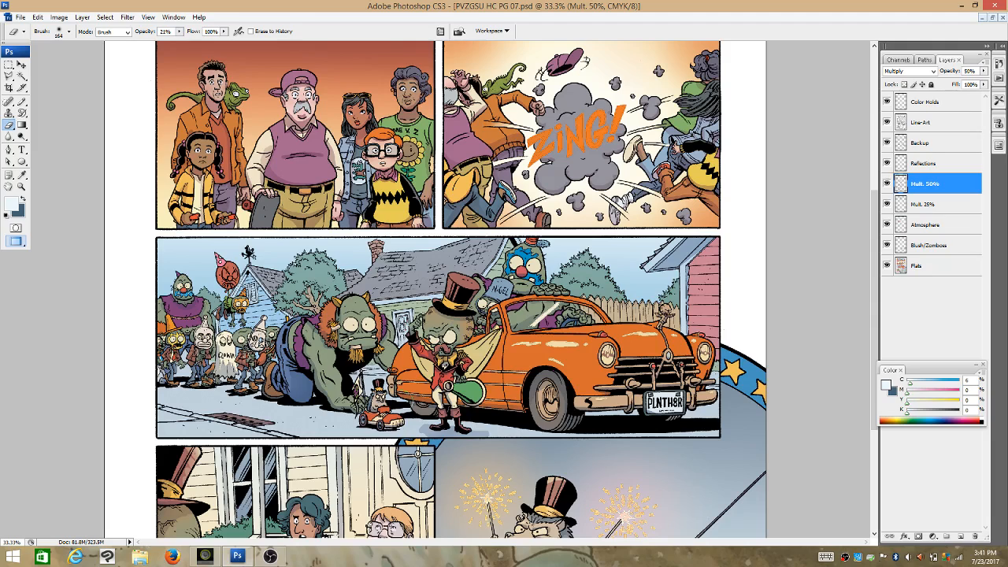
{"action": "left_click", "coordinate": [377, 403]}
{"action": "left_click", "coordinate": [310, 330]}
{"action": "left_click", "coordinate": [346, 331]}
{"action": "left_click", "coordinate": [21, 186]}
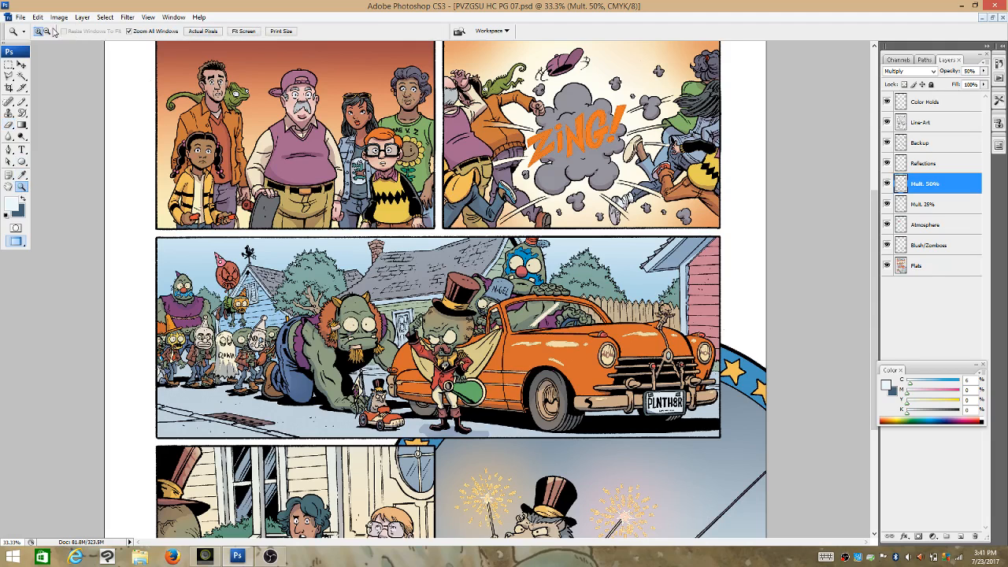
{"action": "left_click", "coordinate": [40, 30]}
{"action": "left_click", "coordinate": [370, 300]}
{"action": "left_click", "coordinate": [195, 295]}
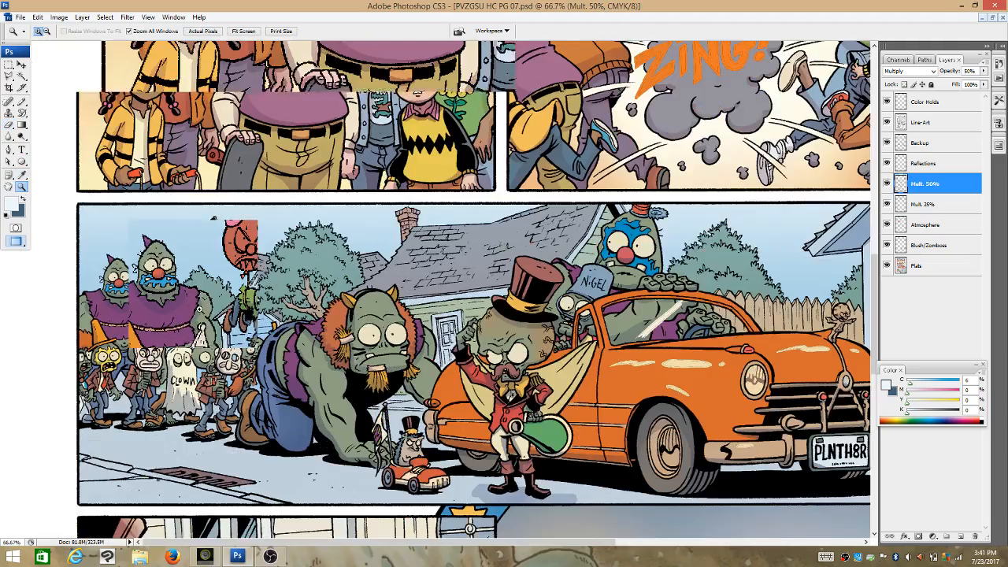
Select the angry balloon's red area on the Flats layer with the Magic Wand in Contiguous mode.
{"action": "left_click", "coordinate": [293, 272]}
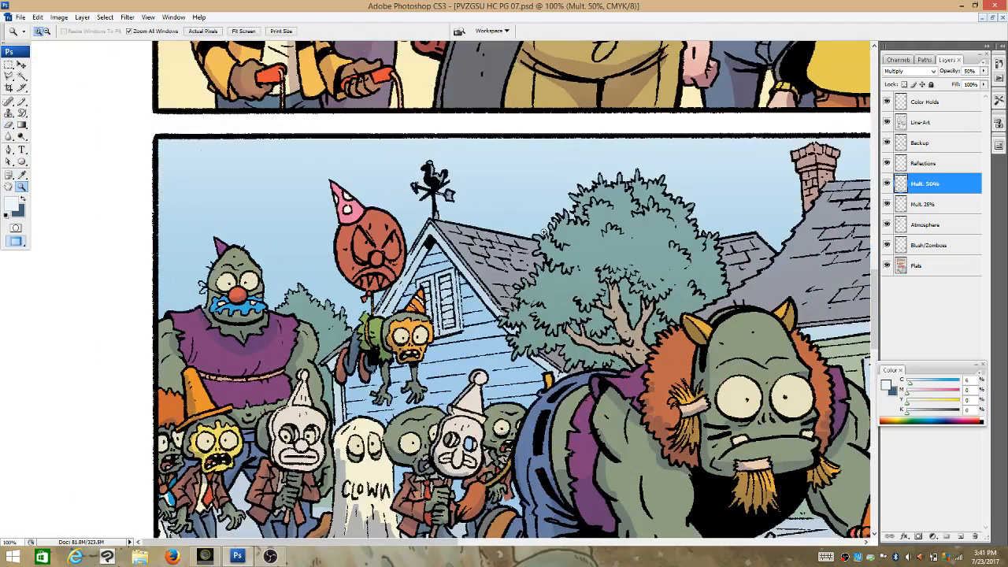
{"action": "left_click", "coordinate": [22, 102]}
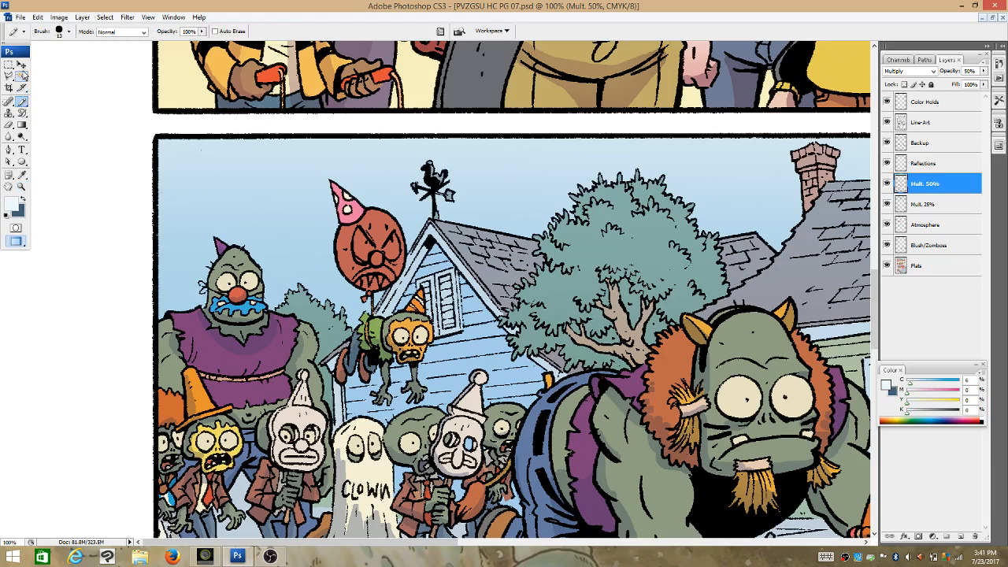
{"action": "left_click", "coordinate": [23, 75]}
{"action": "left_click", "coordinate": [932, 264]}
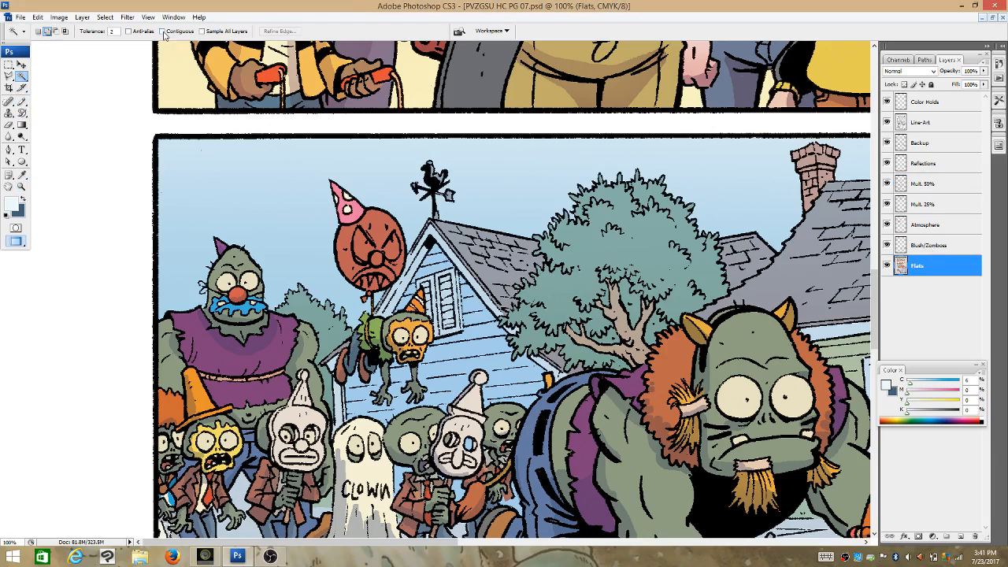
{"action": "left_click", "coordinate": [370, 260]}
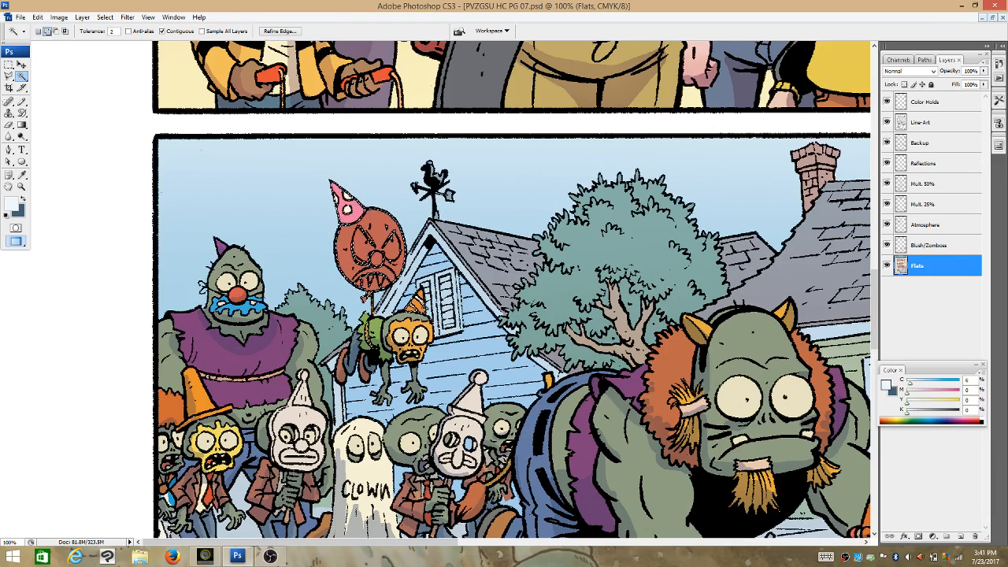
Pencil a dark blue shadow onto the balloon on the Mult. 25% layer, then clear the selection.
{"action": "left_click", "coordinate": [21, 102]}
{"action": "left_click", "coordinate": [24, 198]}
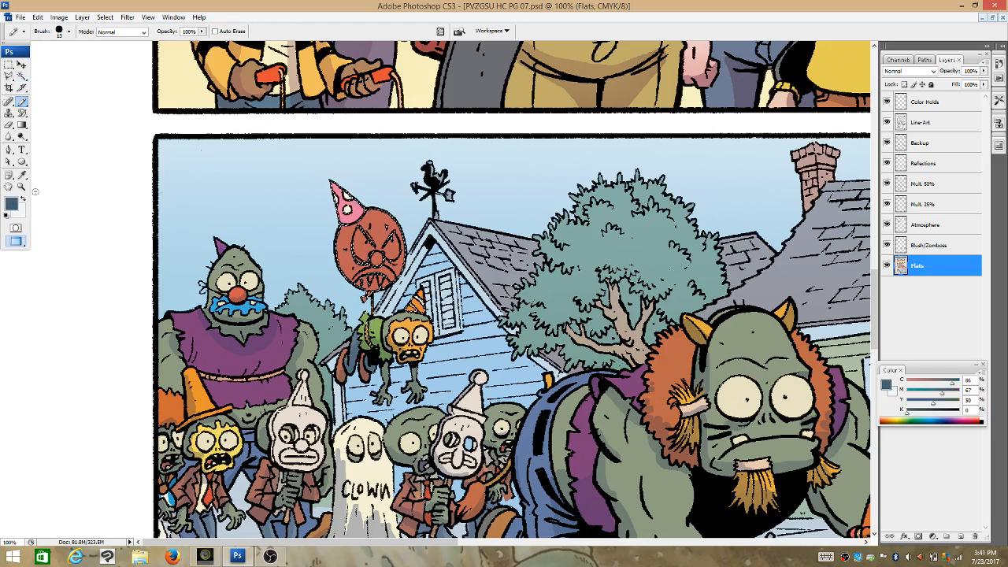
{"action": "left_click", "coordinate": [947, 207]}
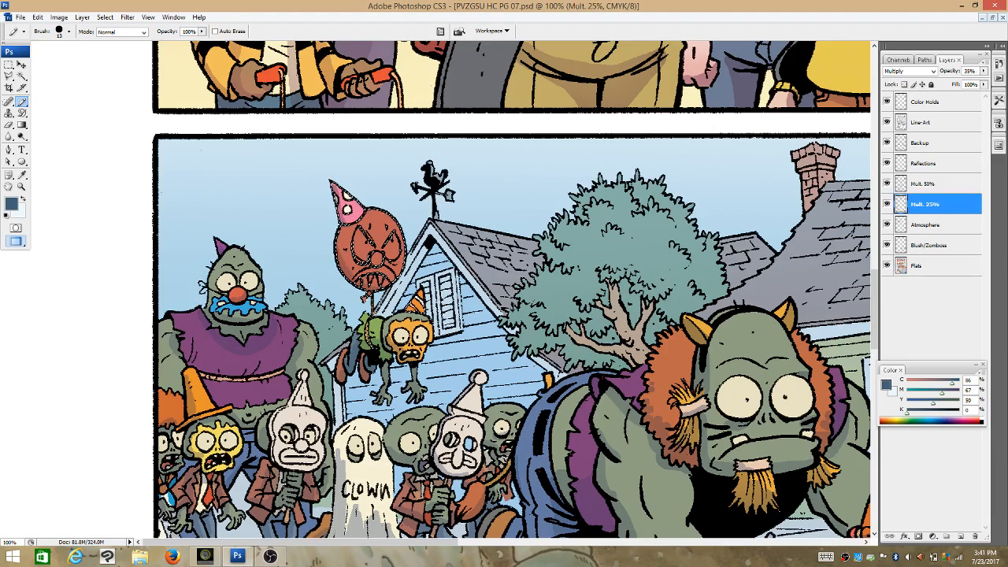
{"action": "left_click", "coordinate": [105, 17]}
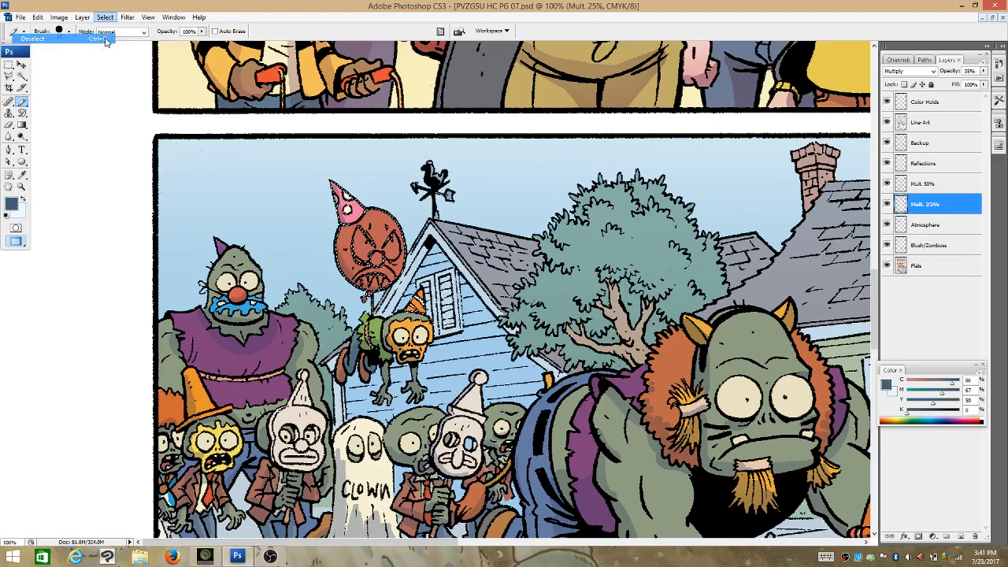
{"action": "left_click", "coordinate": [105, 39]}
Make the Reflections layer active and set the foreground color to C 1, M 0, Y 14, K 0.
{"action": "key", "text": "z"}
{"action": "left_click", "coordinate": [47, 31]}
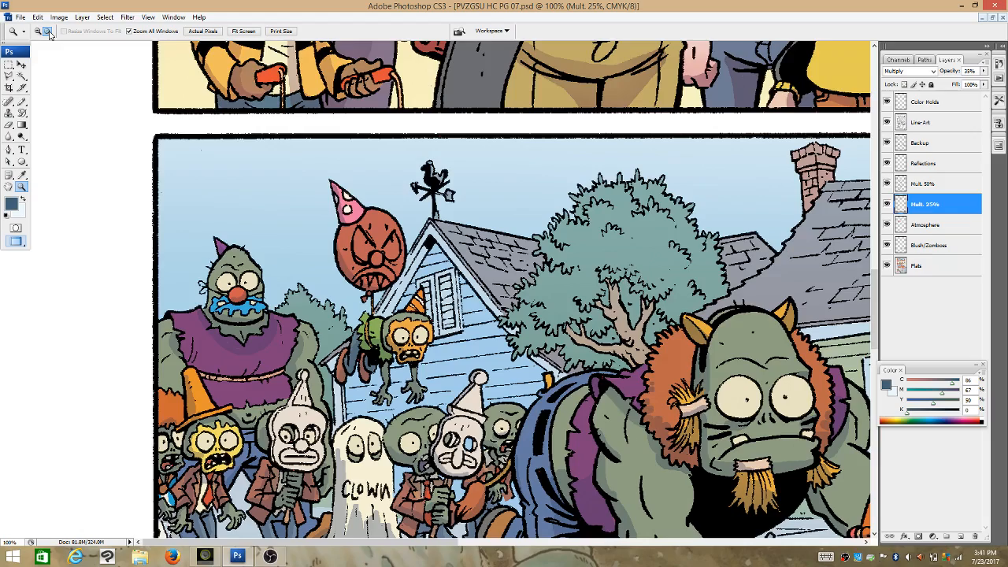
{"action": "left_click", "coordinate": [683, 293]}
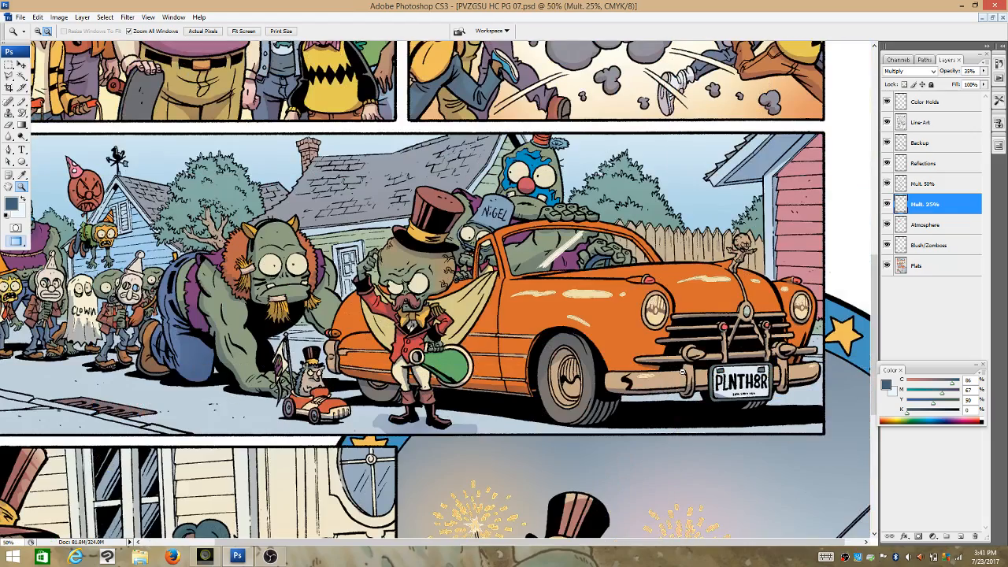
{"action": "left_click", "coordinate": [552, 280]}
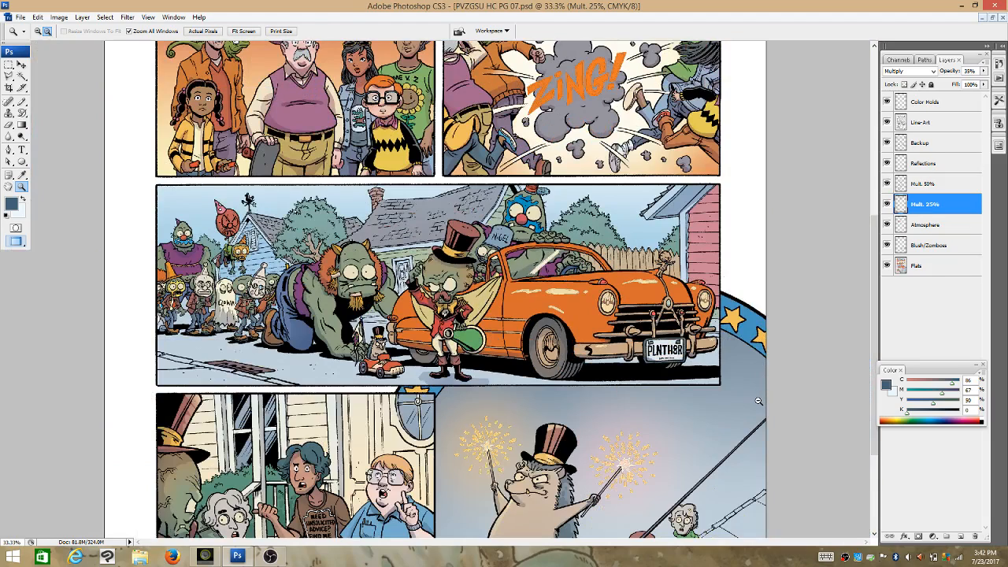
{"action": "left_click", "coordinate": [938, 164]}
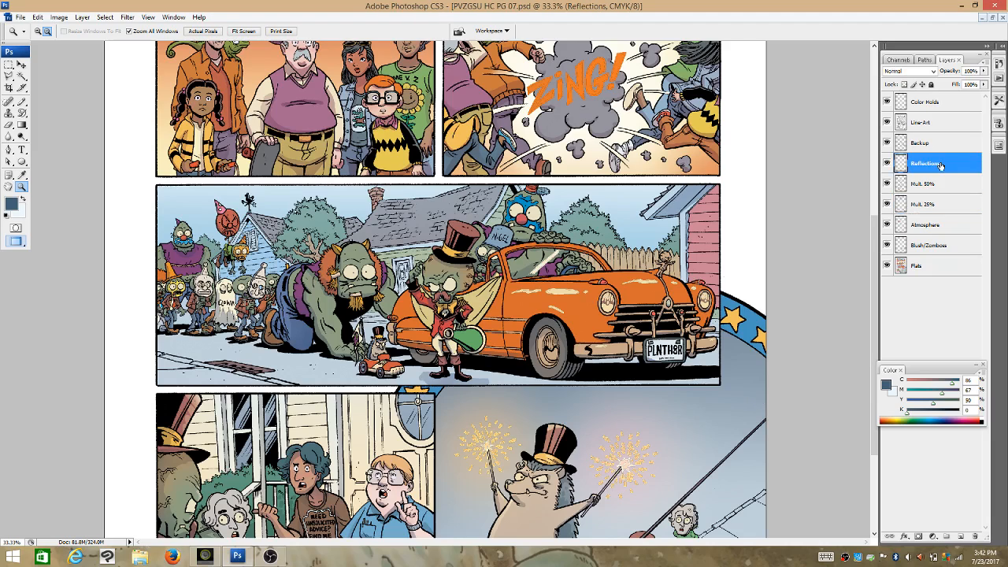
{"action": "left_click", "coordinate": [909, 383]}
{"action": "left_click", "coordinate": [908, 393]}
{"action": "mouse_move", "coordinate": [908, 403]}
{"action": "left_mouse_down"}
{"action": "mouse_move", "coordinate": [928, 404]}
{"action": "mouse_move", "coordinate": [919, 407]}
{"action": "left_mouse_up"}
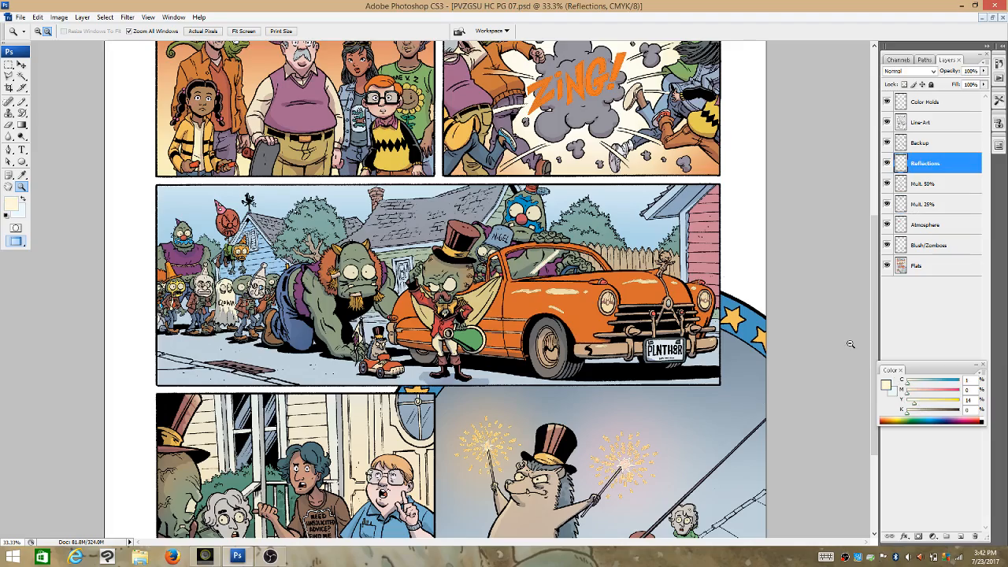
Set up a hard round Brush with 79% opacity and a 36 px diameter for the top-hat zombie's highlights.
{"action": "left_click", "coordinate": [482, 299]}
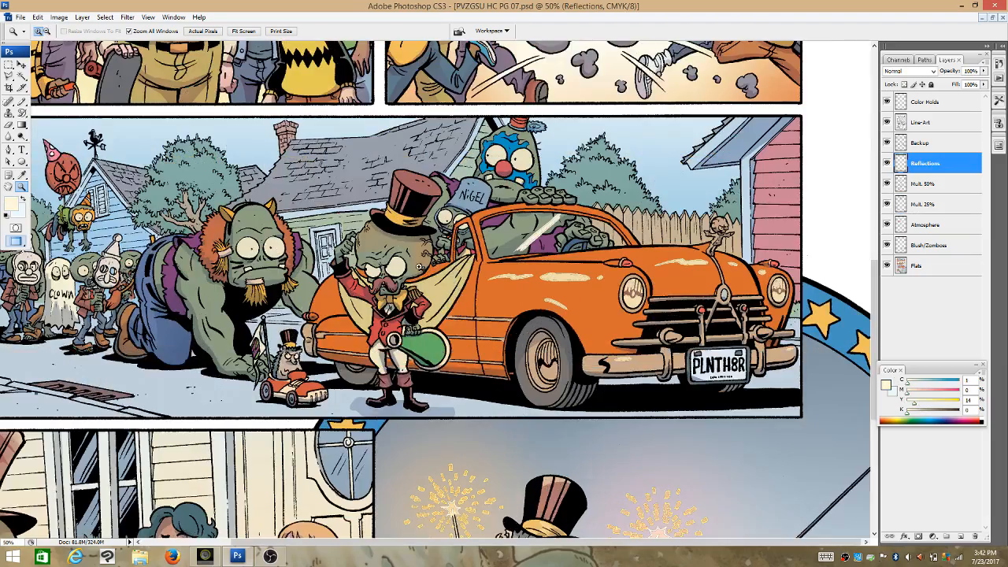
{"action": "left_click", "coordinate": [420, 267]}
{"action": "left_click", "coordinate": [424, 288]}
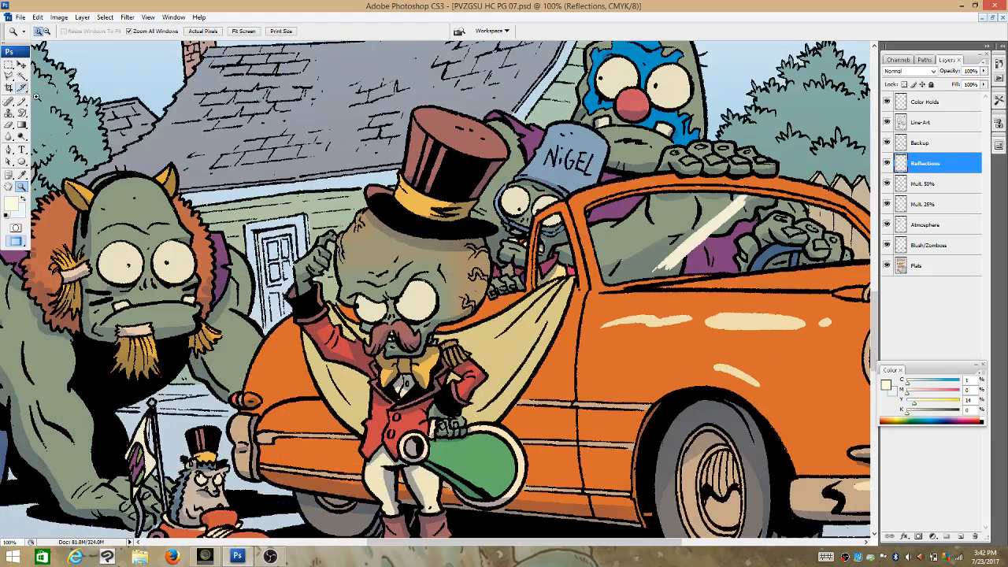
{"action": "left_click", "coordinate": [22, 101]}
{"action": "left_click", "coordinate": [50, 103]}
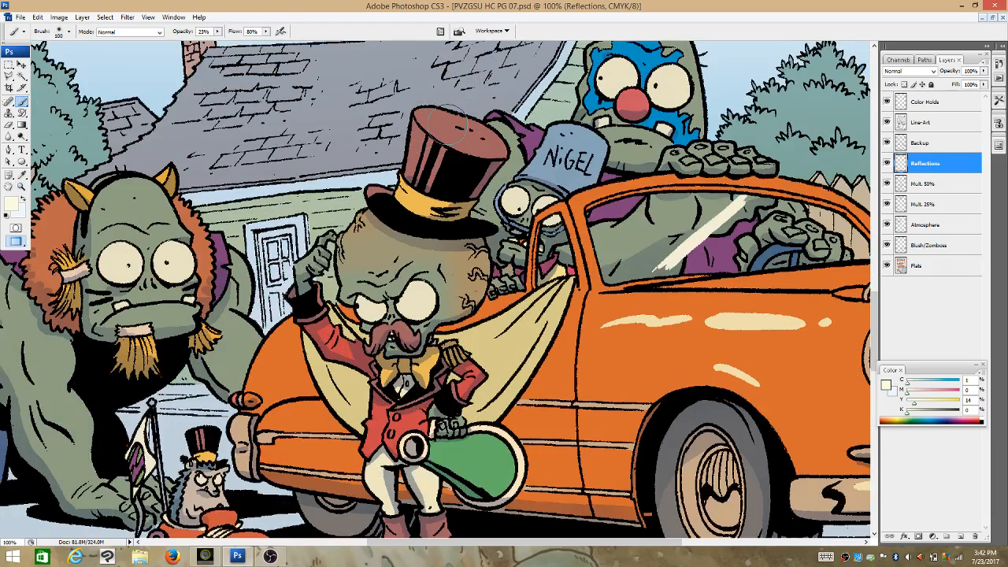
{"action": "left_click_drag", "start_coordinate": [217, 31], "coordinate": [244, 43]}
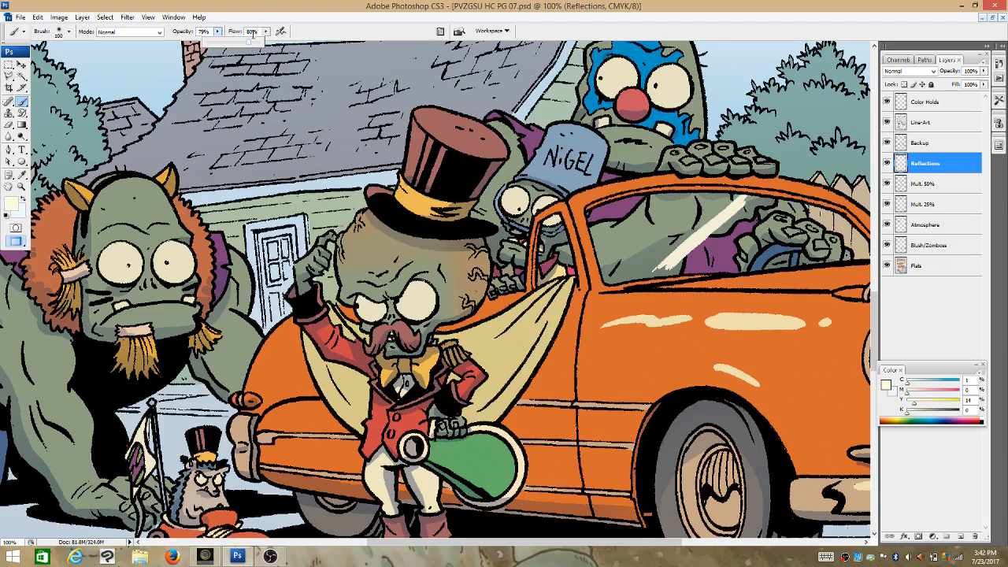
{"action": "left_click", "coordinate": [69, 32]}
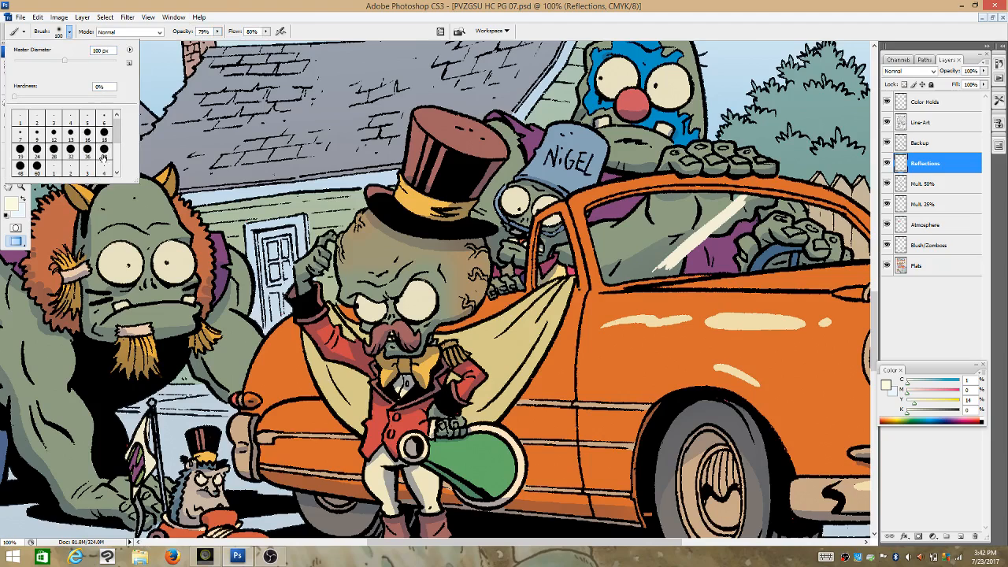
{"action": "left_click", "coordinate": [36, 166]}
{"action": "left_click", "coordinate": [268, 18]}
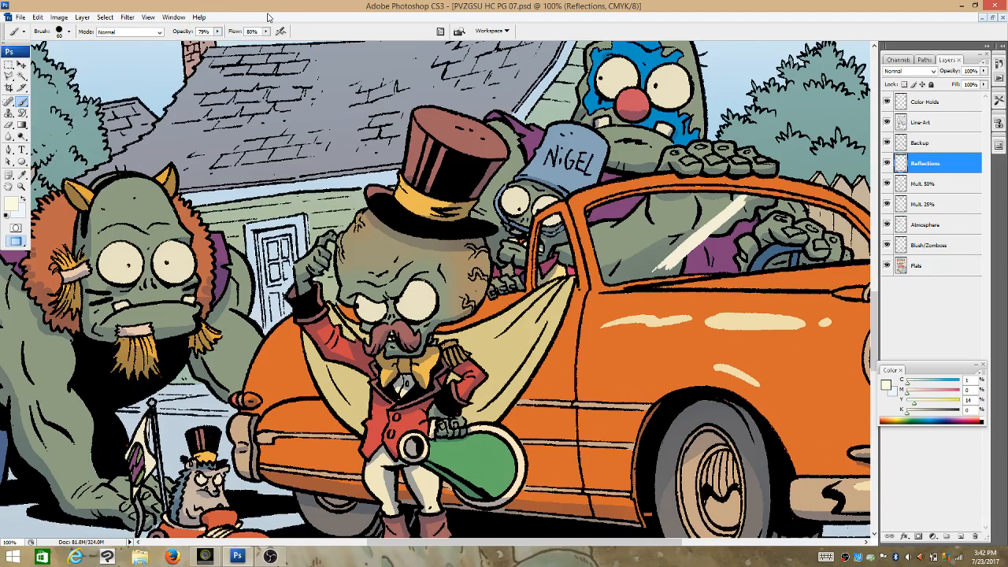
{"action": "left_click", "coordinate": [69, 32]}
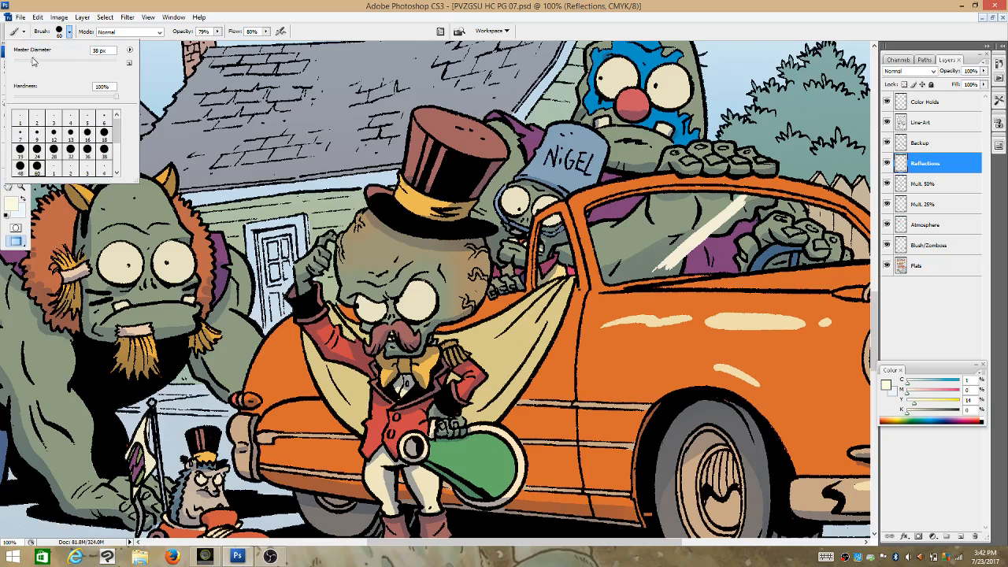
{"action": "left_click_drag", "start_coordinate": [33, 61], "coordinate": [31, 61]}
Enable Shape Dynamics and Airbrush for the brush.
{"action": "left_click", "coordinate": [175, 19]}
{"action": "left_click", "coordinate": [174, 19]}
{"action": "left_click", "coordinate": [175, 19]}
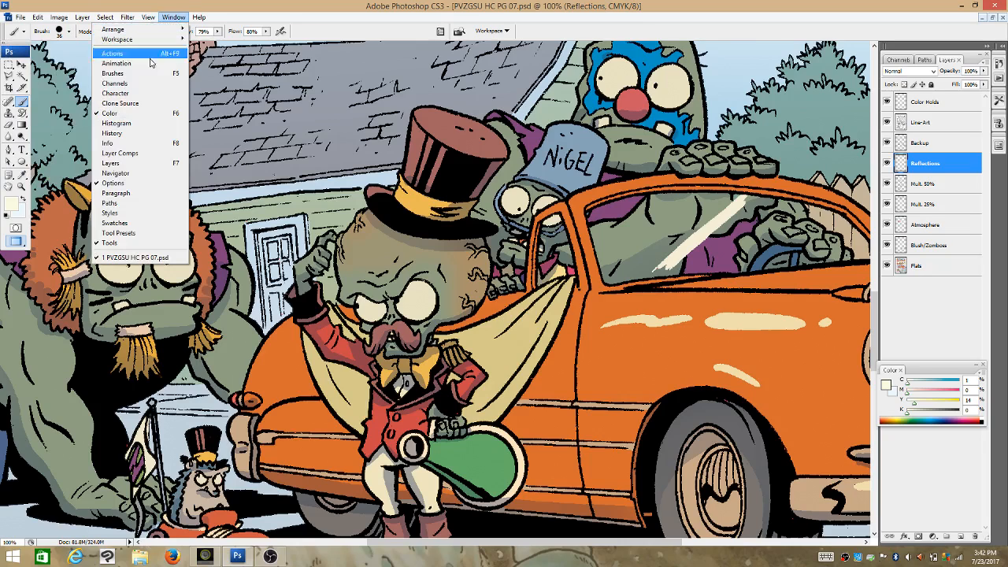
{"action": "left_click", "coordinate": [150, 73]}
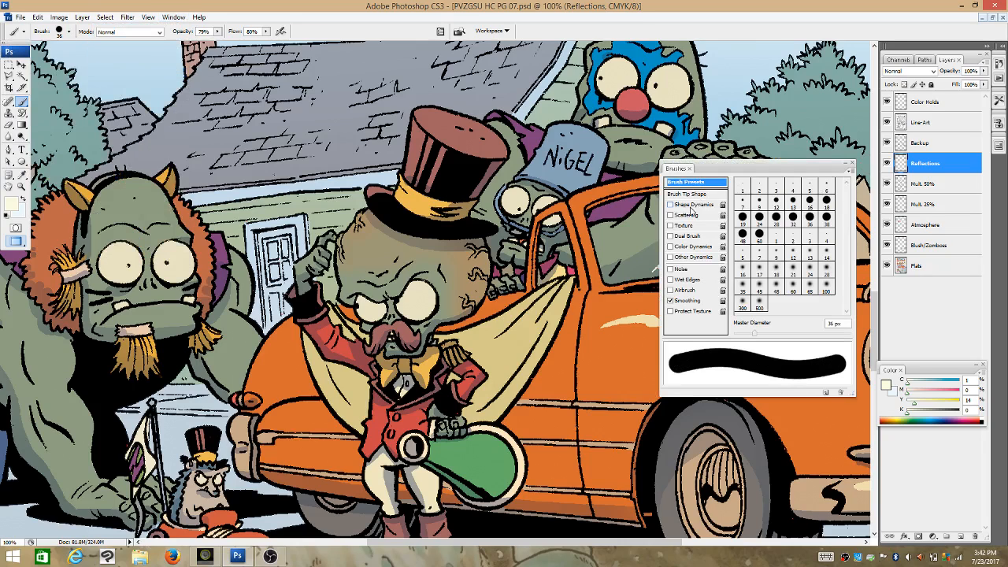
{"action": "left_click", "coordinate": [694, 205]}
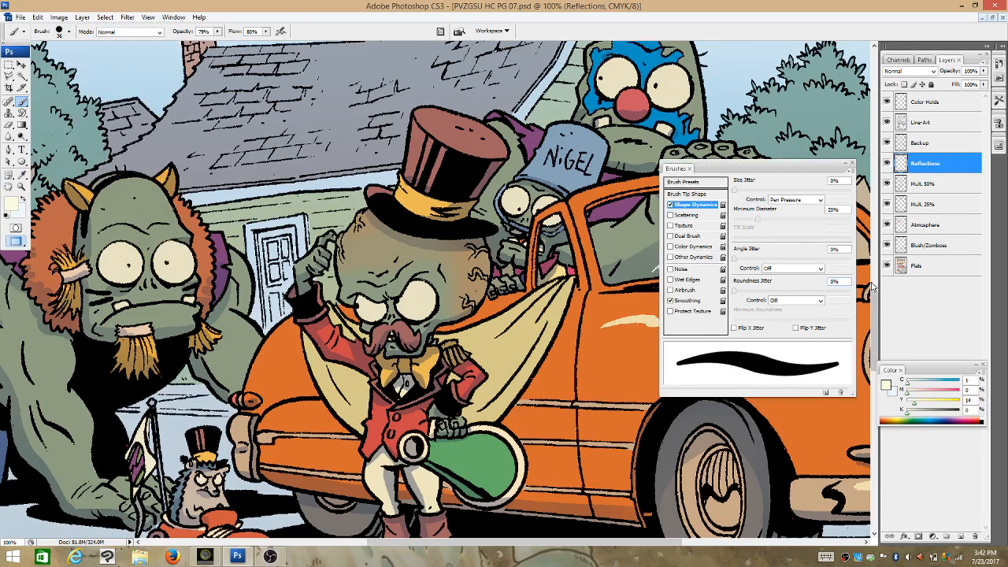
{"action": "left_click", "coordinate": [688, 290]}
{"action": "left_click", "coordinate": [852, 163]}
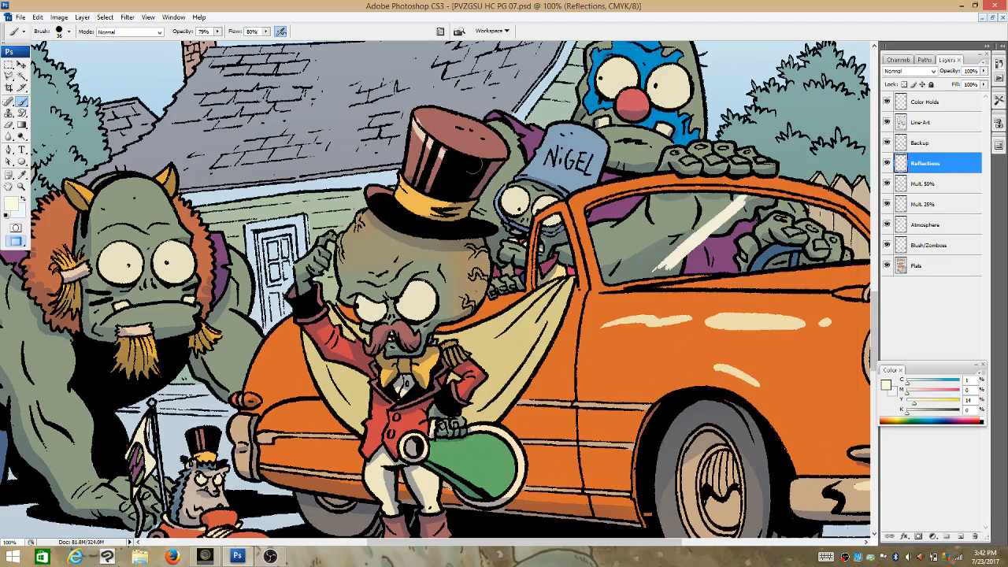
Paint pale highlights on the zombie's top hat, undoing and redrawing strokes until the shine fits.
{"action": "key", "text": "ctrl+z"}
{"action": "left_click_drag", "start_coordinate": [415, 123], "coordinate": [470, 159]}
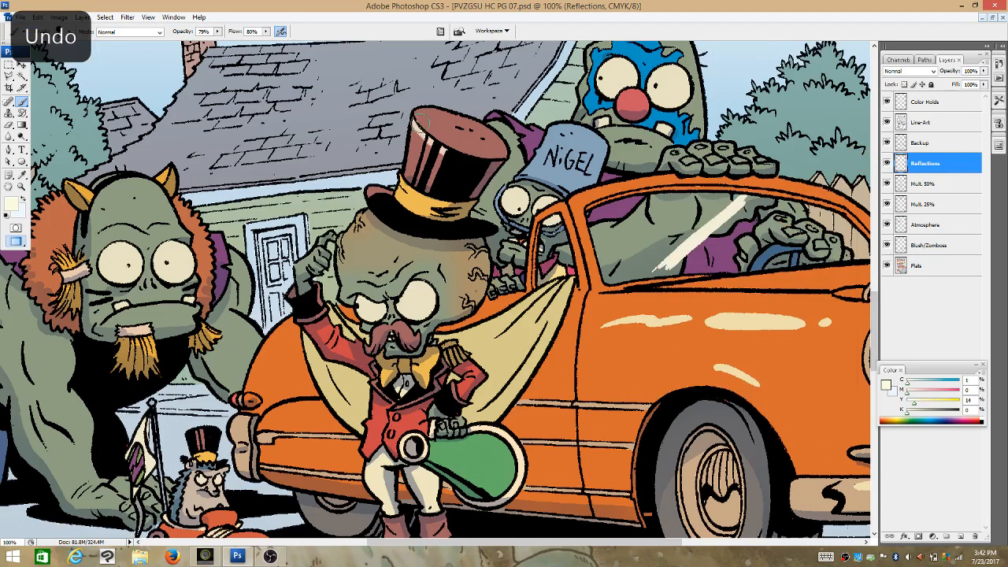
{"action": "key", "text": "ctrl+z"}
{"action": "left_click_drag", "start_coordinate": [417, 128], "coordinate": [476, 162]}
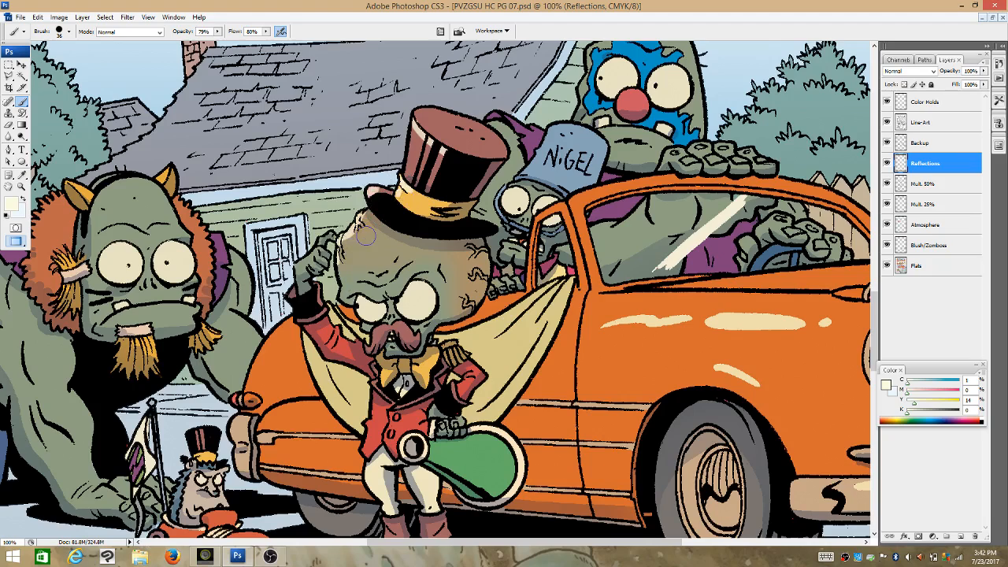
Paint highlights on the top-hat zombie's raised hand and moustache and on the NIGEL headpiece.
{"action": "left_click_drag", "start_coordinate": [298, 267], "coordinate": [319, 237]}
{"action": "left_click_drag", "start_coordinate": [409, 282], "coordinate": [400, 287]}
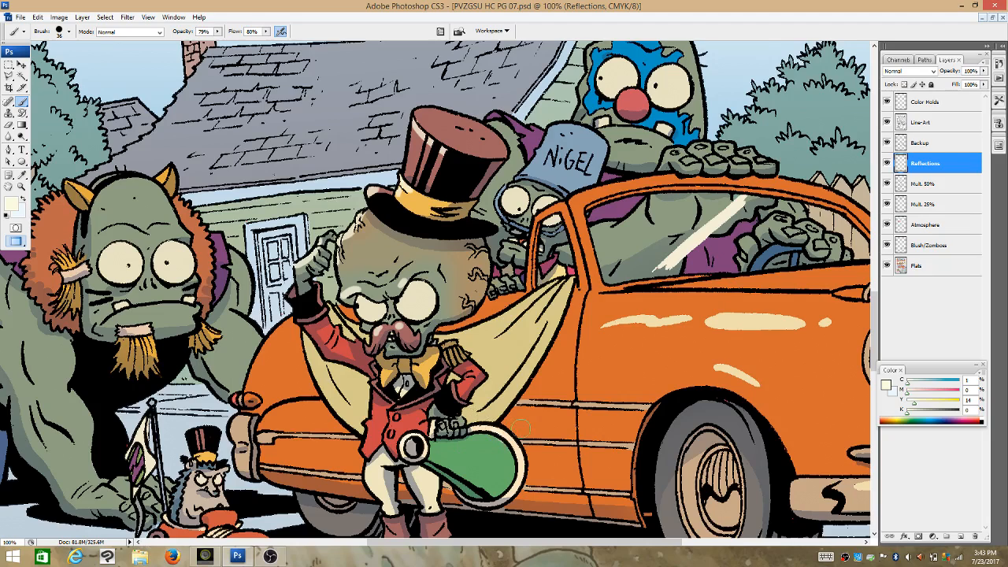
{"action": "left_click_drag", "start_coordinate": [559, 131], "coordinate": [582, 134]}
Add highlights to the yellow cape, the car's roof edge, the giant's knuckles and the purple cloth behind the top hat.
{"action": "mouse_move", "coordinate": [876, 307]}
{"action": "left_mouse_down"}
{"action": "mouse_move", "coordinate": [880, 332]}
{"action": "mouse_move", "coordinate": [881, 323]}
{"action": "left_mouse_up"}
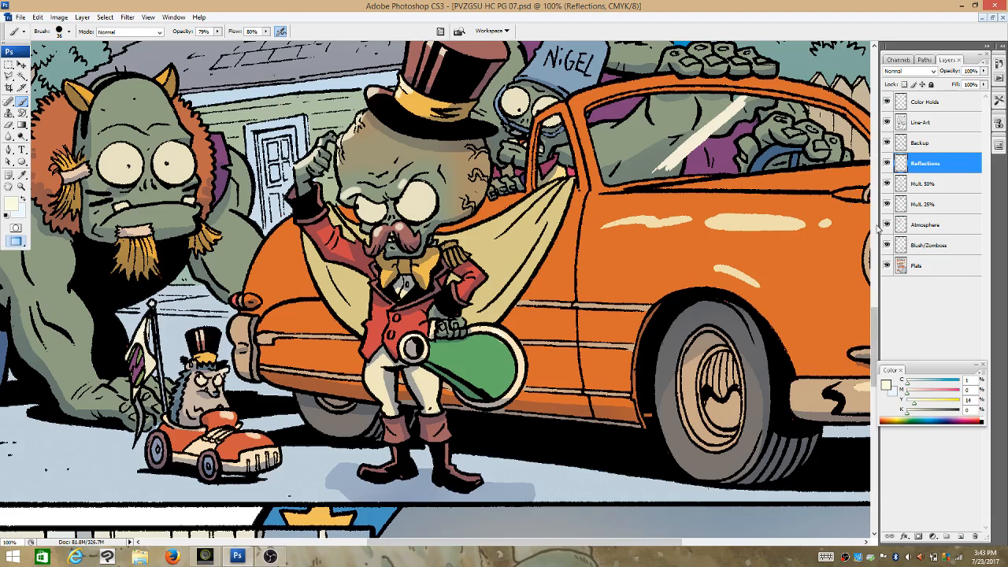
{"action": "left_click_drag", "start_coordinate": [875, 347], "coordinate": [875, 326]}
{"action": "left_click_drag", "start_coordinate": [463, 366], "coordinate": [533, 328]}
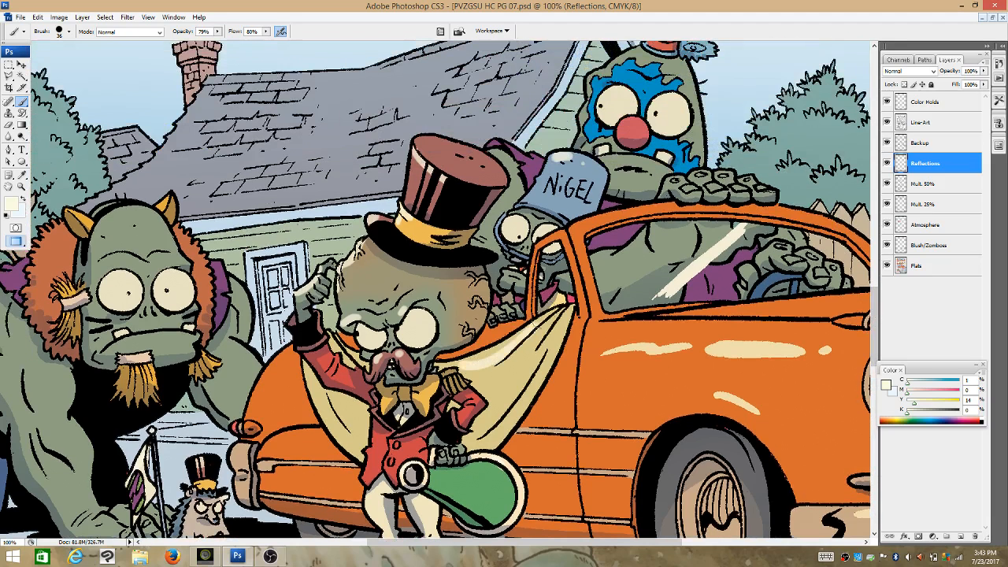
{"action": "key", "text": "ctrl+z"}
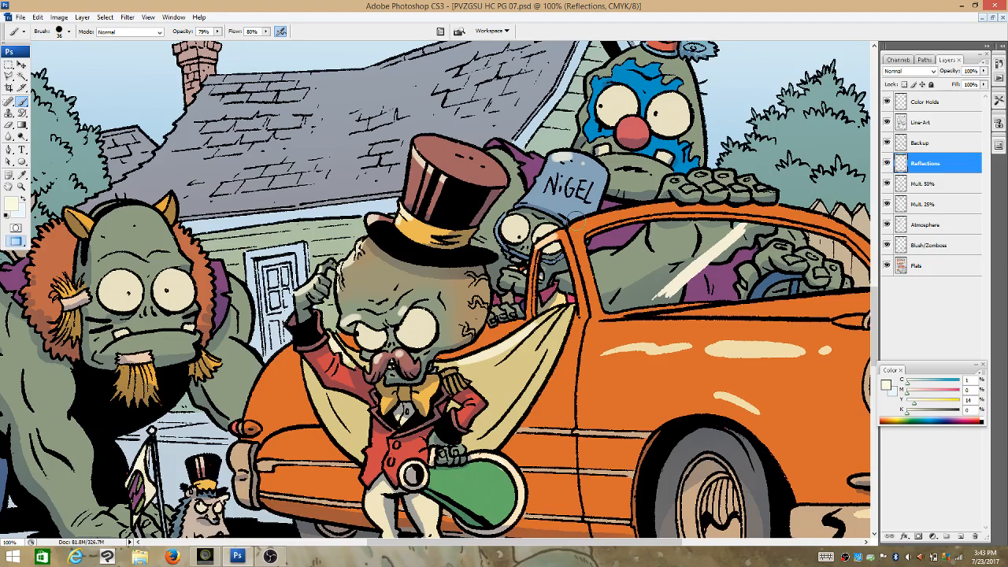
{"action": "key", "text": "ctrl+z"}
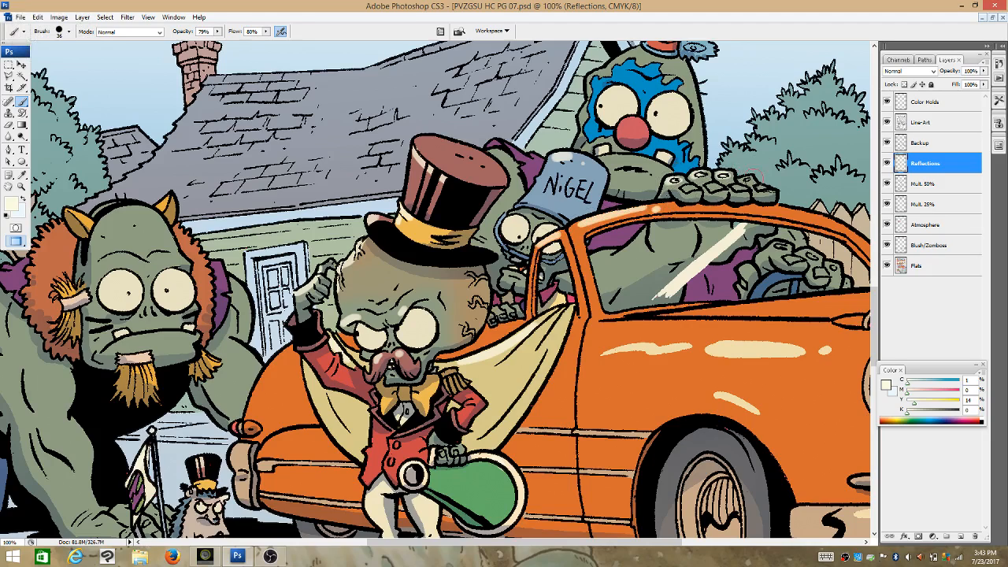
{"action": "left_click_drag", "start_coordinate": [523, 145], "coordinate": [545, 166]}
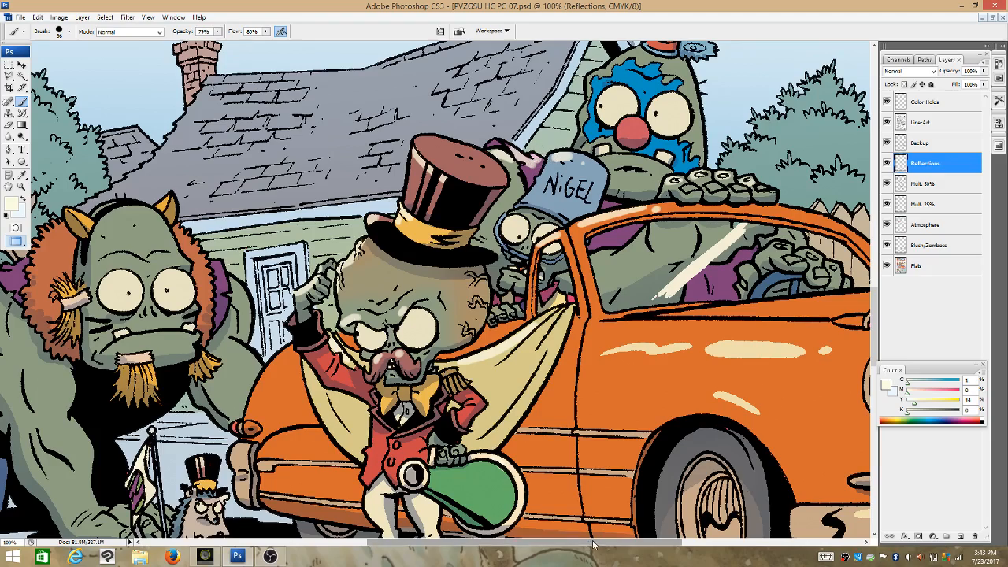
Paint highlights on the car's front, including the chrome grille, bumper and the fender around the far headlight.
{"action": "left_click_drag", "start_coordinate": [595, 544], "coordinate": [699, 544]}
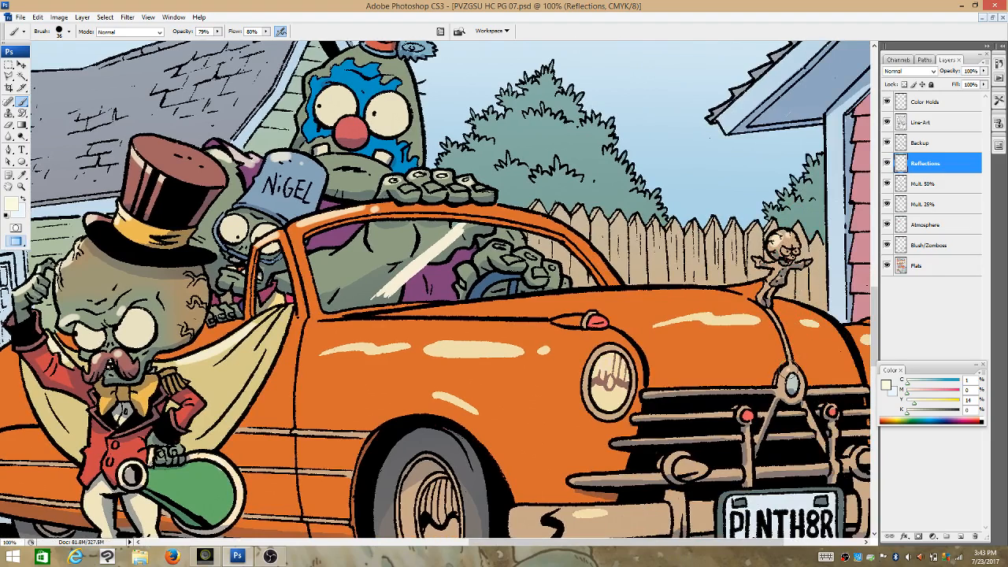
{"action": "left_click_drag", "start_coordinate": [684, 462], "coordinate": [681, 456]}
{"action": "scroll", "coordinate": [746, 316], "scroll_direction": "down", "scroll_amount": 5}
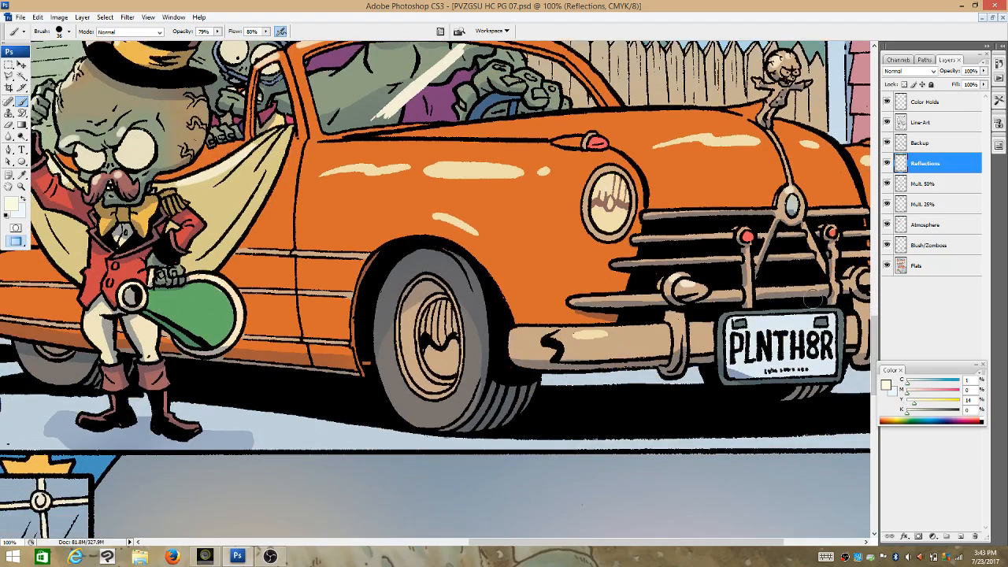
{"action": "left_click_drag", "start_coordinate": [747, 543], "coordinate": [814, 543]}
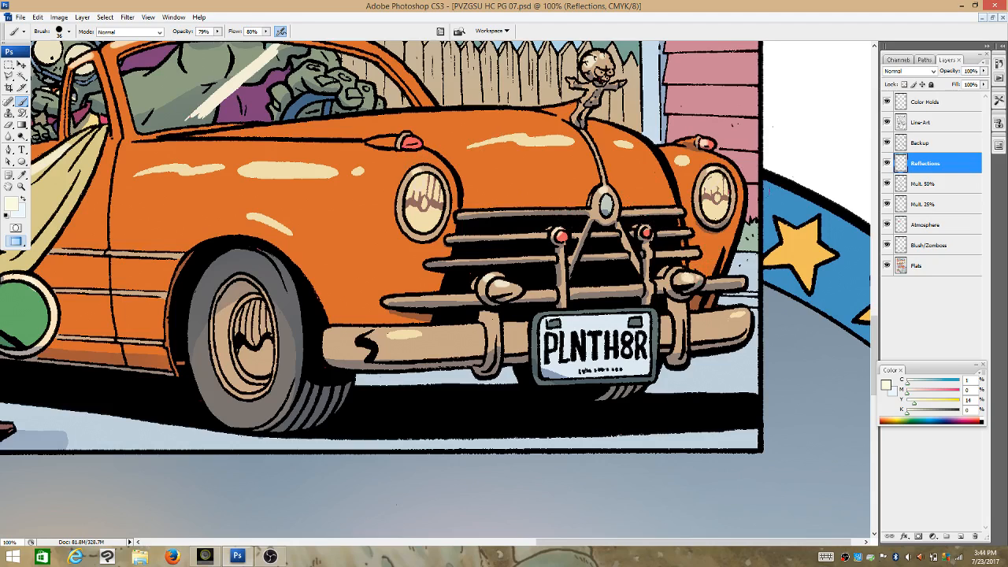
{"action": "left_click_drag", "start_coordinate": [671, 209], "coordinate": [694, 197]}
{"action": "scroll", "coordinate": [875, 284], "scroll_direction": "up", "scroll_amount": 5}
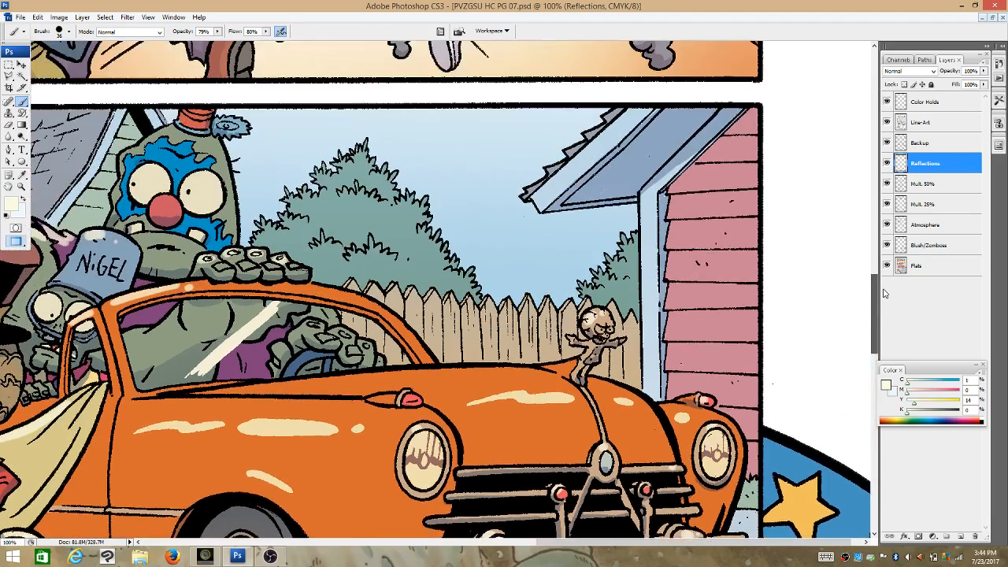
Paint a pale highlight along the curve of the orange car's rear fender, undoing and redrawing the stroke once.
{"action": "scroll", "coordinate": [876, 283], "scroll_direction": "up", "scroll_amount": 2}
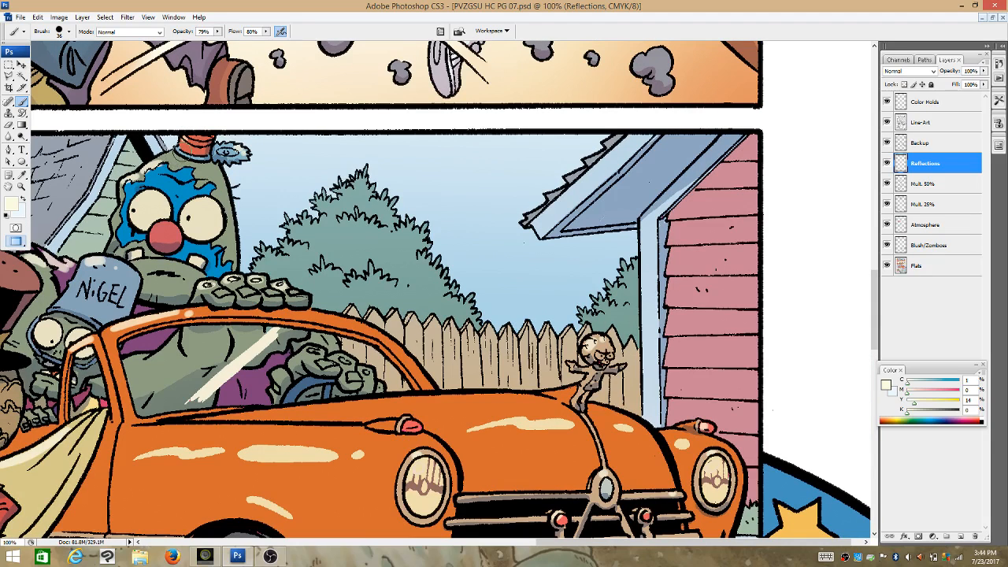
{"action": "left_click_drag", "start_coordinate": [684, 542], "coordinate": [459, 542]}
{"action": "left_click_drag", "start_coordinate": [876, 283], "coordinate": [882, 316]}
{"action": "left_click_drag", "start_coordinate": [414, 275], "coordinate": [448, 229]}
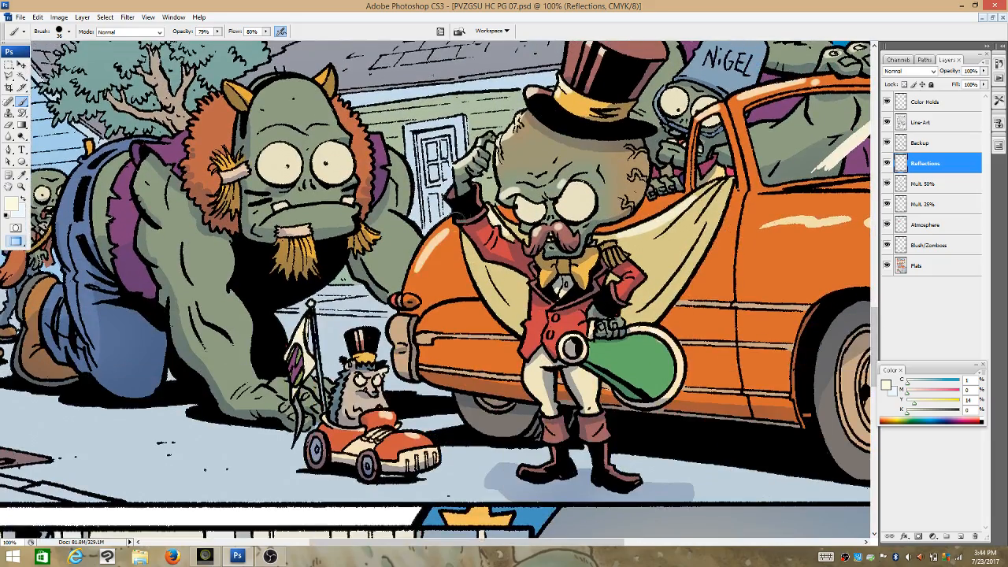
{"action": "key", "text": "ctrl+z"}
{"action": "left_click_drag", "start_coordinate": [416, 281], "coordinate": [445, 235]}
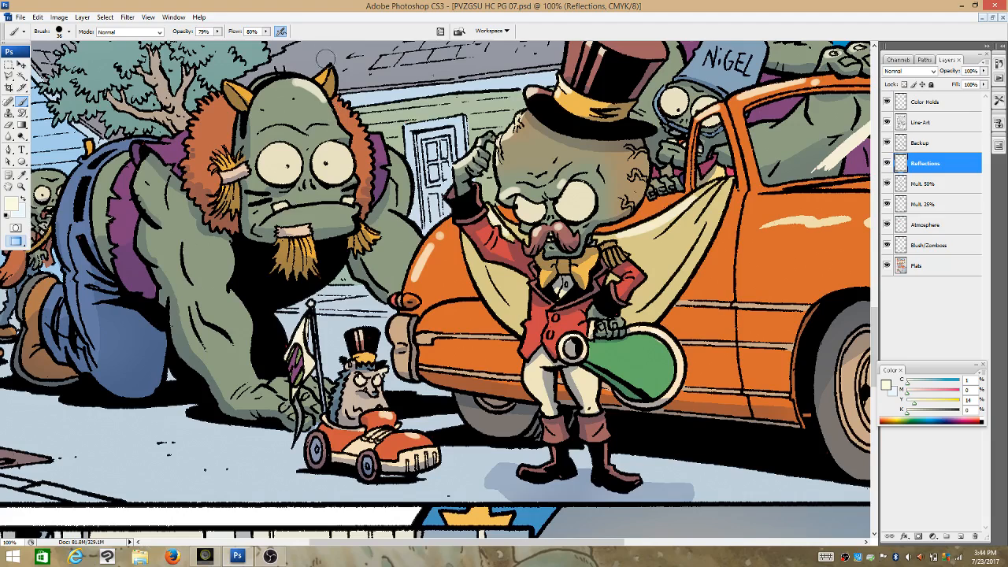
Paint pale highlights on the crouching horned giant's head, orange fur, purple sleeve, shoulder and far arm.
{"action": "left_click_drag", "start_coordinate": [237, 103], "coordinate": [247, 86]}
{"action": "left_click_drag", "start_coordinate": [339, 105], "coordinate": [357, 124]}
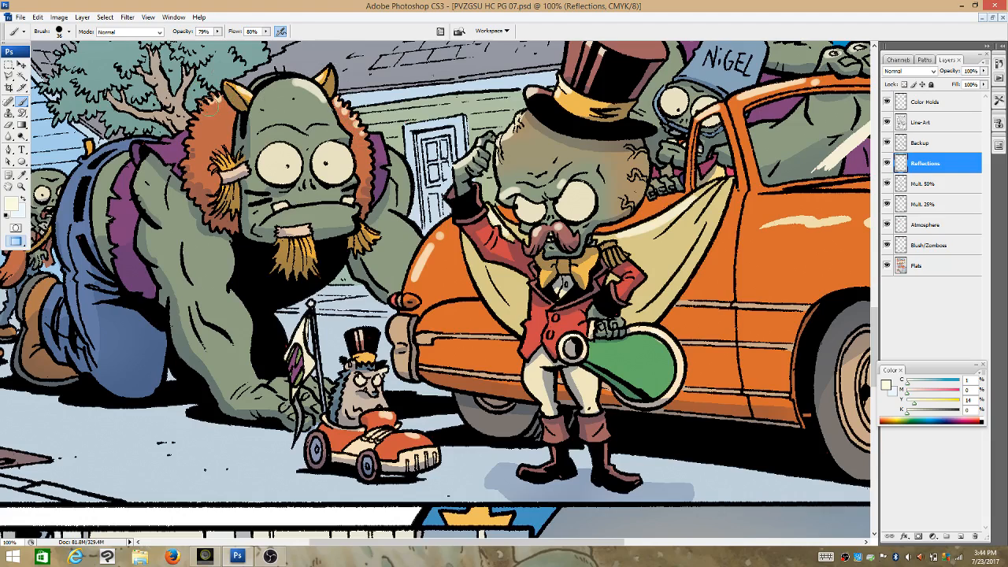
{"action": "left_click_drag", "start_coordinate": [205, 115], "coordinate": [200, 125]}
{"action": "left_click_drag", "start_coordinate": [406, 222], "coordinate": [414, 245]}
{"action": "left_click_drag", "start_coordinate": [156, 145], "coordinate": [179, 140]}
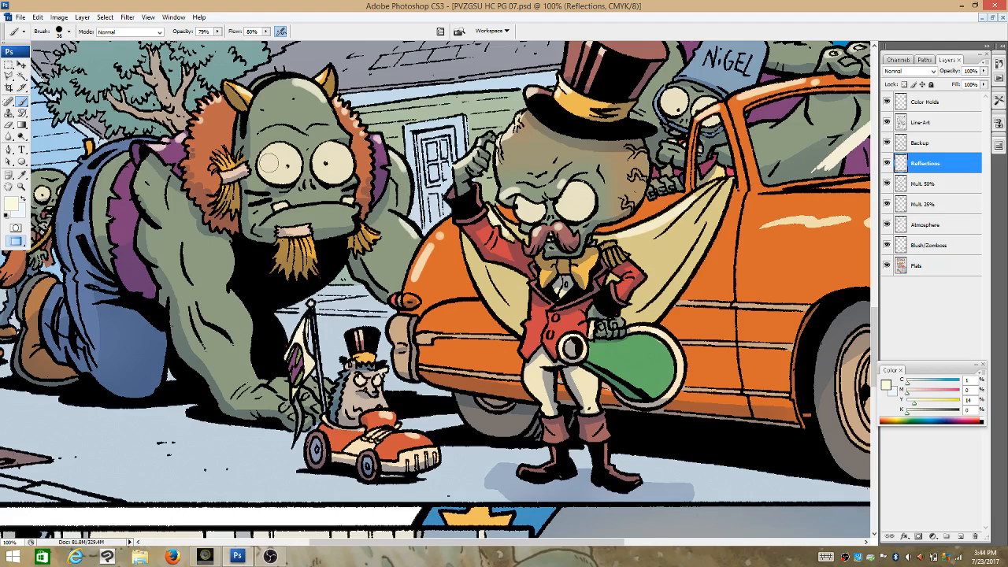
{"action": "left_click_drag", "start_coordinate": [136, 173], "coordinate": [142, 189]}
Add highlights to the crouching giant's blue overalls and the brown boot behind him.
{"action": "left_click_drag", "start_coordinate": [613, 542], "coordinate": [524, 557]}
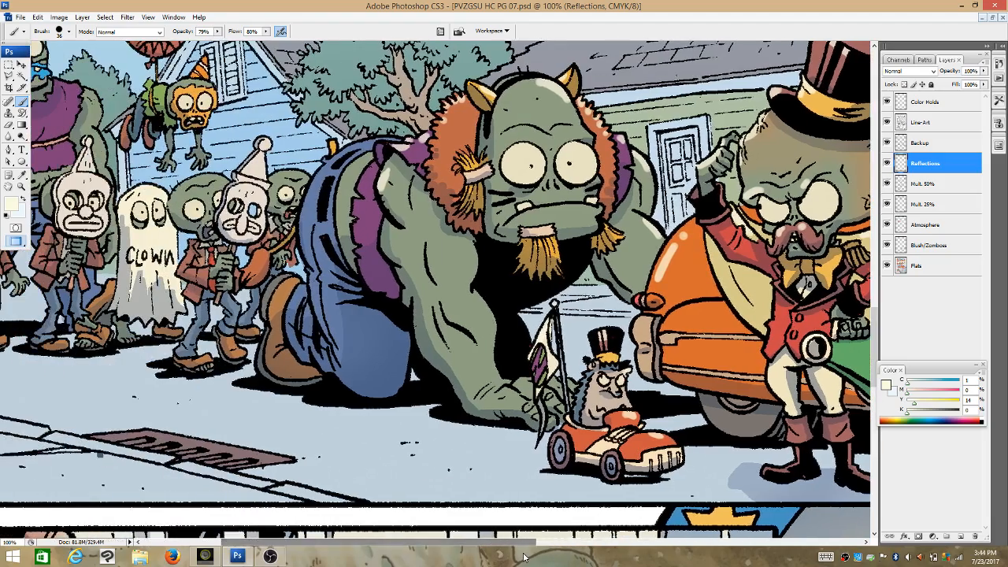
{"action": "mouse_move", "coordinate": [345, 170]}
{"action": "left_mouse_down"}
{"action": "mouse_move", "coordinate": [388, 145]}
{"action": "mouse_move", "coordinate": [366, 141]}
{"action": "left_mouse_up"}
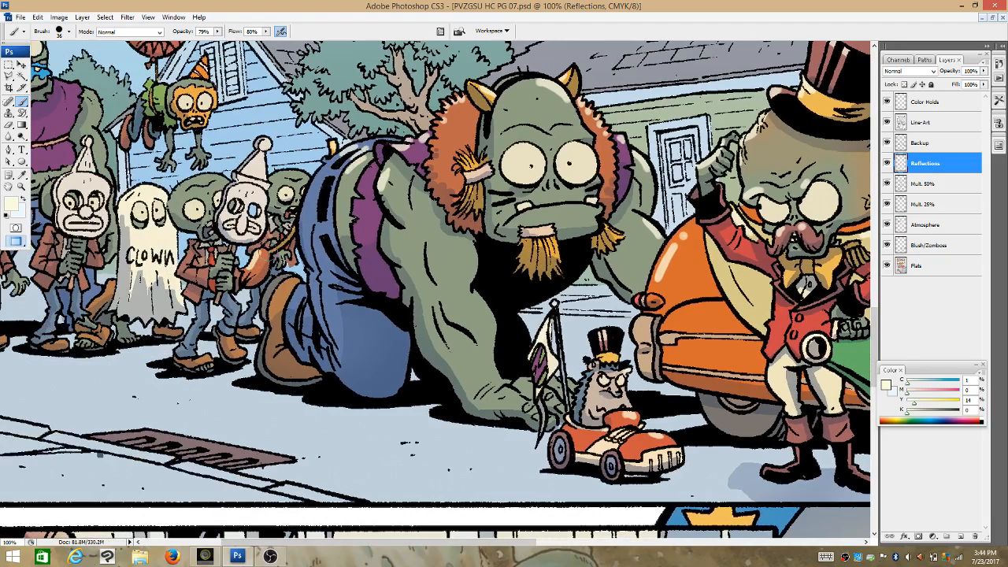
{"action": "left_click_drag", "start_coordinate": [279, 277], "coordinate": [302, 271]}
Soften the highlights on the crouching giant's boot, overalls, head, shoulder and arm with the Eraser at 21% opacity.
{"action": "left_click", "coordinate": [8, 125]}
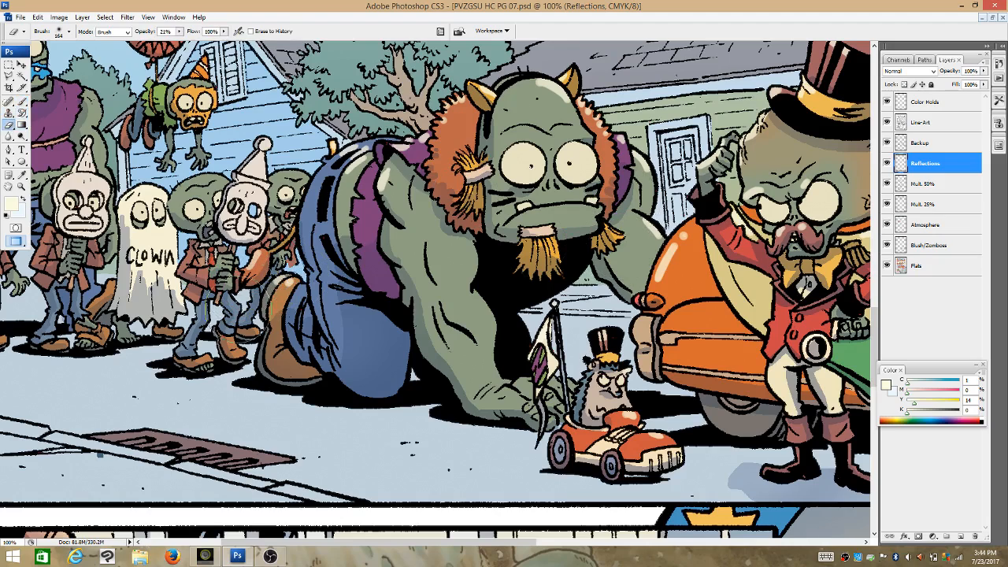
{"action": "left_click_drag", "start_coordinate": [268, 296], "coordinate": [289, 287]}
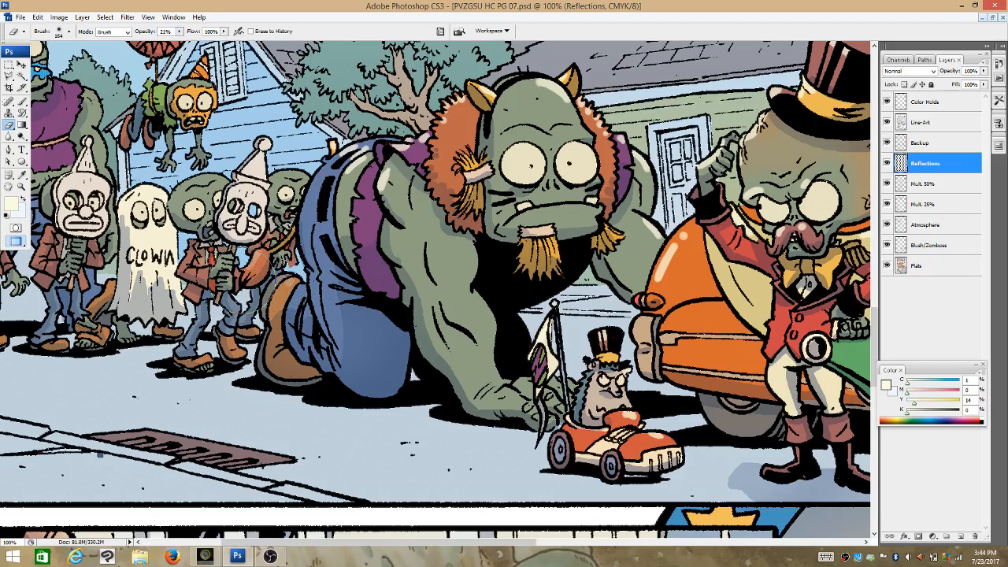
{"action": "mouse_move", "coordinate": [351, 181]}
{"action": "left_mouse_down"}
{"action": "mouse_move", "coordinate": [401, 201]}
{"action": "mouse_move", "coordinate": [388, 197]}
{"action": "mouse_move", "coordinate": [412, 186]}
{"action": "mouse_move", "coordinate": [389, 201]}
{"action": "mouse_move", "coordinate": [416, 162]}
{"action": "mouse_move", "coordinate": [371, 183]}
{"action": "left_mouse_up"}
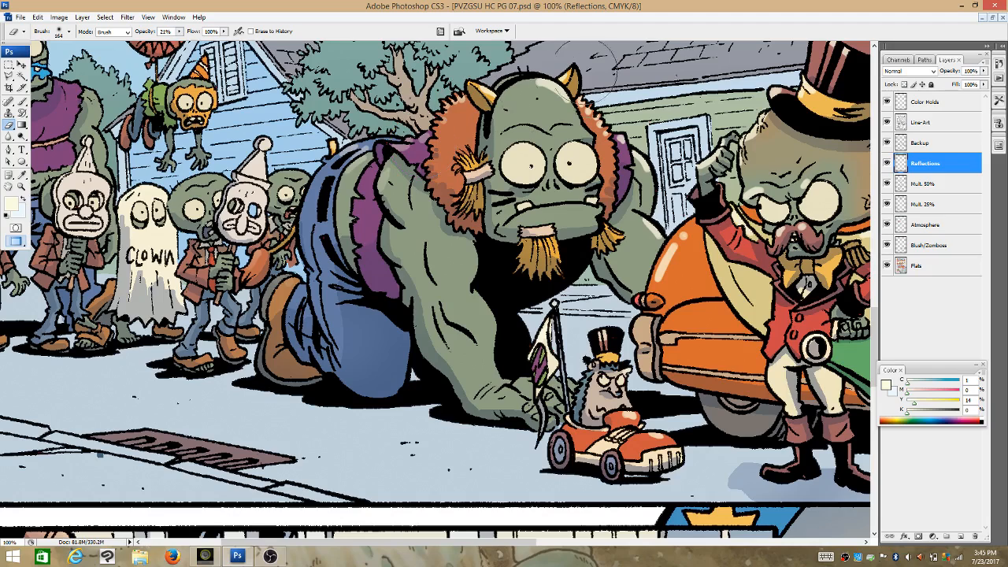
{"action": "mouse_move", "coordinate": [574, 104]}
{"action": "left_mouse_down"}
{"action": "mouse_move", "coordinate": [581, 118]}
{"action": "mouse_move", "coordinate": [563, 113]}
{"action": "left_mouse_up"}
{"action": "mouse_move", "coordinate": [646, 214]}
{"action": "left_mouse_down"}
{"action": "mouse_move", "coordinate": [651, 243]}
{"action": "mouse_move", "coordinate": [650, 228]}
{"action": "left_mouse_up"}
{"action": "left_click_drag", "start_coordinate": [649, 171], "coordinate": [646, 177]}
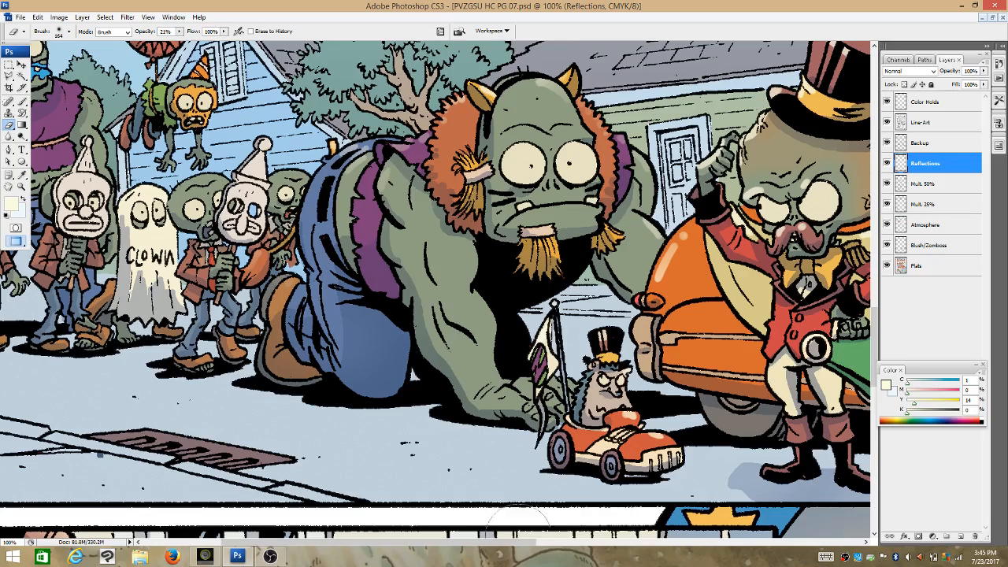
Soften the highlights on the car's rear fender, the top-hat zombie and the blue-faced giant with the Eraser.
{"action": "left_click_drag", "start_coordinate": [536, 542], "coordinate": [708, 554]}
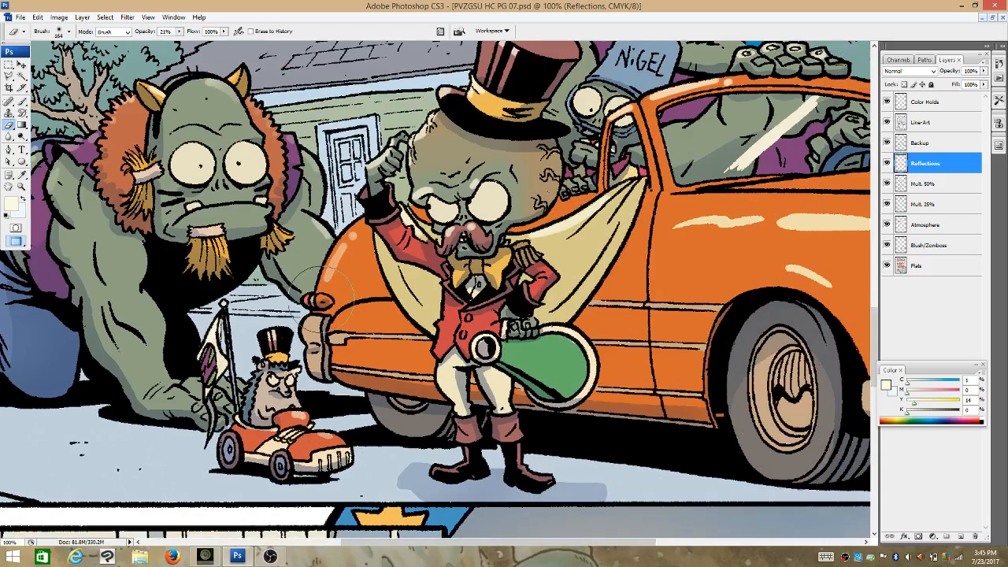
{"action": "left_click_drag", "start_coordinate": [349, 203], "coordinate": [324, 237]}
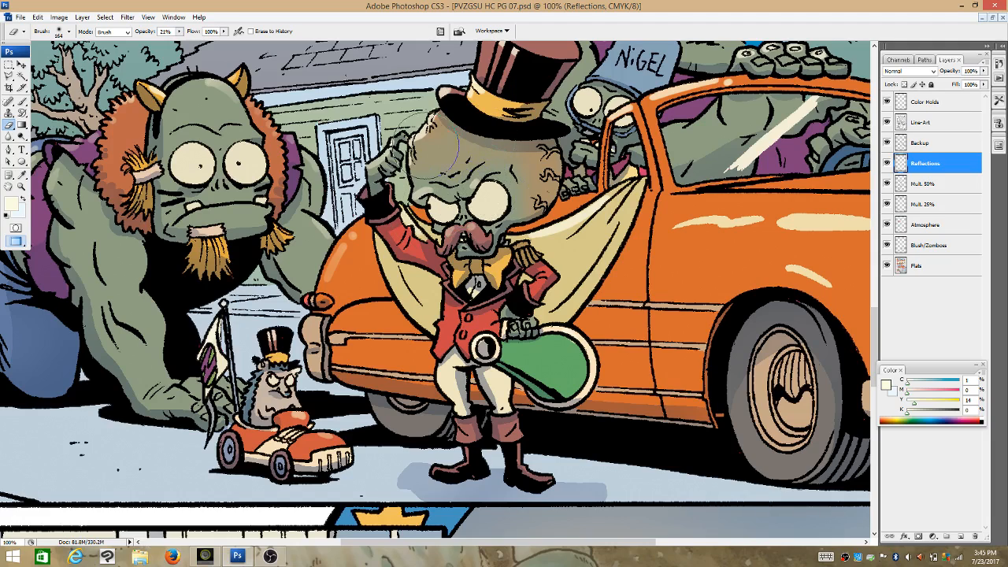
{"action": "left_click_drag", "start_coordinate": [497, 108], "coordinate": [466, 102]}
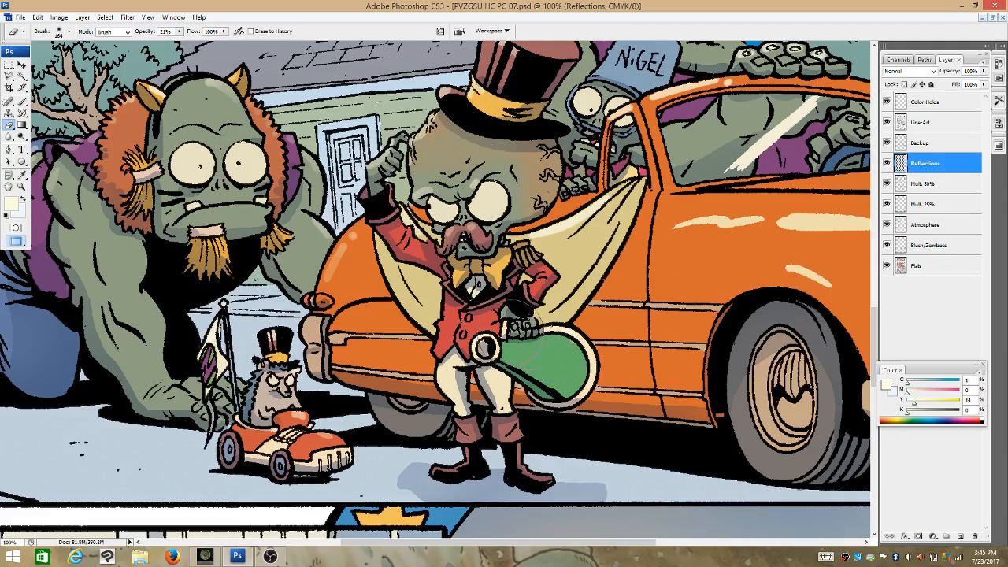
{"action": "scroll", "coordinate": [646, 520], "scroll_direction": "right", "scroll_amount": 5}
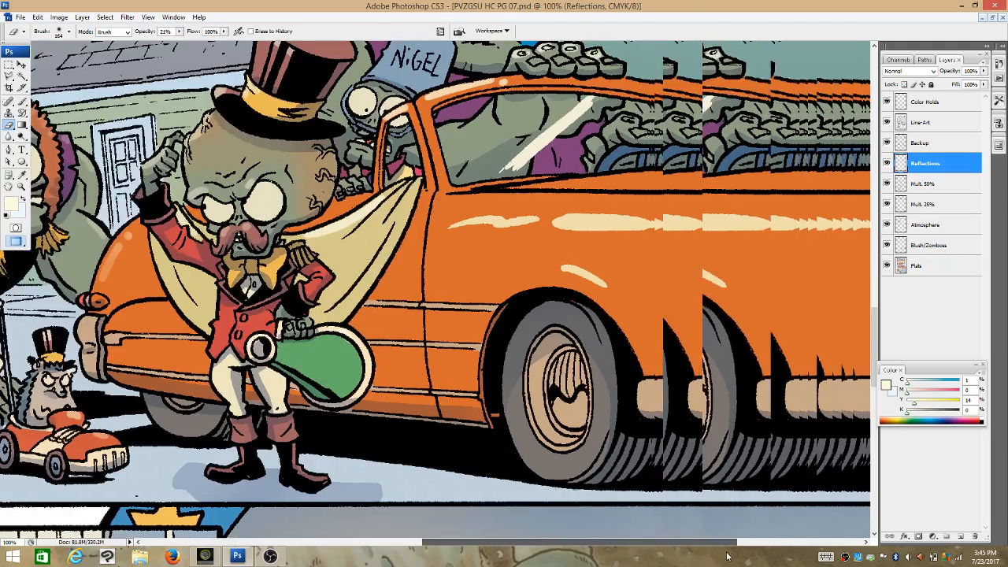
{"action": "scroll", "coordinate": [788, 480], "scroll_direction": "right", "scroll_amount": 4}
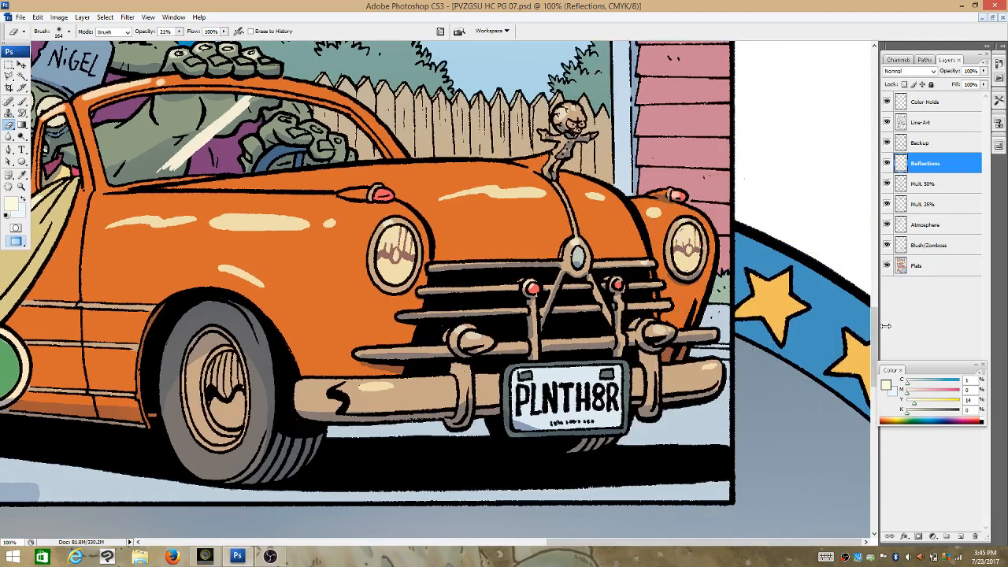
{"action": "left_click_drag", "start_coordinate": [872, 345], "coordinate": [873, 306]}
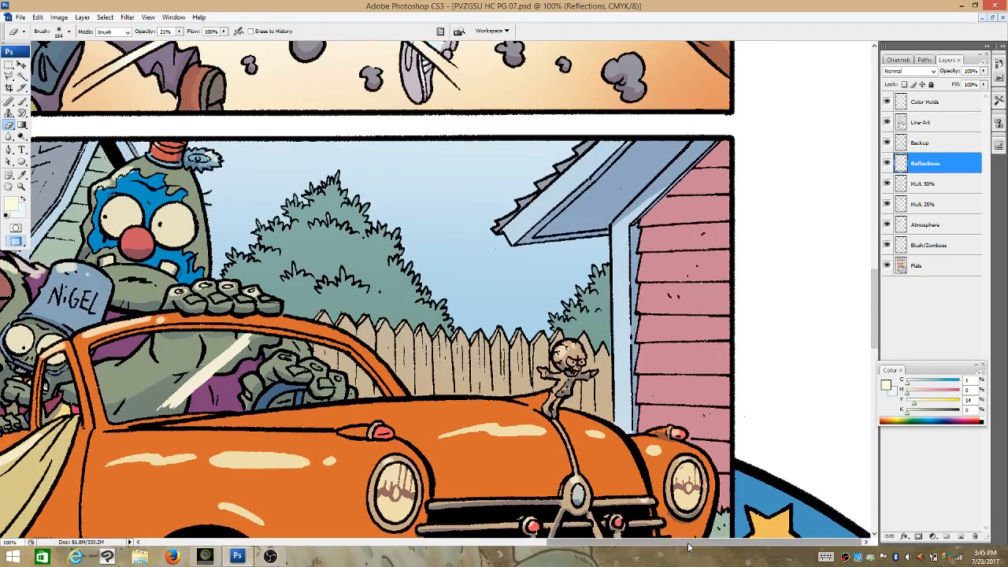
{"action": "left_click_drag", "start_coordinate": [675, 543], "coordinate": [561, 554]}
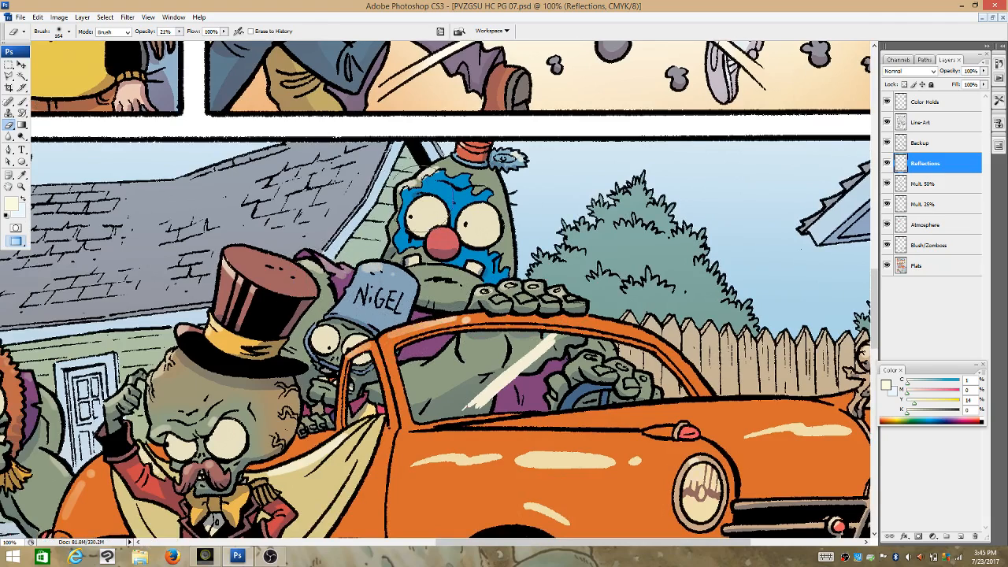
{"action": "left_click", "coordinate": [517, 178]}
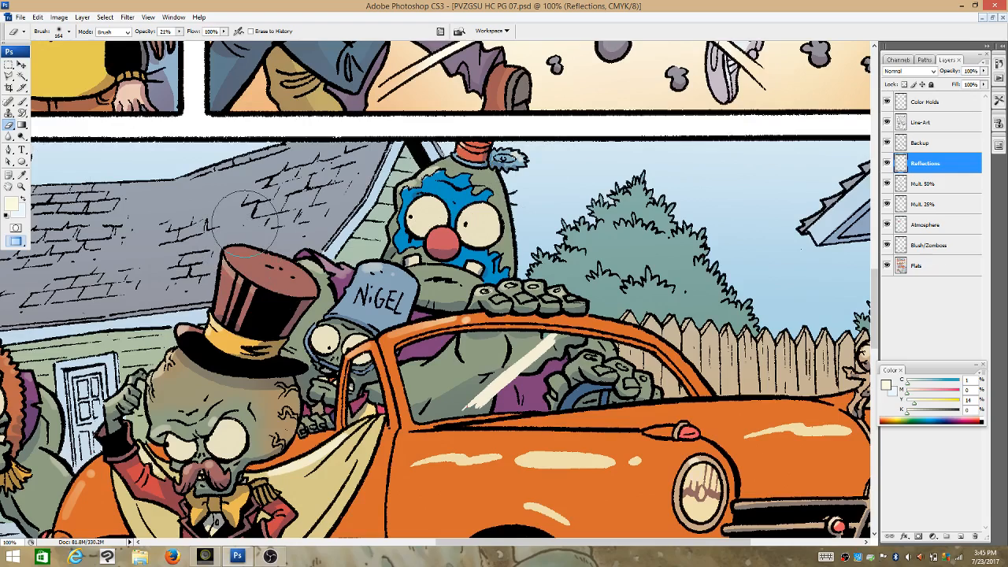
Examine the finished car panel and the rest of the comic page at reduced magnification.
{"action": "key", "text": "z"}
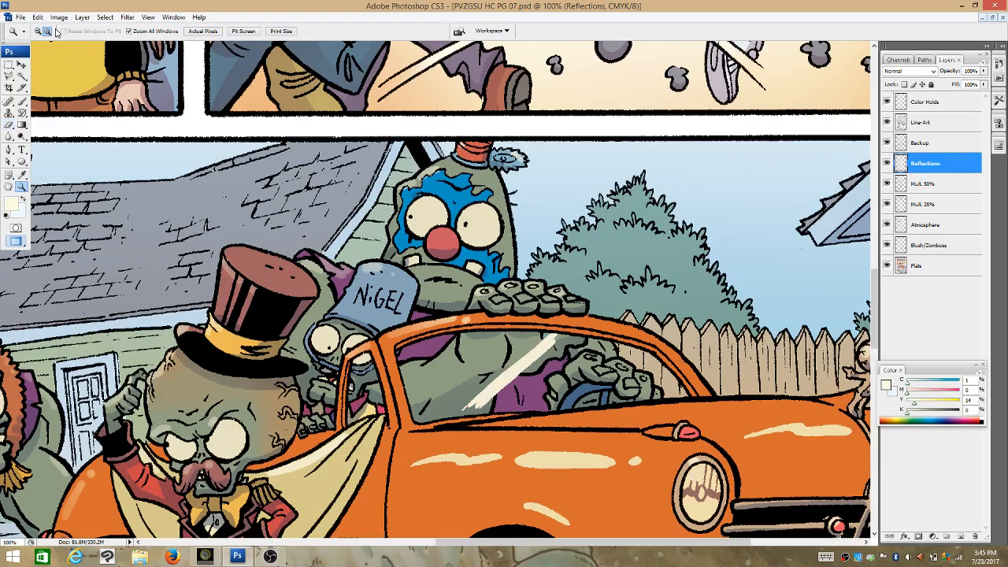
{"action": "left_click", "coordinate": [485, 319], "text": "alt"}
{"action": "left_click", "coordinate": [317, 364], "text": "alt"}
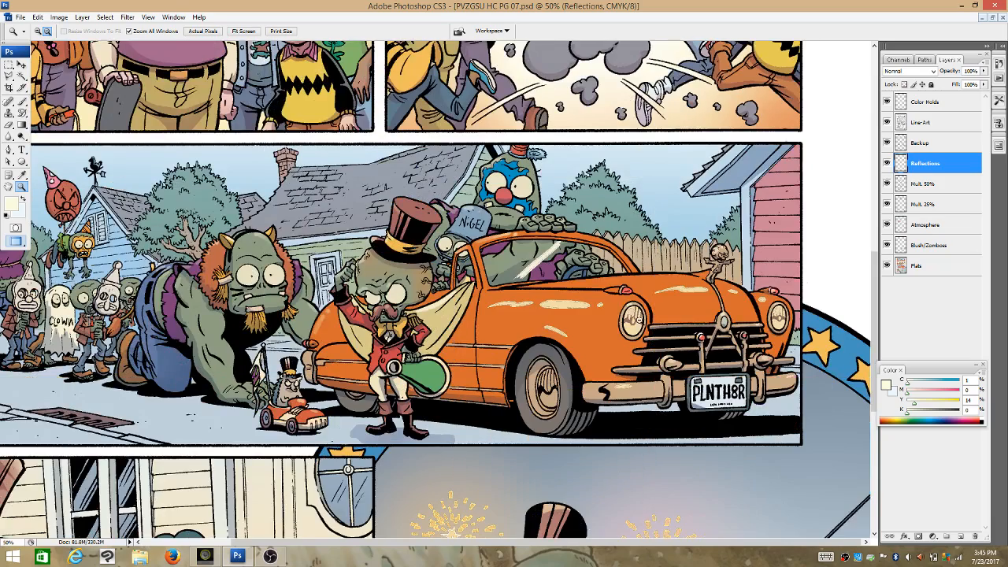
{"action": "left_click", "coordinate": [641, 322], "text": "alt"}
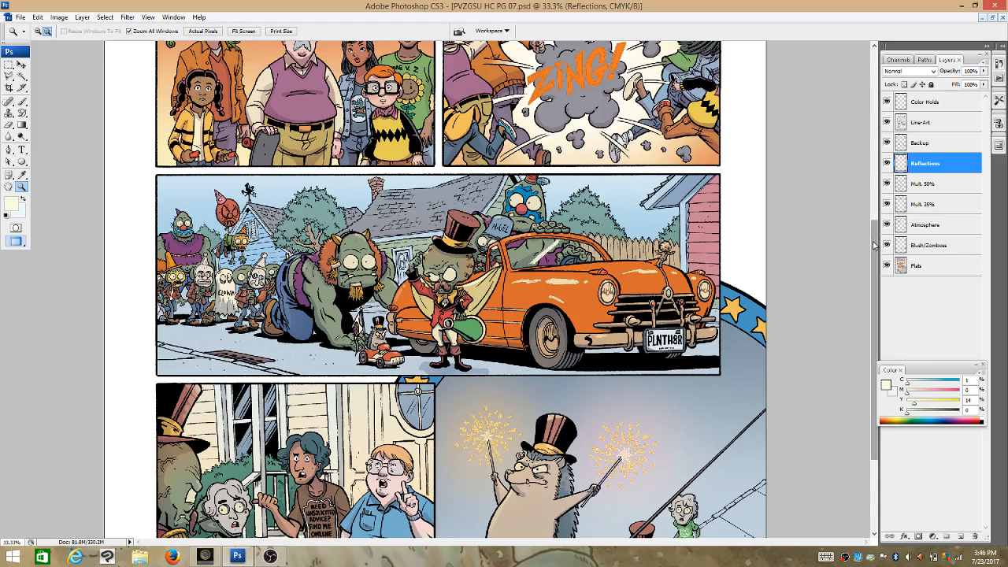
{"action": "left_click_drag", "start_coordinate": [874, 246], "coordinate": [885, 178]}
{"action": "left_click", "coordinate": [47, 31]}
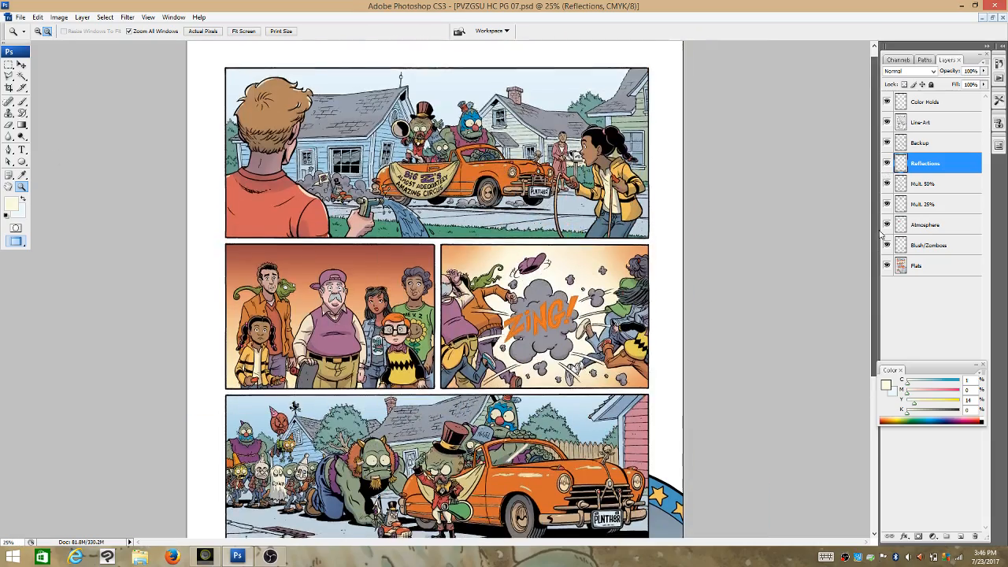
{"action": "left_click_drag", "start_coordinate": [876, 183], "coordinate": [878, 345]}
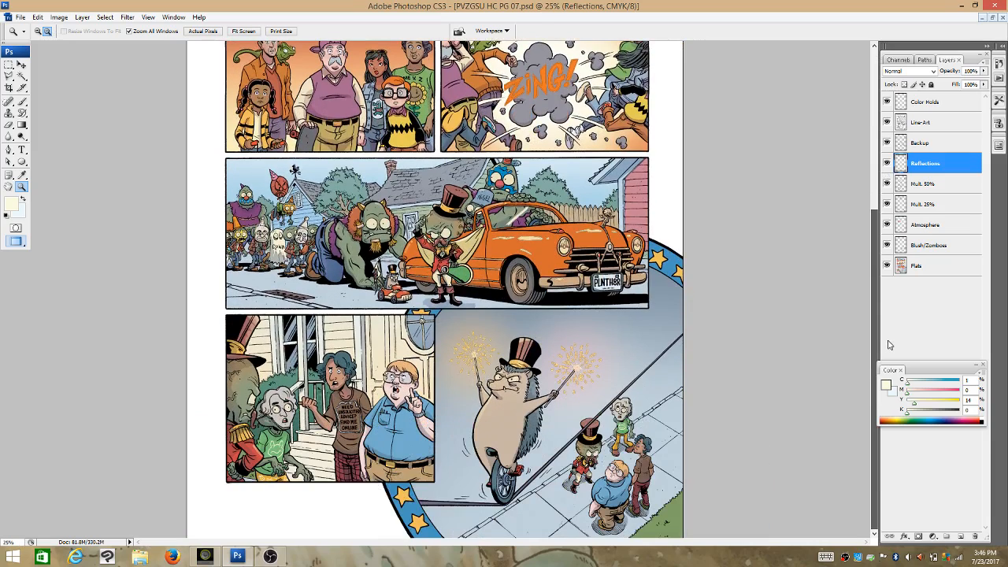
{"action": "mouse_move", "coordinate": [875, 345]}
{"action": "left_mouse_down"}
{"action": "mouse_move", "coordinate": [872, 179]}
{"action": "mouse_move", "coordinate": [883, 338]}
{"action": "left_mouse_up"}
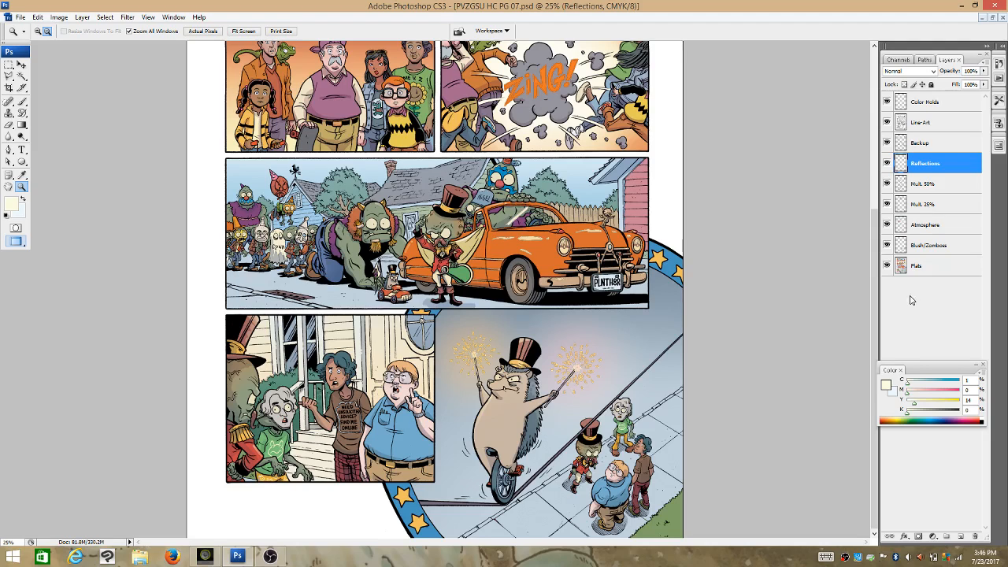
Flatten all layers of the comic page into a single image.
{"action": "left_click", "coordinate": [82, 17]}
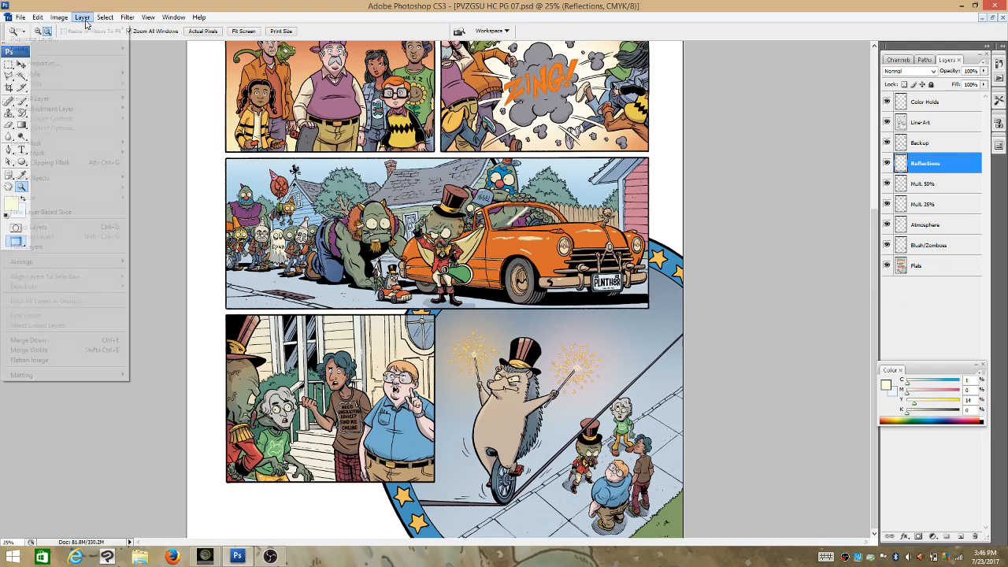
{"action": "left_click", "coordinate": [93, 361]}
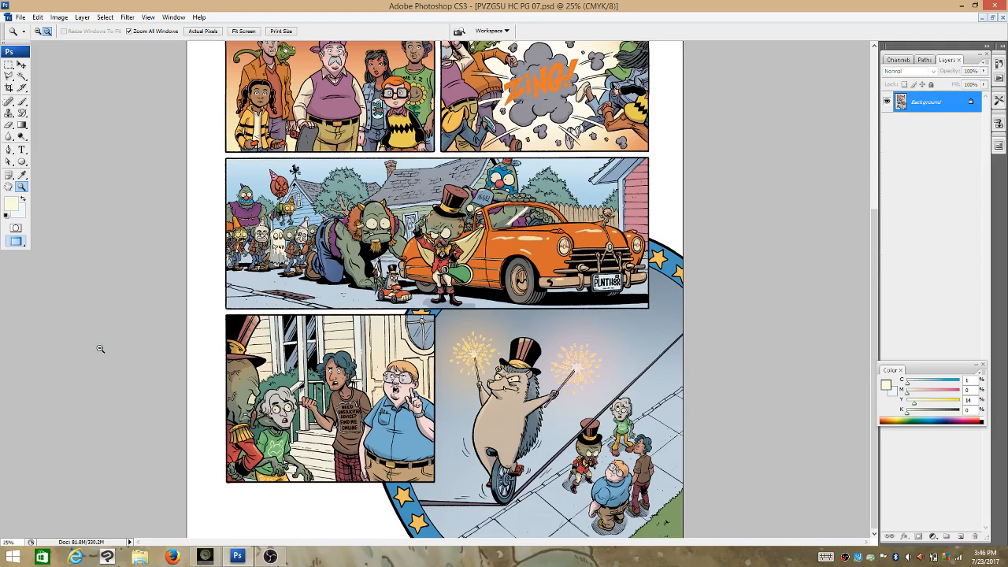
{"action": "left_click", "coordinate": [37, 18]}
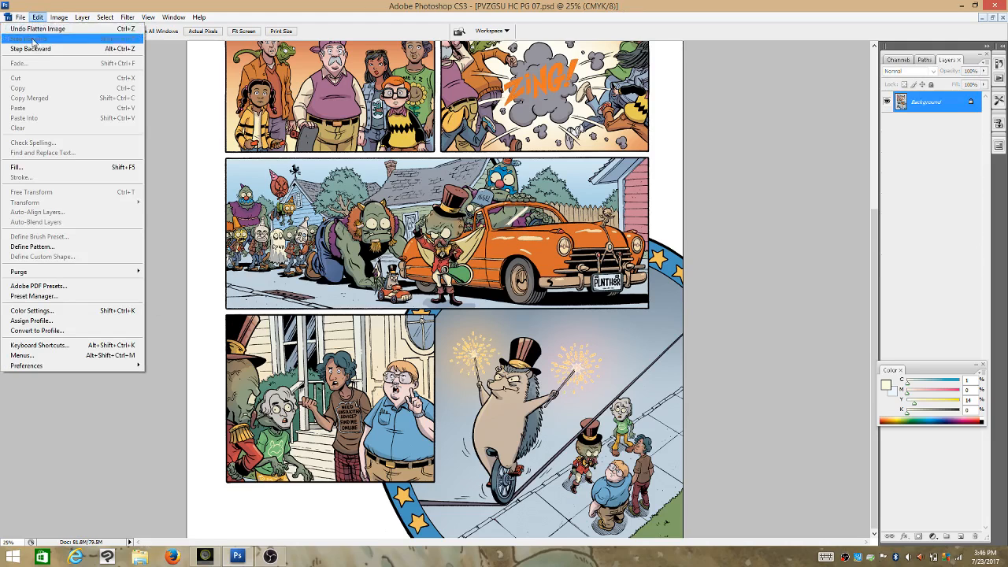
Set up saving the flattened page in the PVZGSUCOLORS folder in TIFF format.
{"action": "mouse_move", "coordinate": [20, 16]}
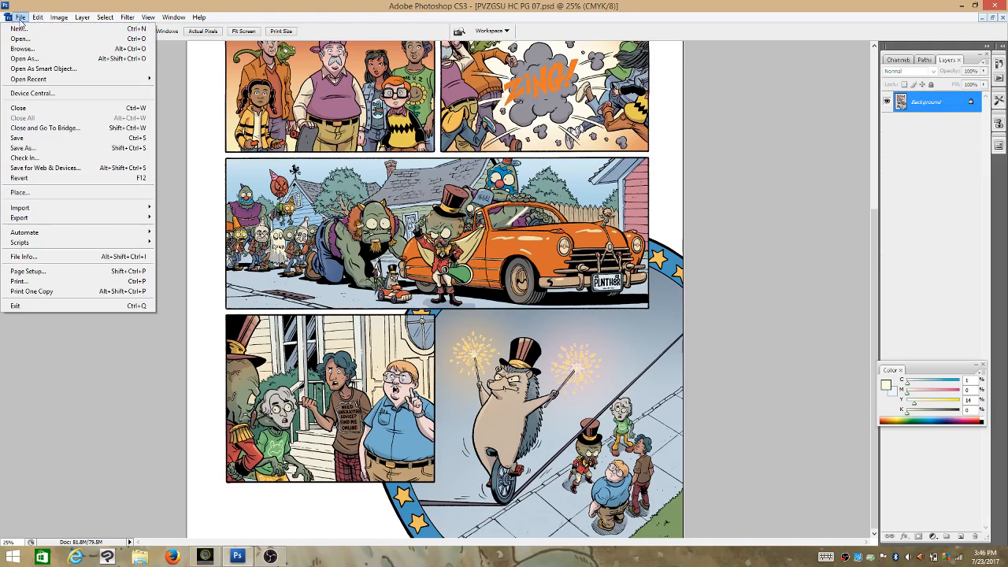
{"action": "left_click", "coordinate": [41, 149]}
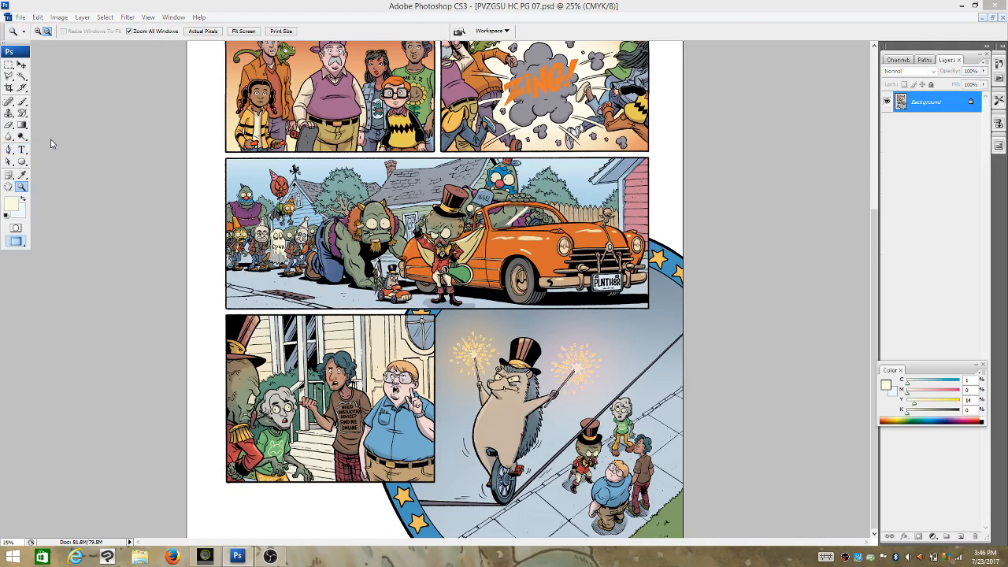
{"action": "left_click", "coordinate": [488, 61]}
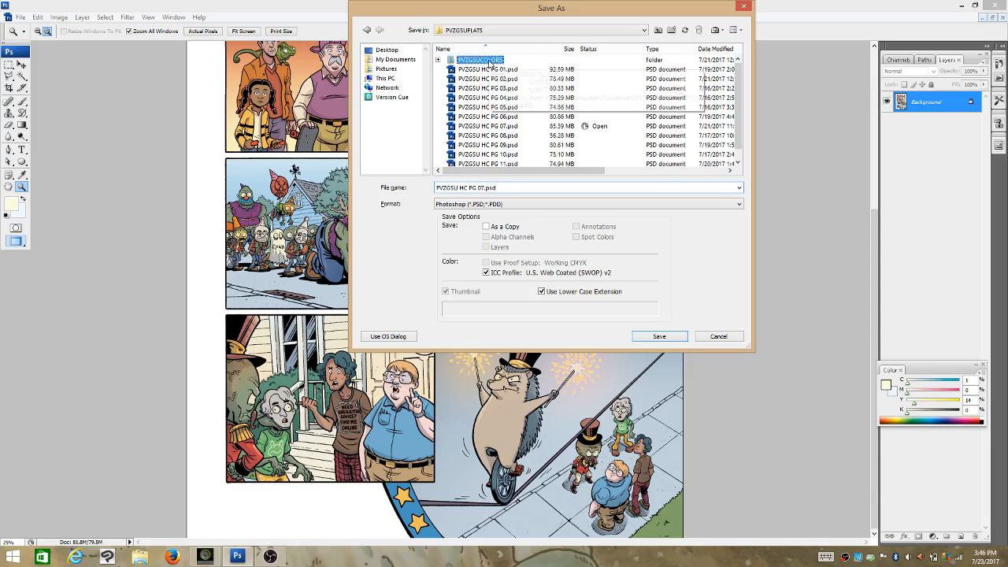
{"action": "double_click", "coordinate": [490, 63]}
{"action": "left_click", "coordinate": [692, 206]}
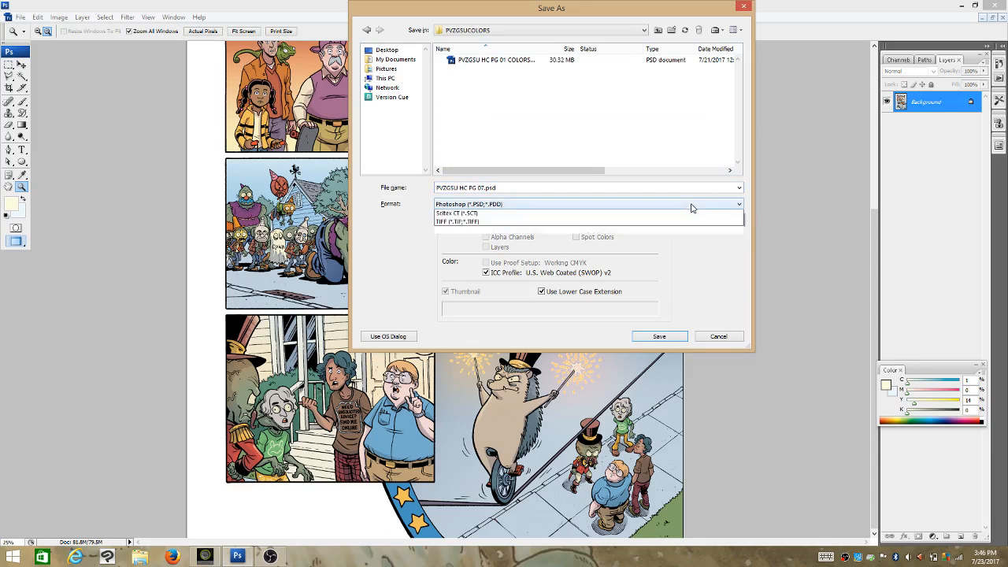
{"action": "left_click", "coordinate": [495, 289]}
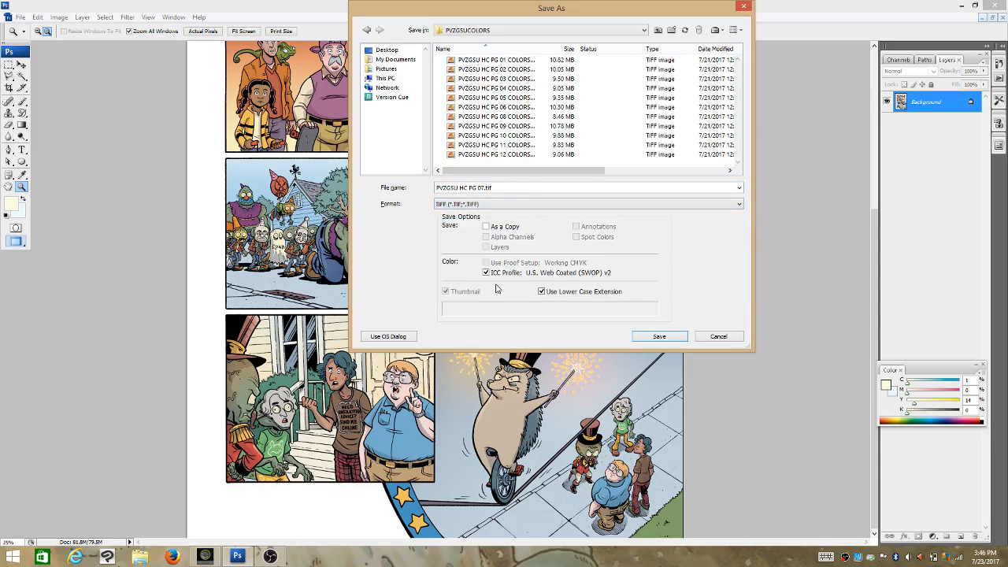
Name the file PVZGSU HC PG 07 COLORS.tif and save it with LZW compression and IBM PC byte order.
{"action": "left_click", "coordinate": [486, 187]}
{"action": "left_click", "coordinate": [486, 187]}
{"action": "left_click", "coordinate": [829, 556]}
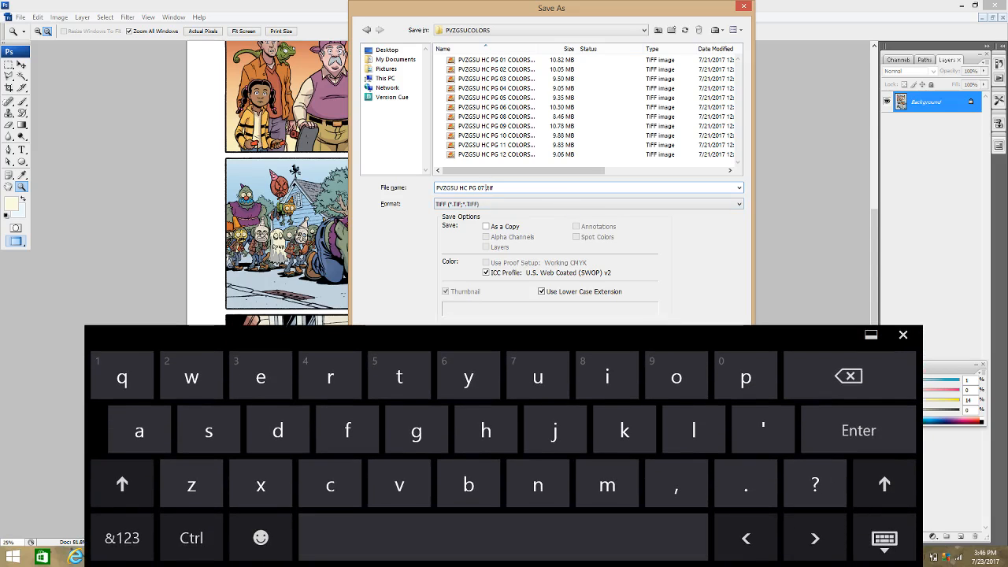
{"action": "left_click", "coordinate": [122, 485]}
{"action": "left_click", "coordinate": [122, 485]}
{"action": "type", "text": "COLORS"}
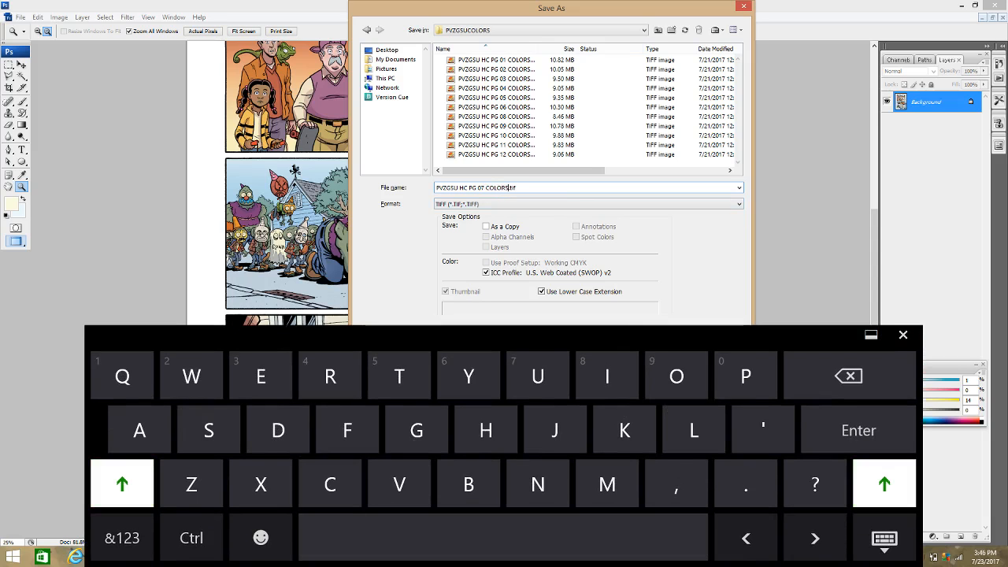
{"action": "left_click", "coordinate": [903, 335]}
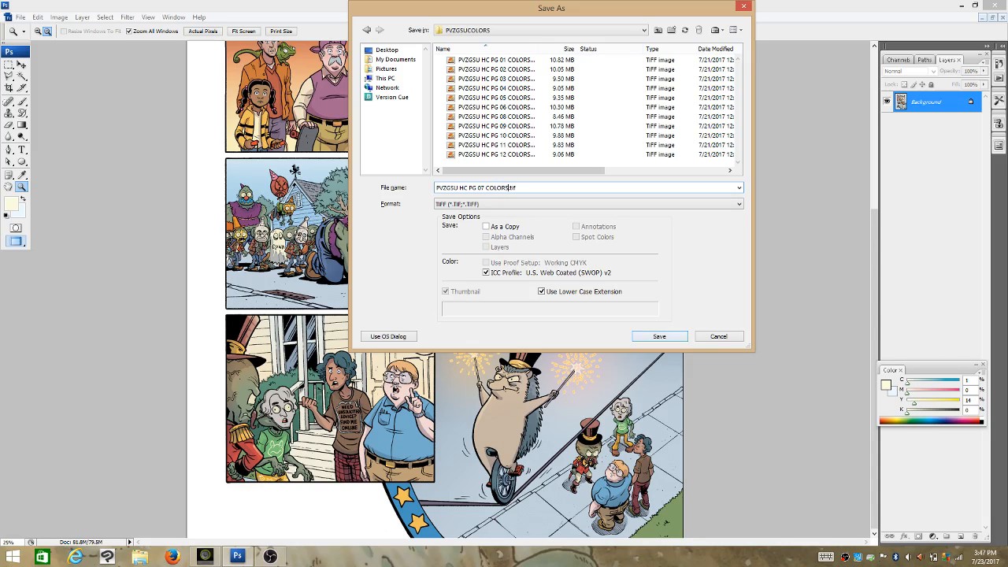
{"action": "left_click", "coordinate": [660, 337]}
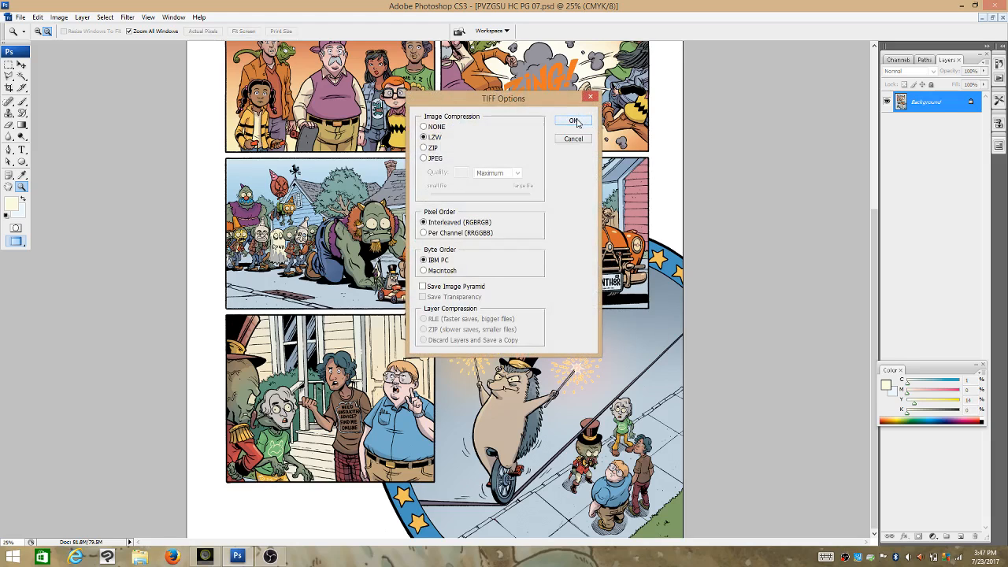
{"action": "left_click", "coordinate": [587, 120]}
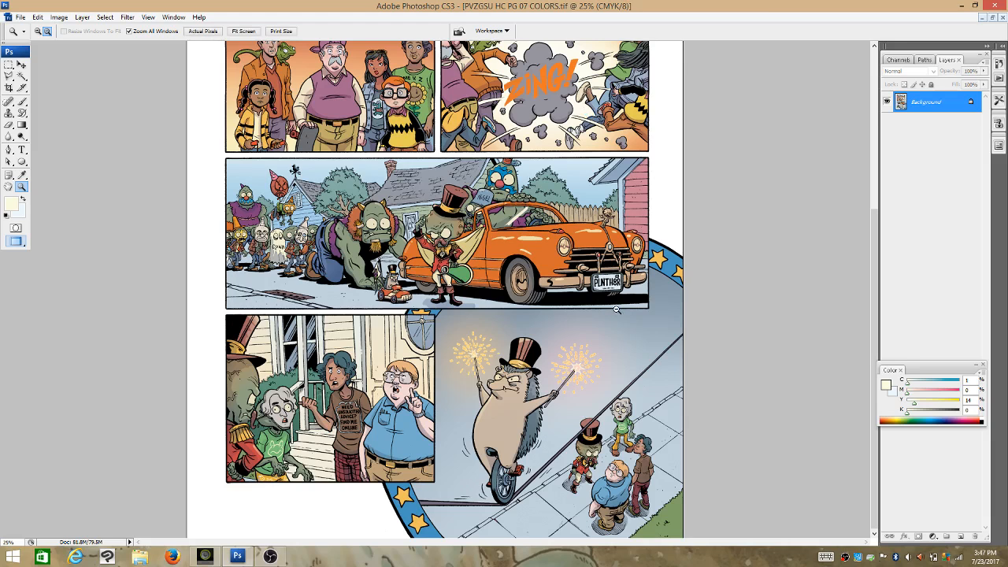
{"action": "left_click_drag", "start_coordinate": [877, 222], "coordinate": [880, 261]}
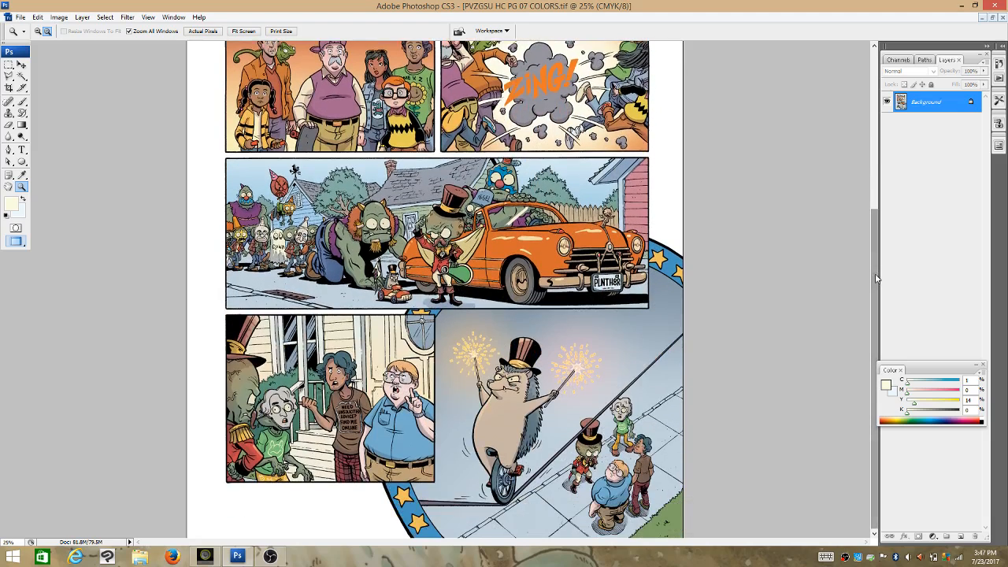